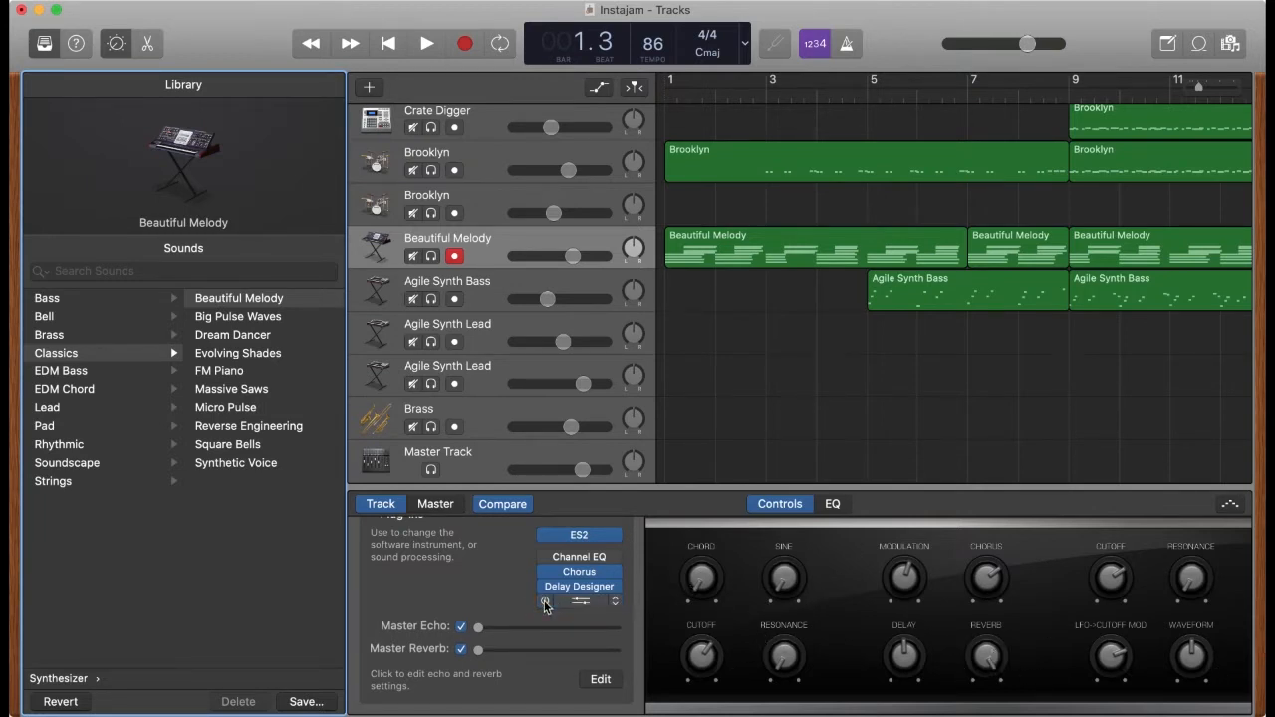
# Open the AutoFilter plug-in of the Beautiful Melody track and play the song from the beginning with the filter on
pyautogui.click(587, 603)
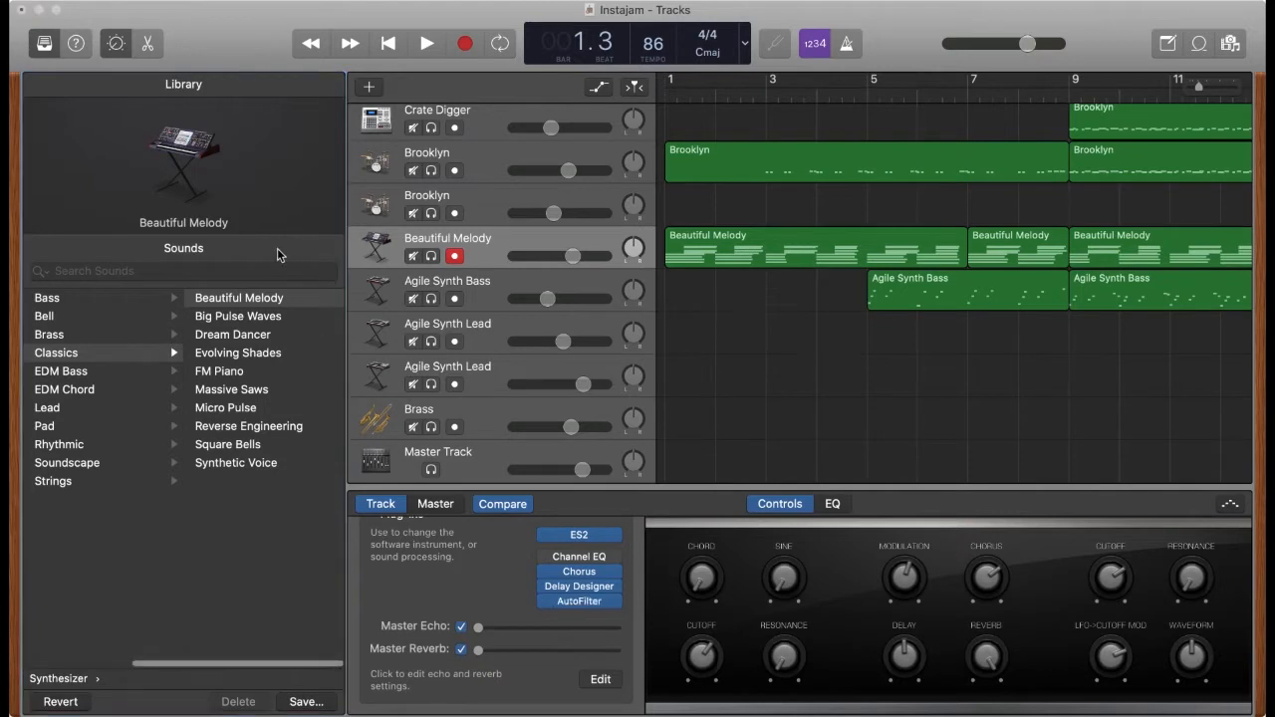
pyautogui.click(695, 279)
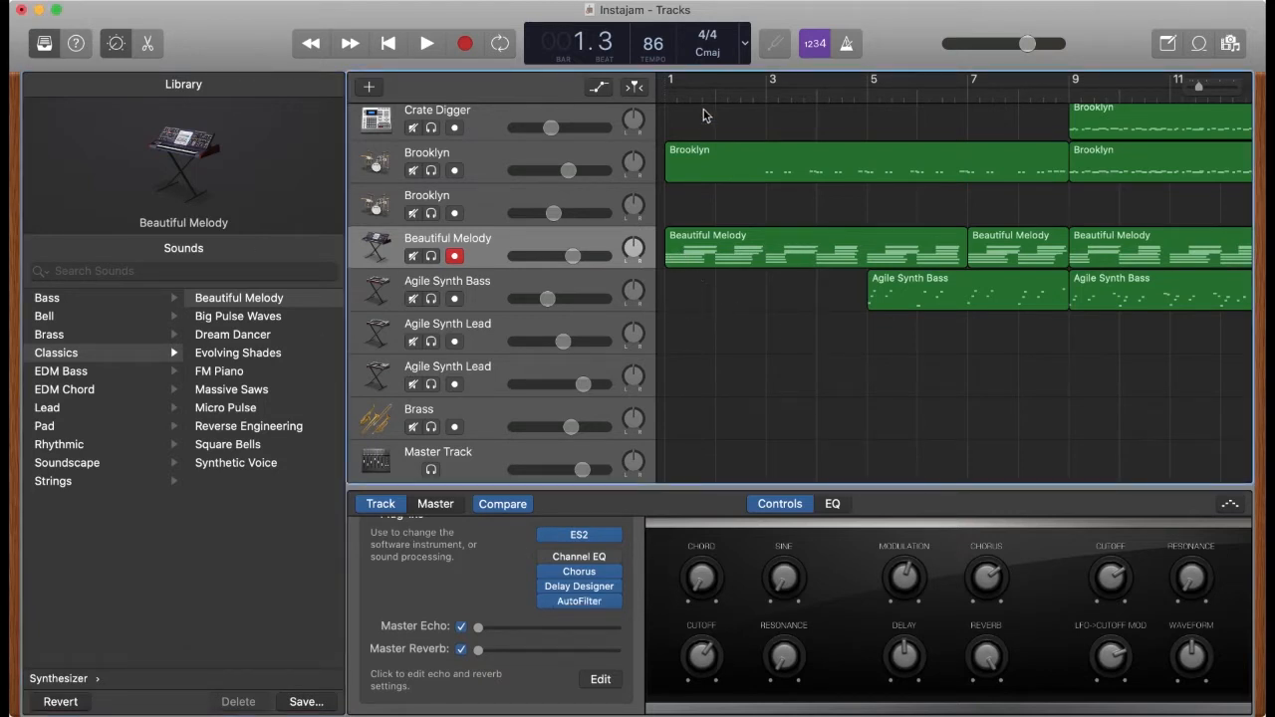
pyautogui.press('space')
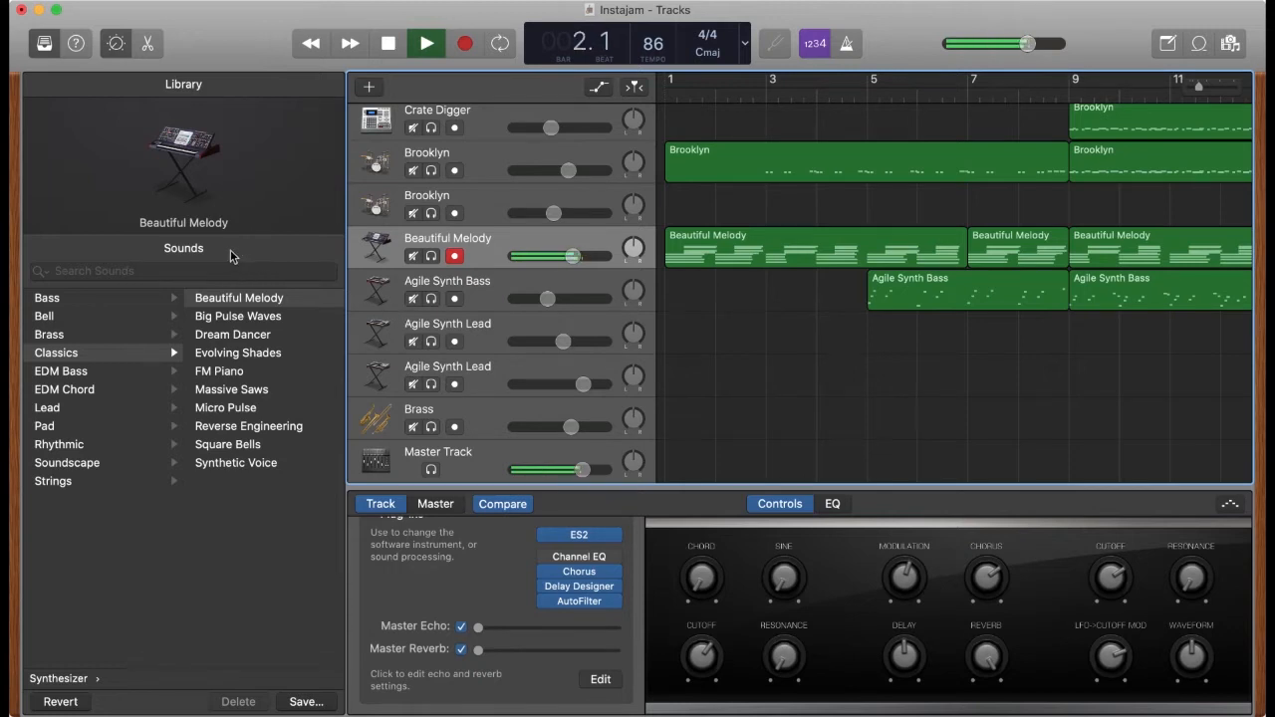
pyautogui.press('space')
# Compare Beautiful Melody from bar 1 with the AutoFilter bypassed and re-enabled during playback, and close the plug-in settings
pyautogui.click(546, 603)
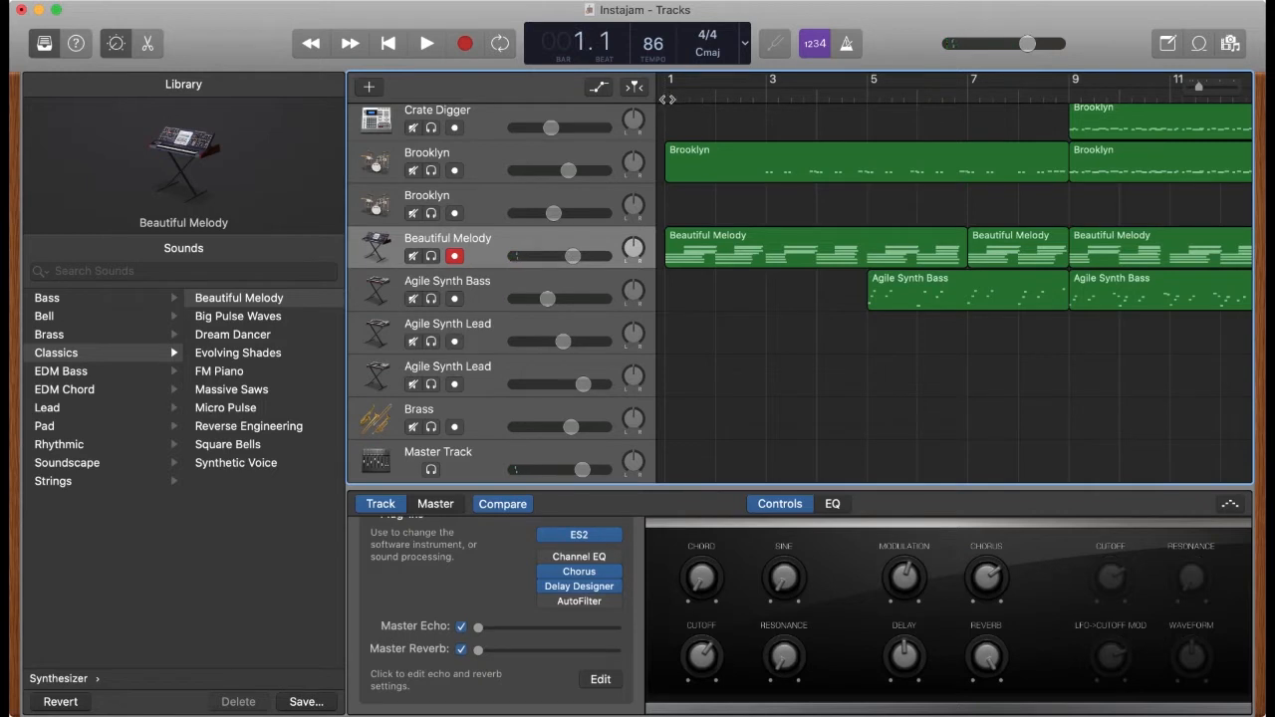
pyautogui.press('space')
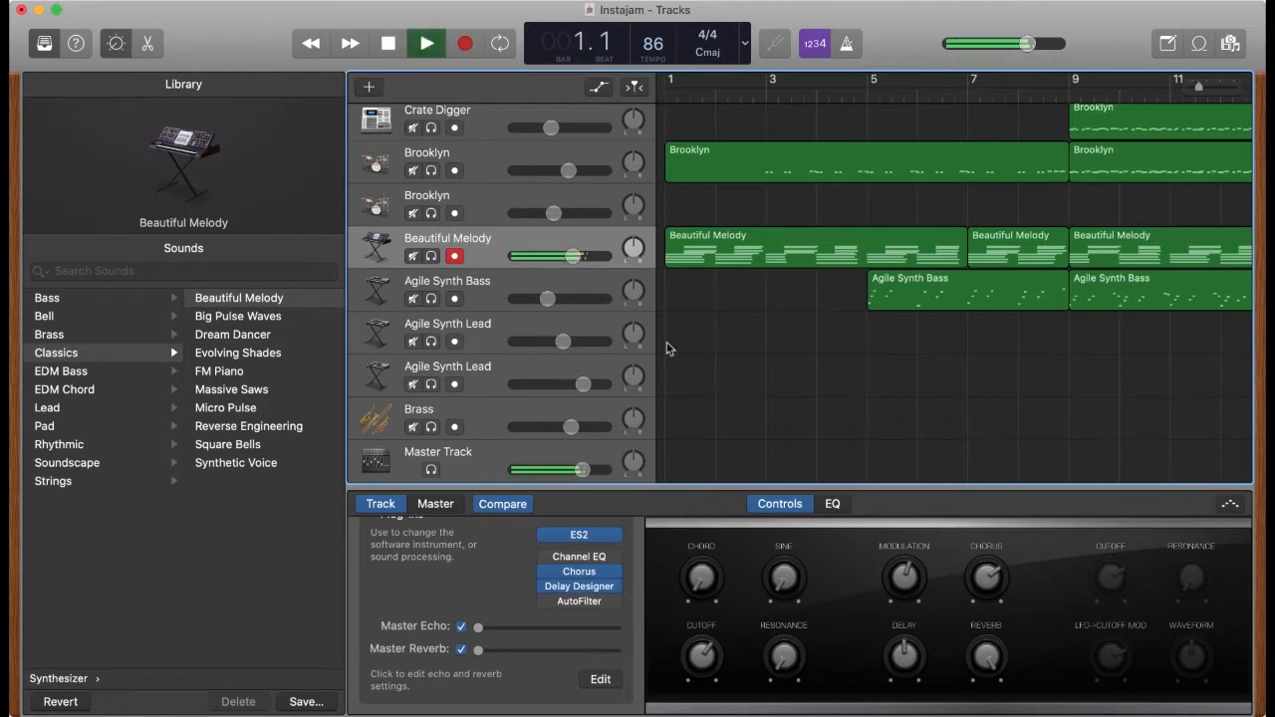
pyautogui.click(83, 89)
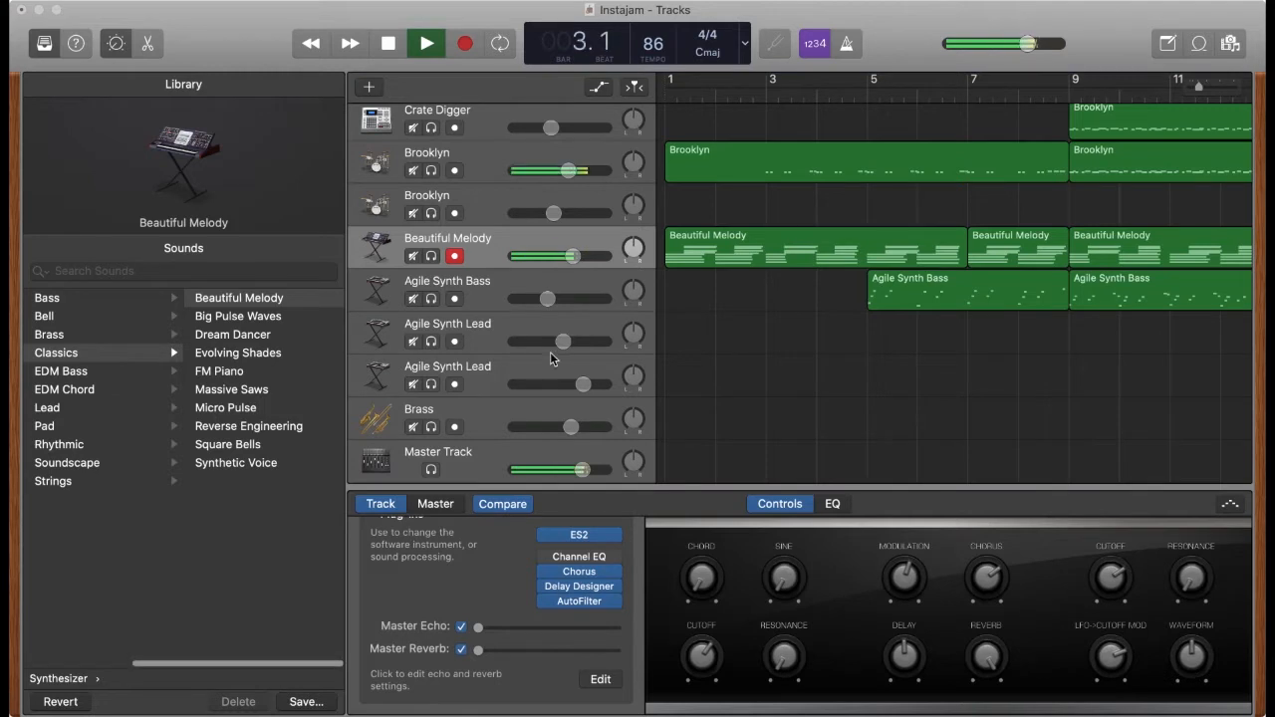
pyautogui.press('space')
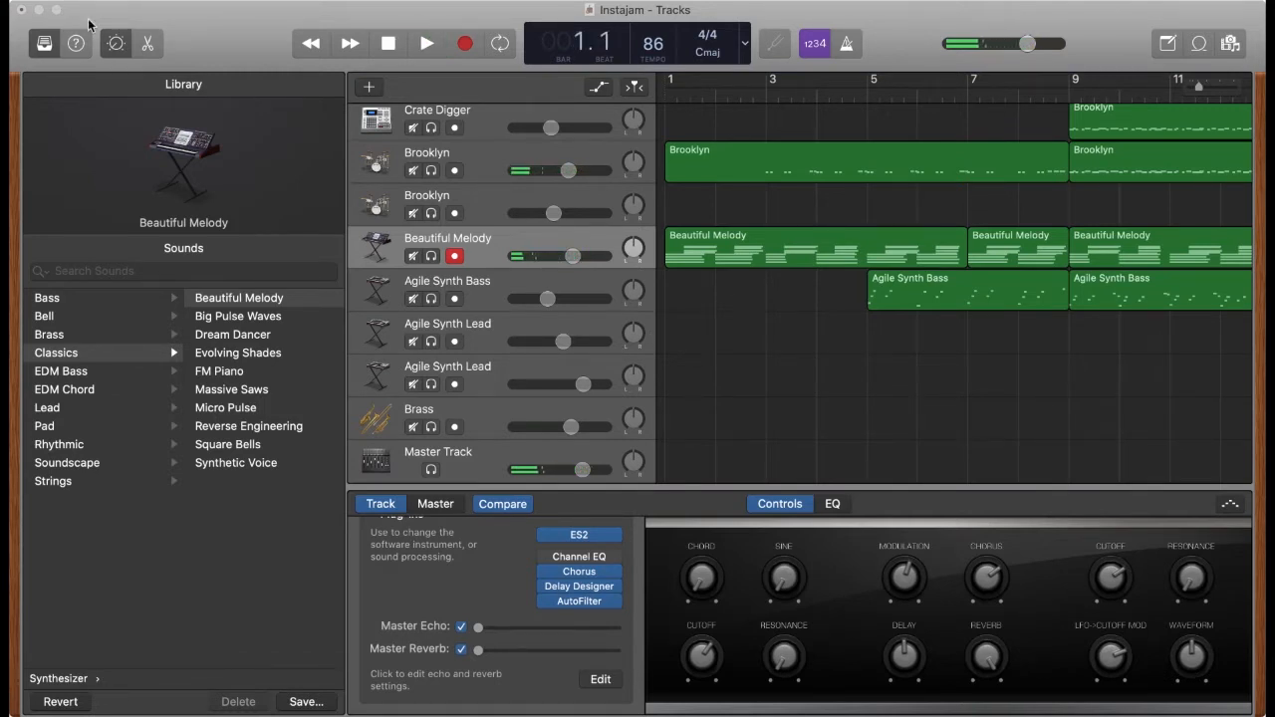
pyautogui.click(59, 49)
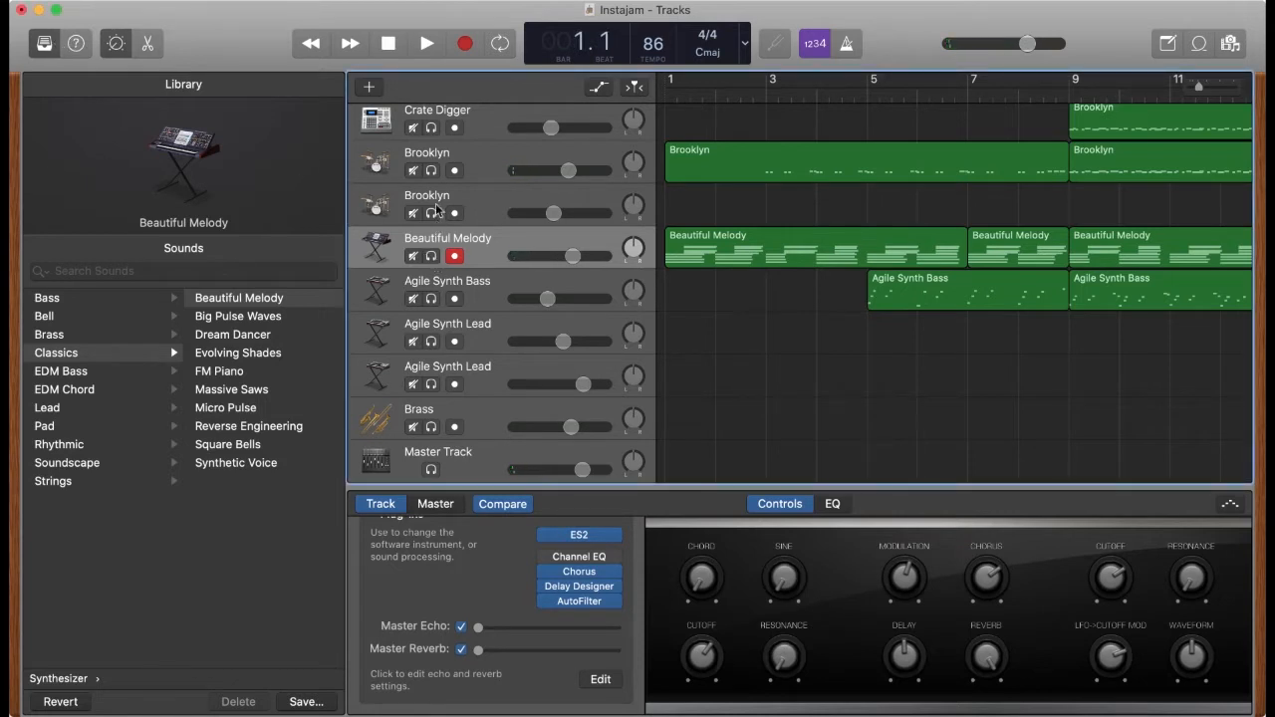
# Solo the upper Brooklyn drum track, play it, and open its first region in the Piano Roll
pyautogui.click(433, 171)
pyautogui.press('space')
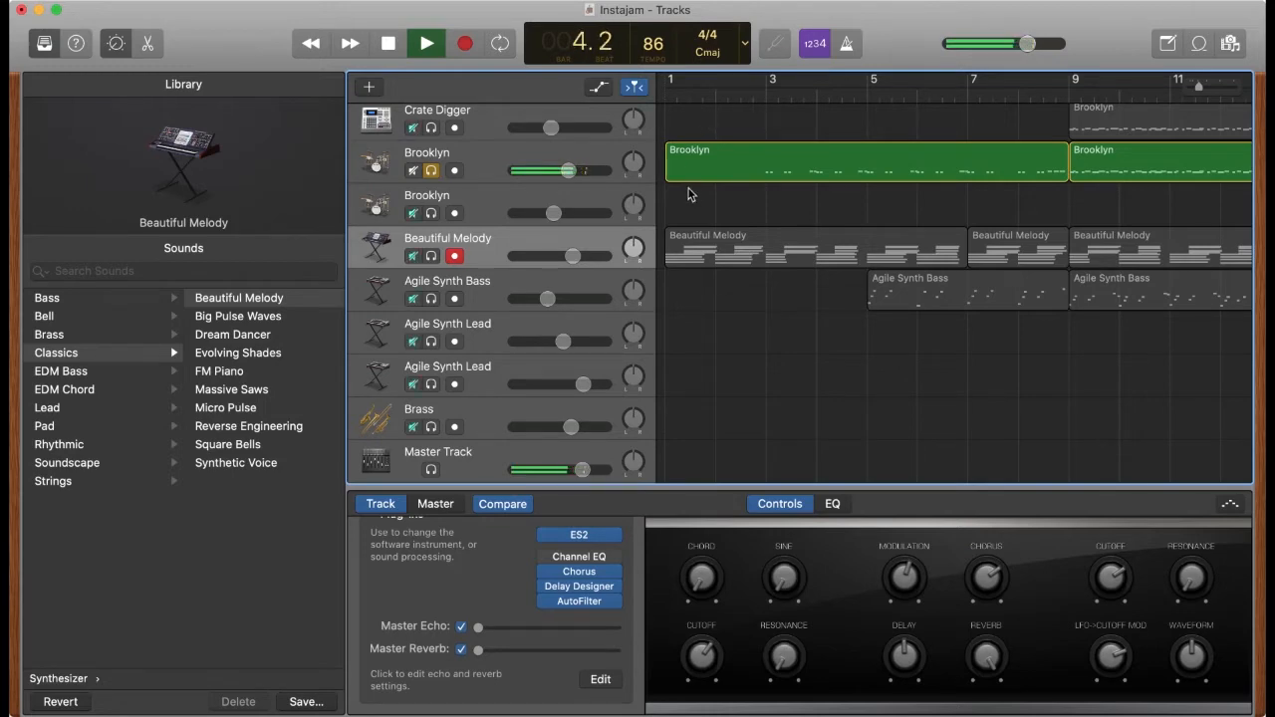
pyautogui.doubleClick(775, 171)
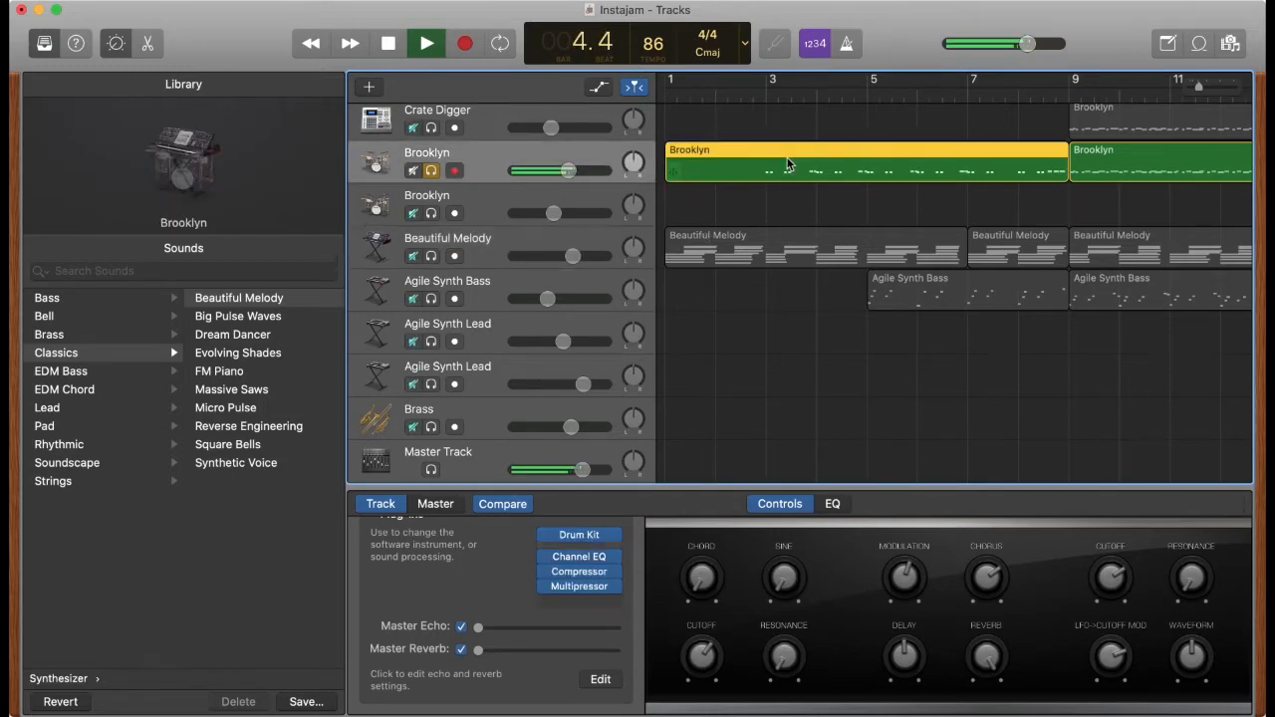
pyautogui.click(774, 159)
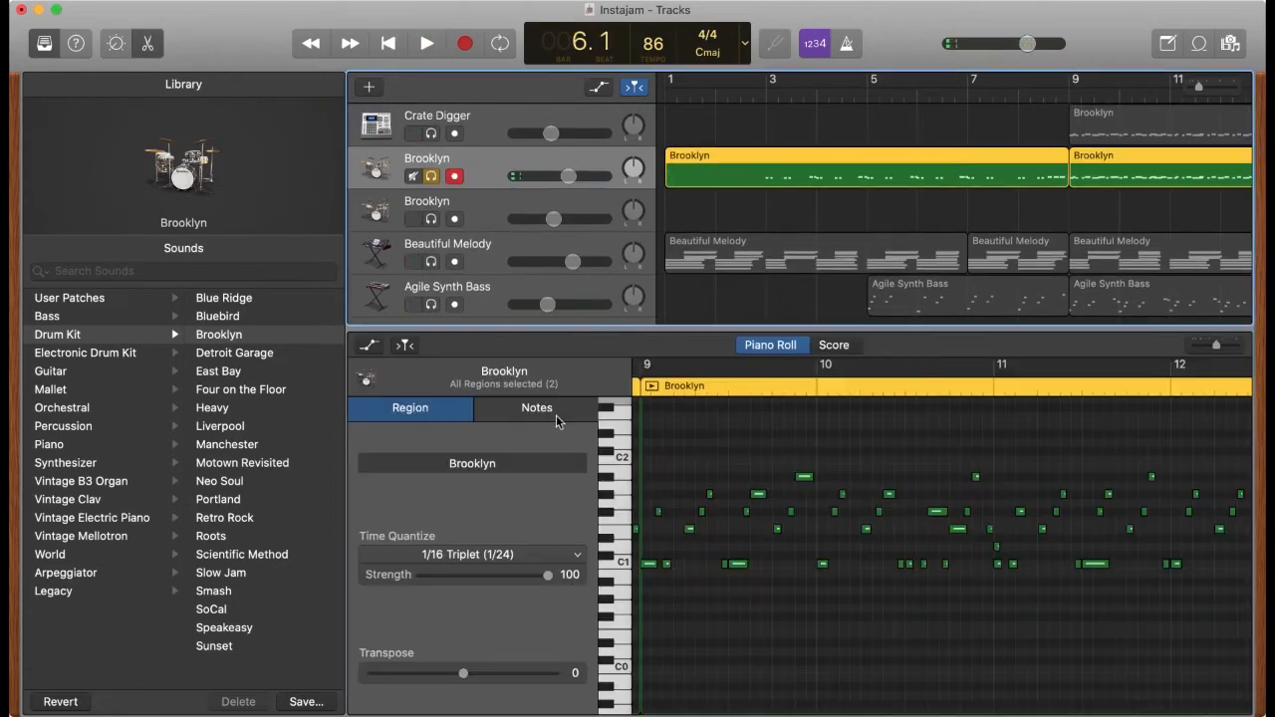
# Show the Smart Controls of the Brooklyn drum kit and listen to the soloed track
pyautogui.click(239, 339)
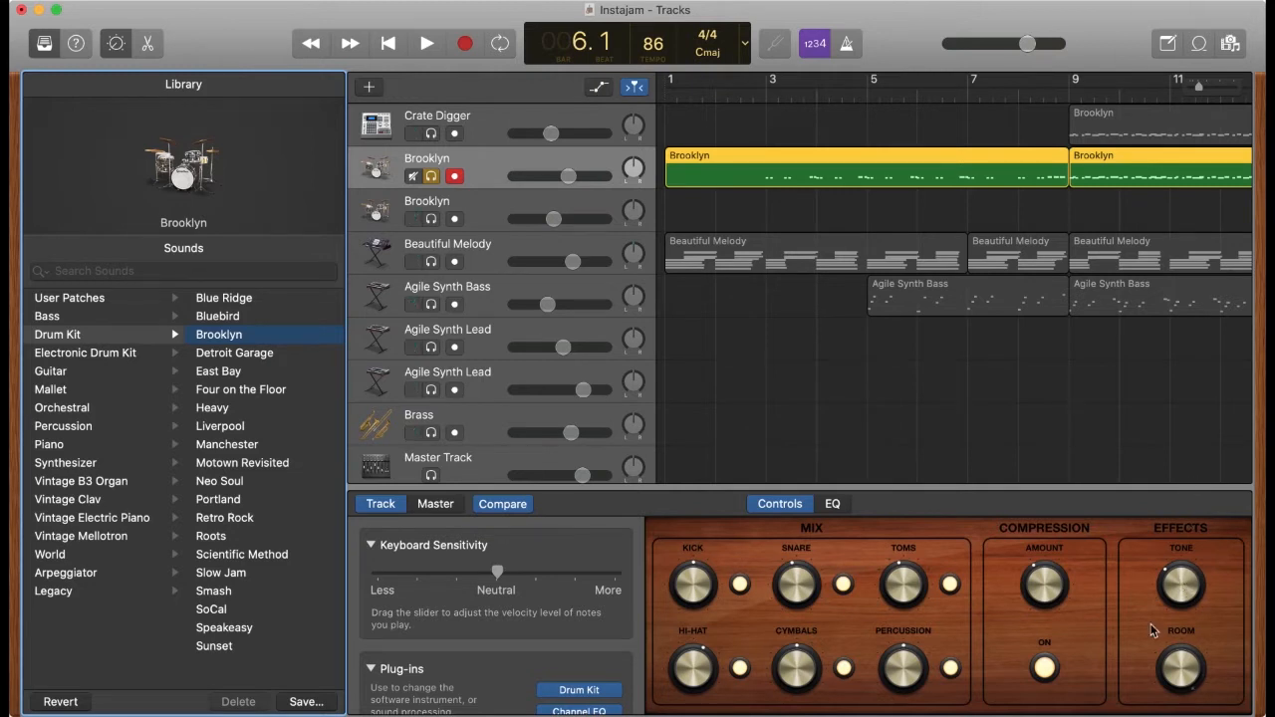
pyautogui.press('space')
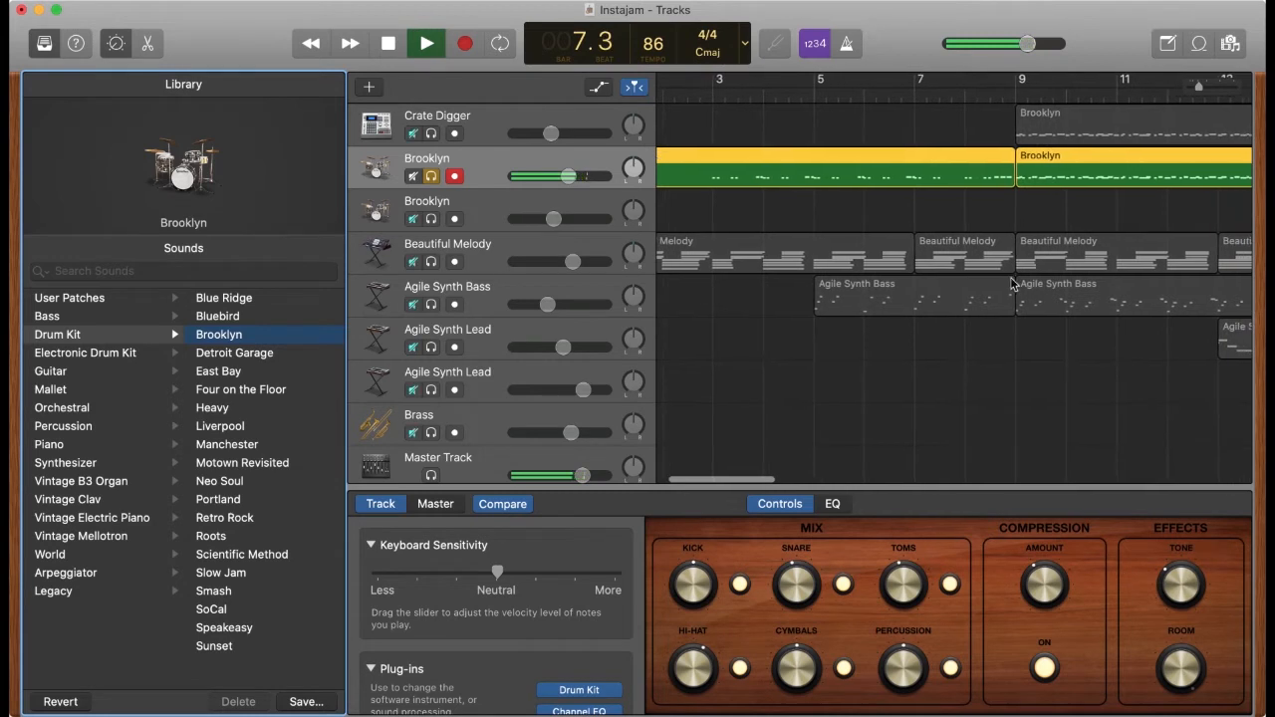
pyautogui.press('space')
# Unsolo the upper Brooklyn drum track and play it together with the full mix
pyautogui.click(431, 176)
pyautogui.press('space')
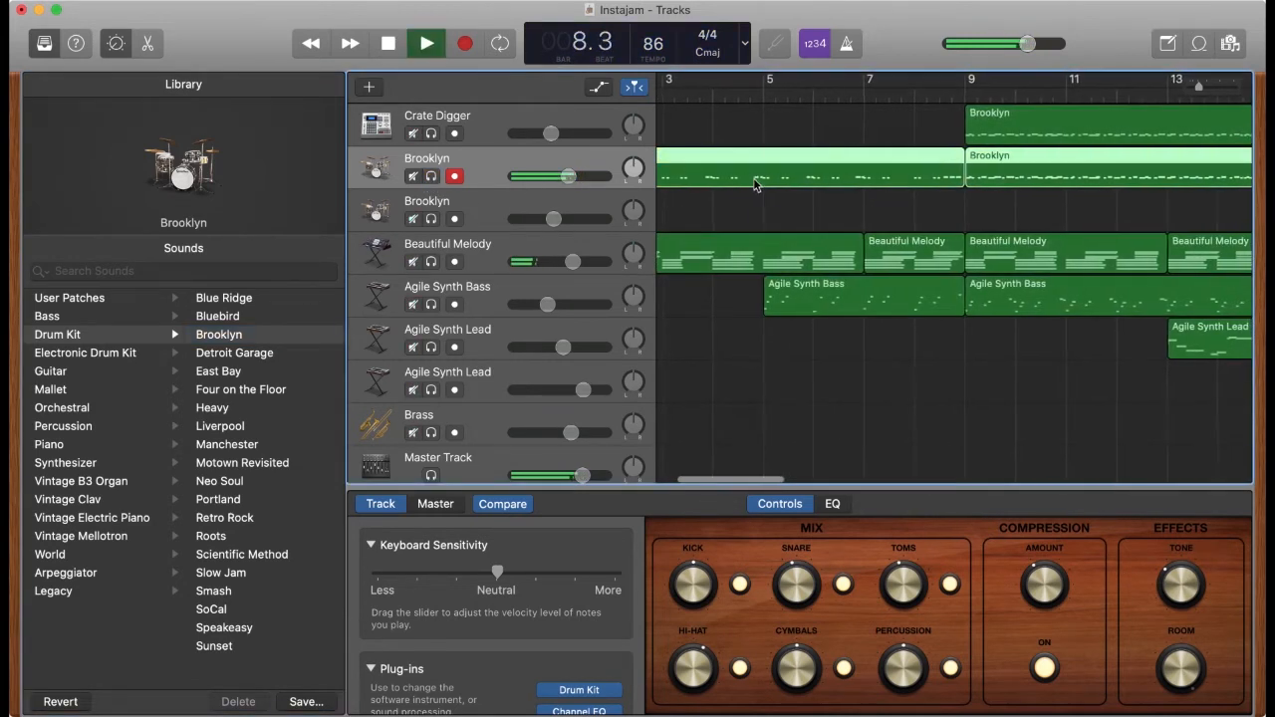
pyautogui.press('space')
# Solo the Crate Digger track to hear it alone, and bring back the full mix
pyautogui.click(432, 136)
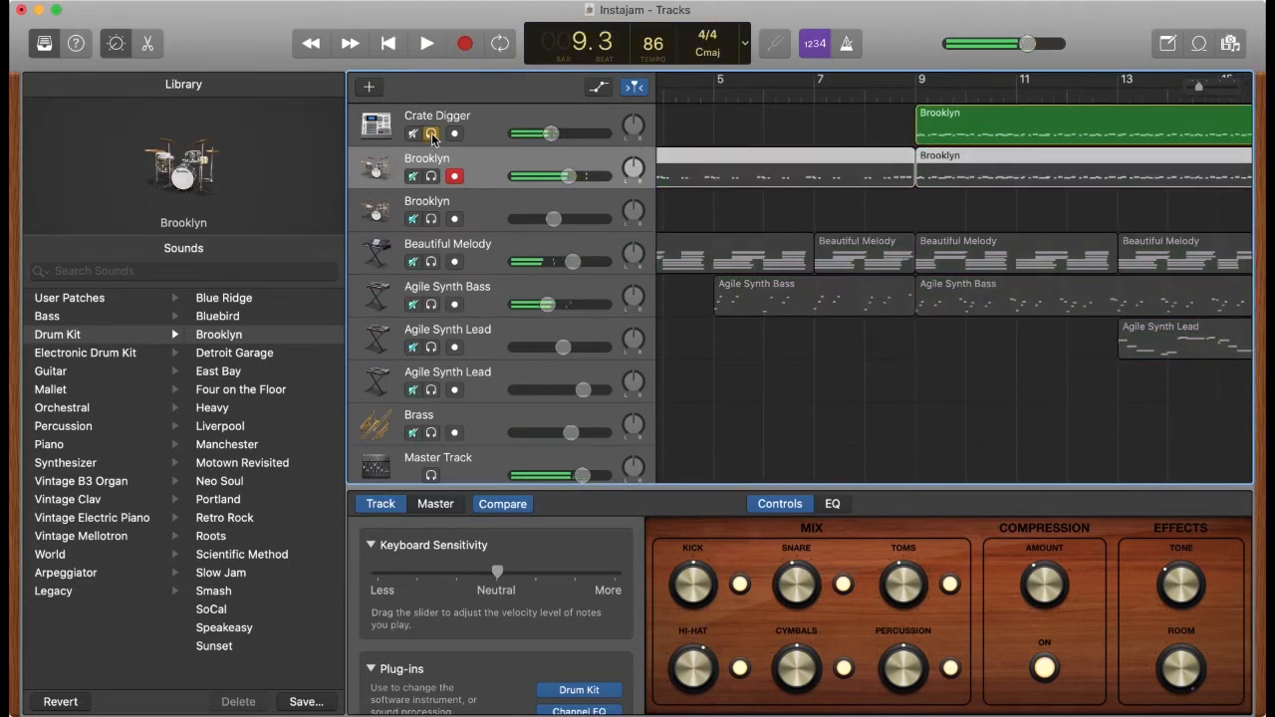
pyautogui.press('space')
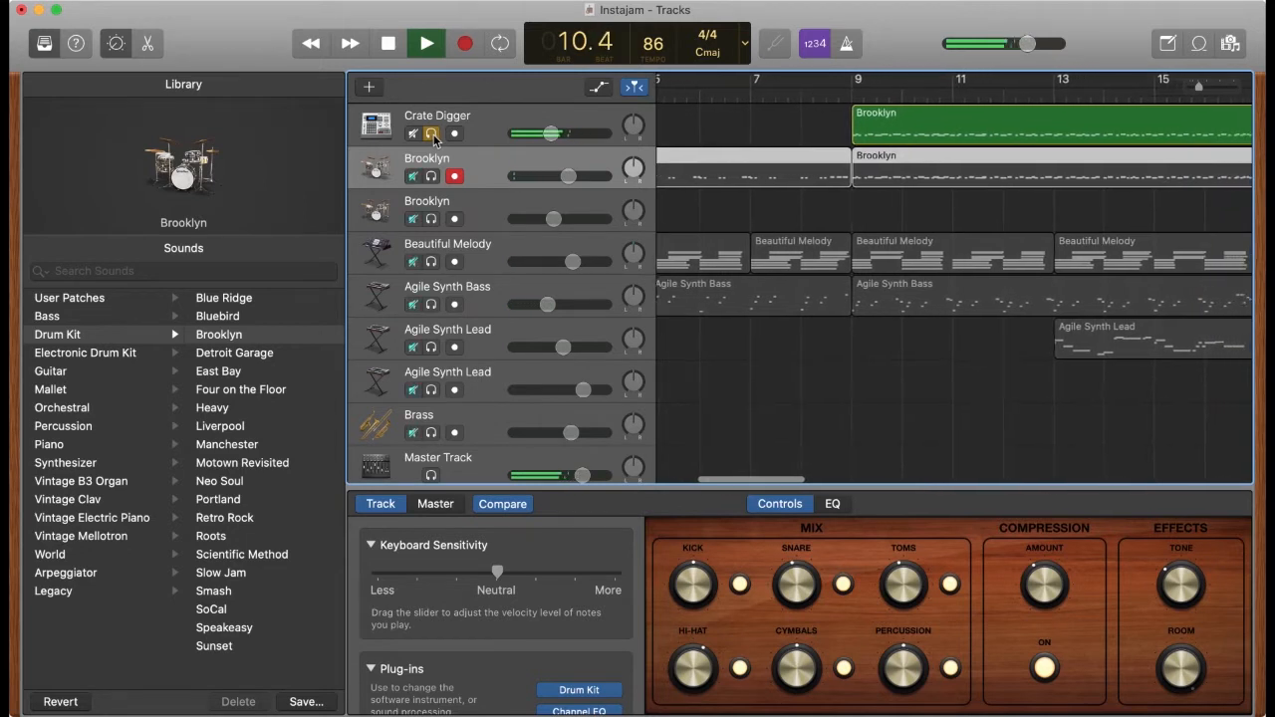
pyautogui.click(434, 139)
pyautogui.press('space')
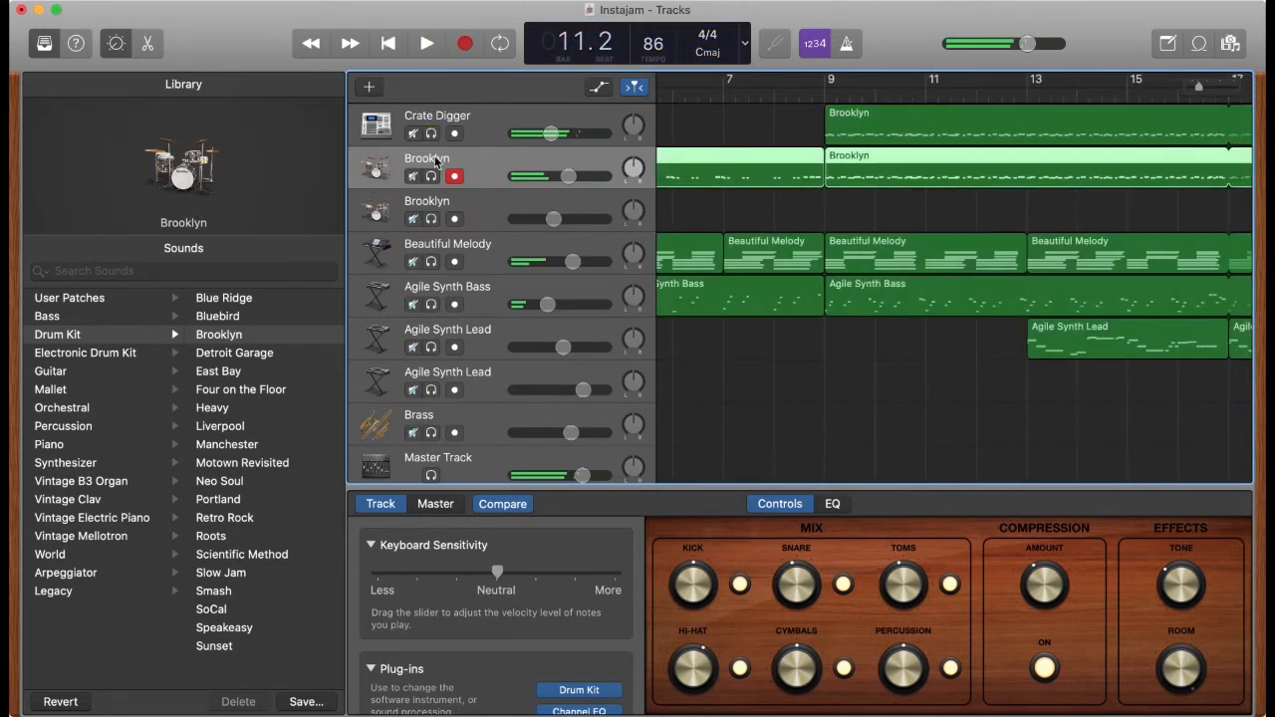
pyautogui.press('space')
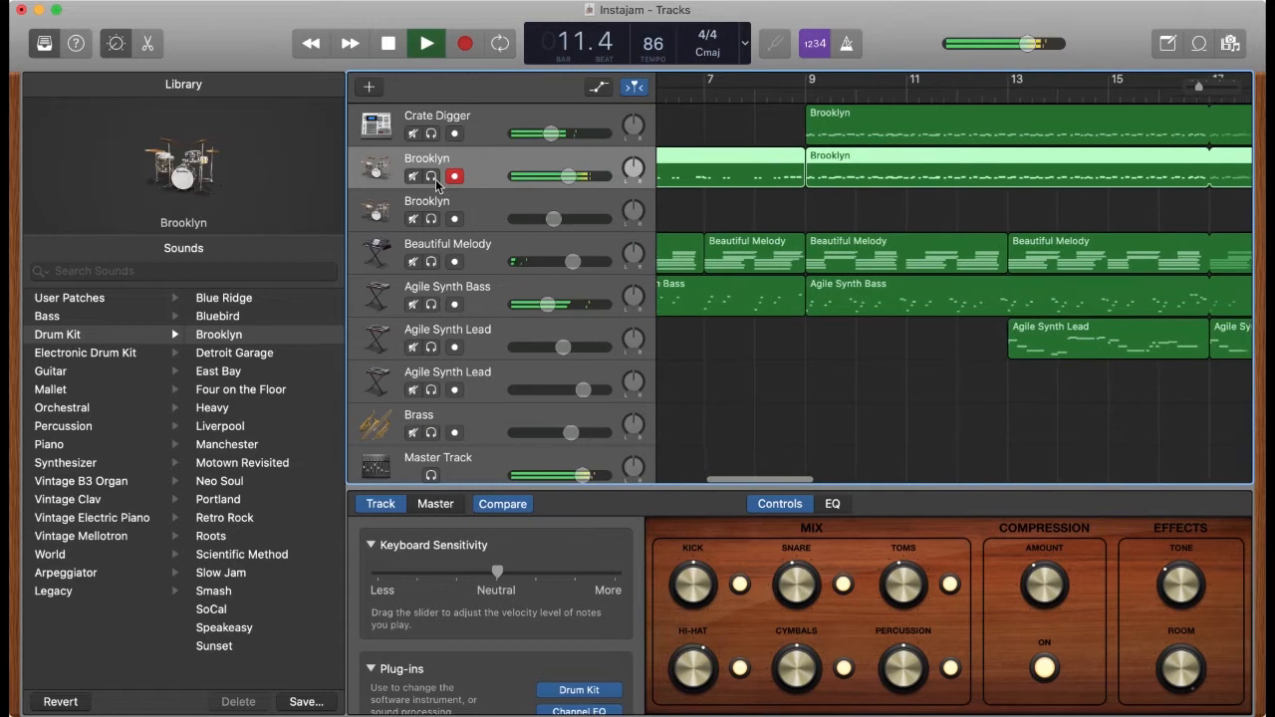
# Compare the upper Brooklyn and Crate Digger drum tracks during playback by soloing each one and both together
pyautogui.click(432, 177)
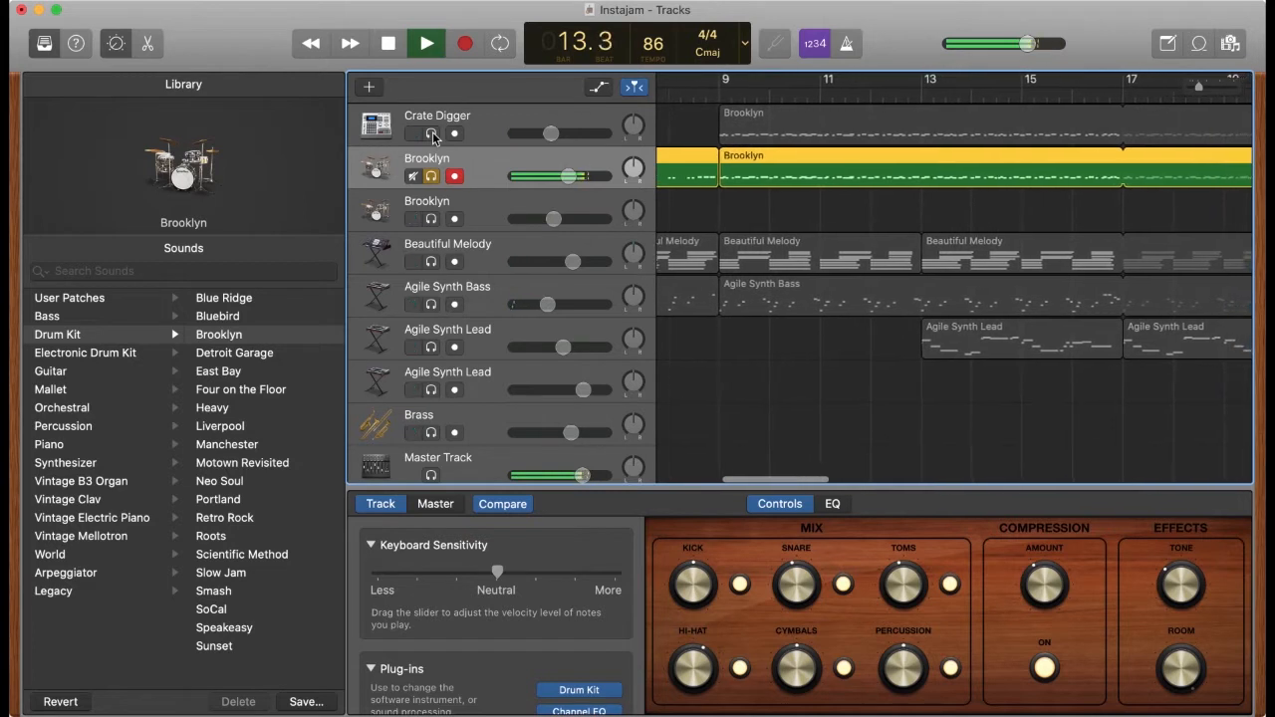
pyautogui.click(433, 135)
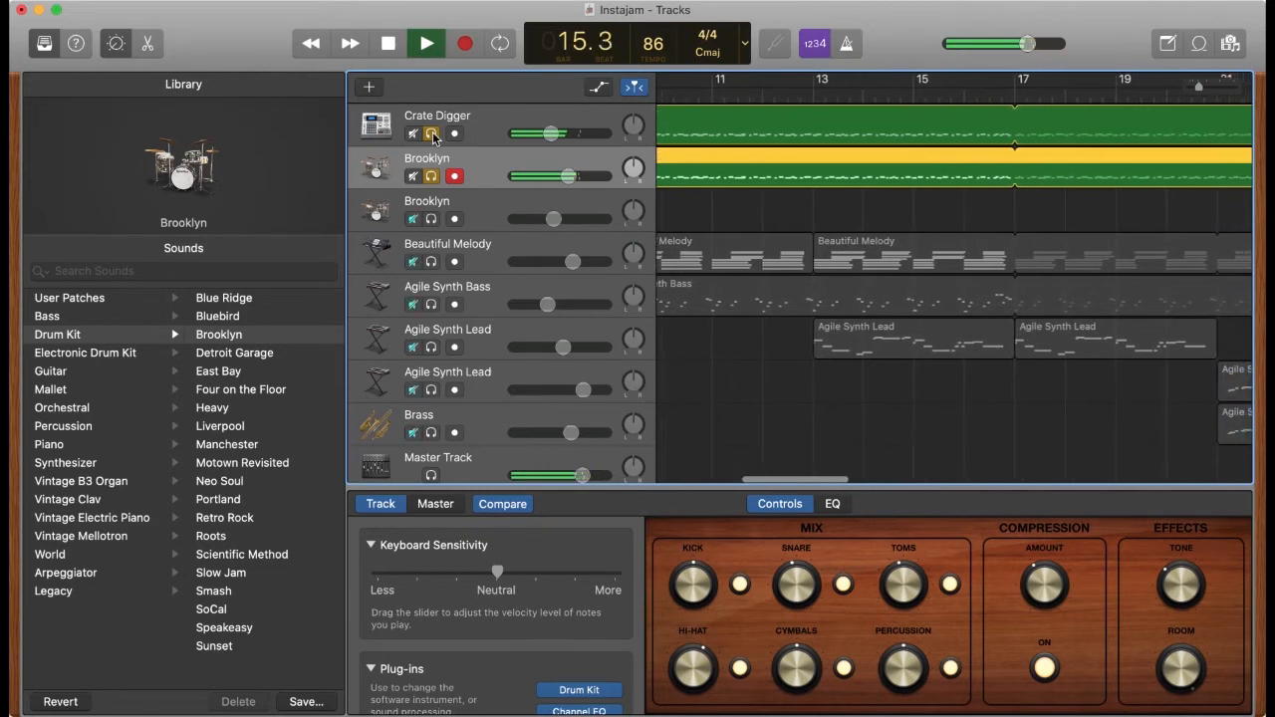
pyautogui.click(432, 174)
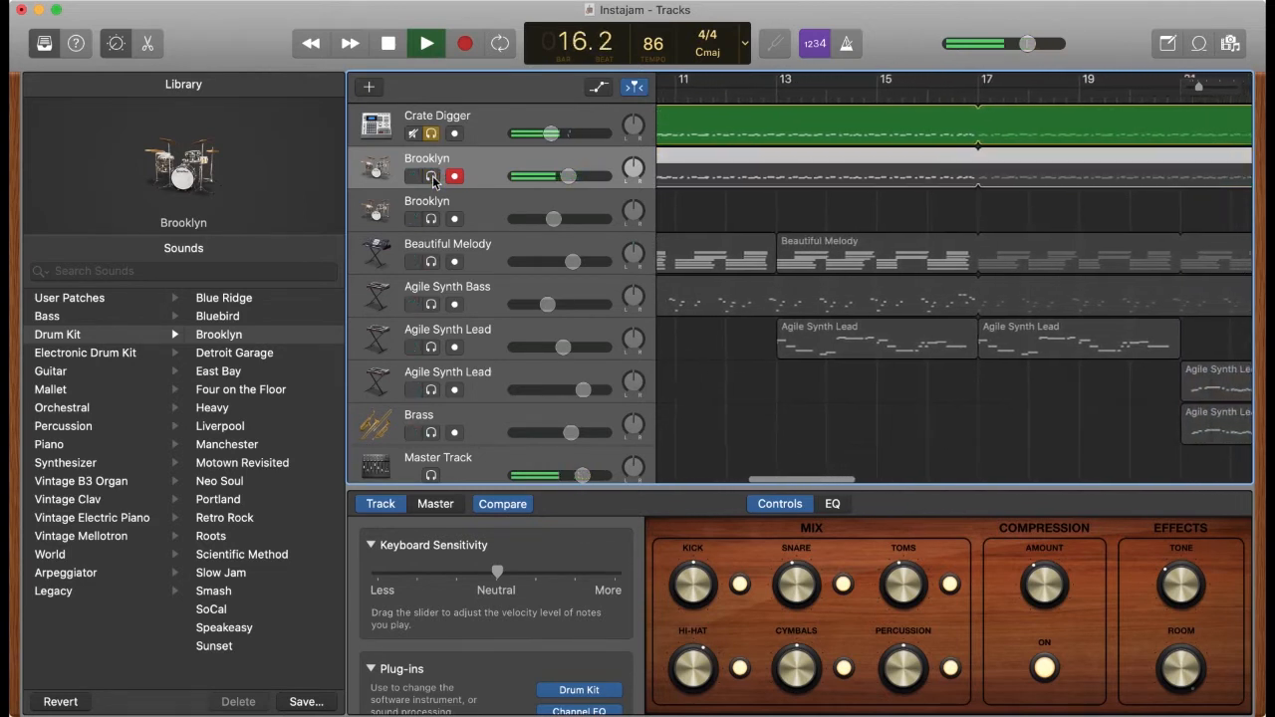
pyautogui.click(433, 177)
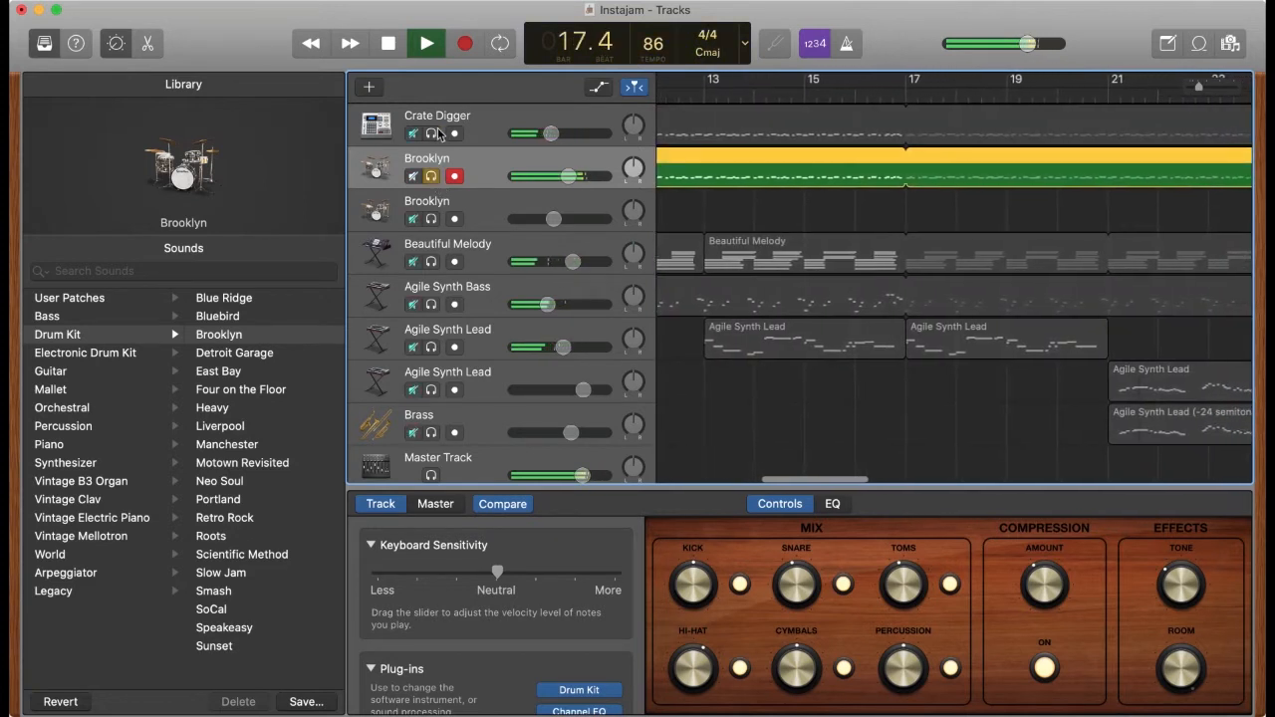
pyautogui.click(431, 134)
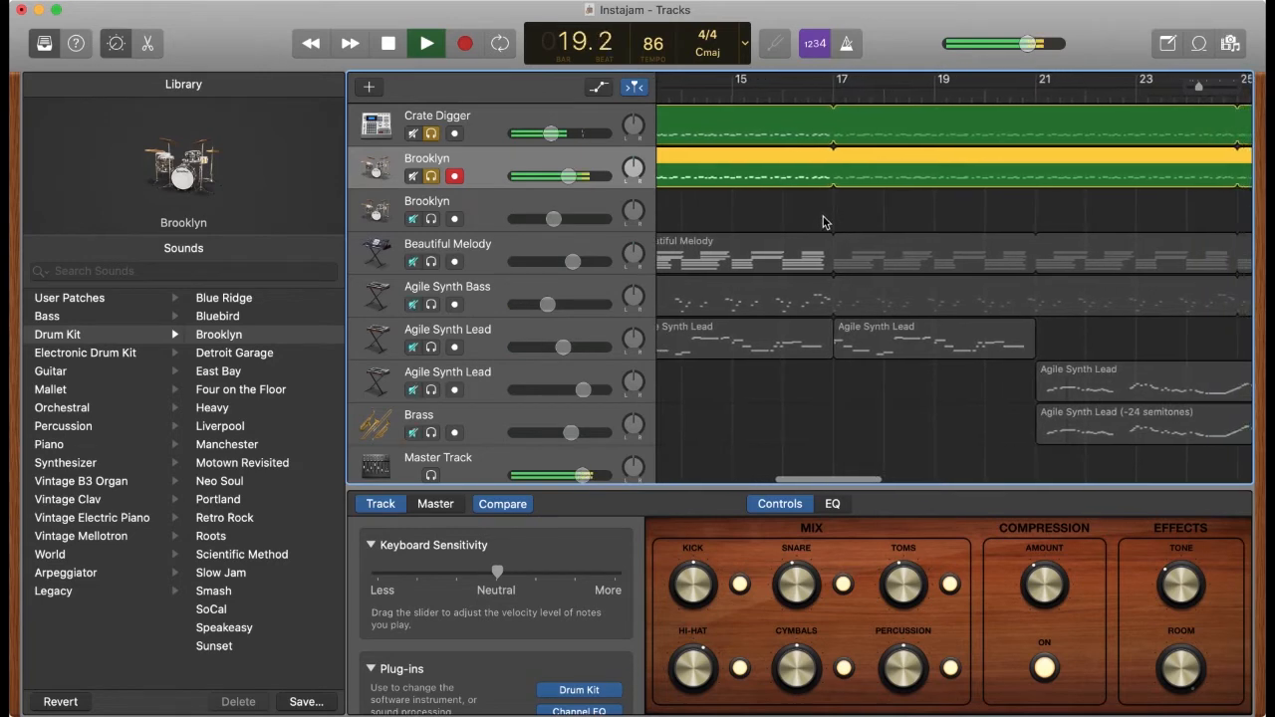
pyautogui.press('space')
# Open the upper Brooklyn drum region in the Piano Roll, listen to it soloed, and clear the solo
pyautogui.hscroll(10, 847, 219)
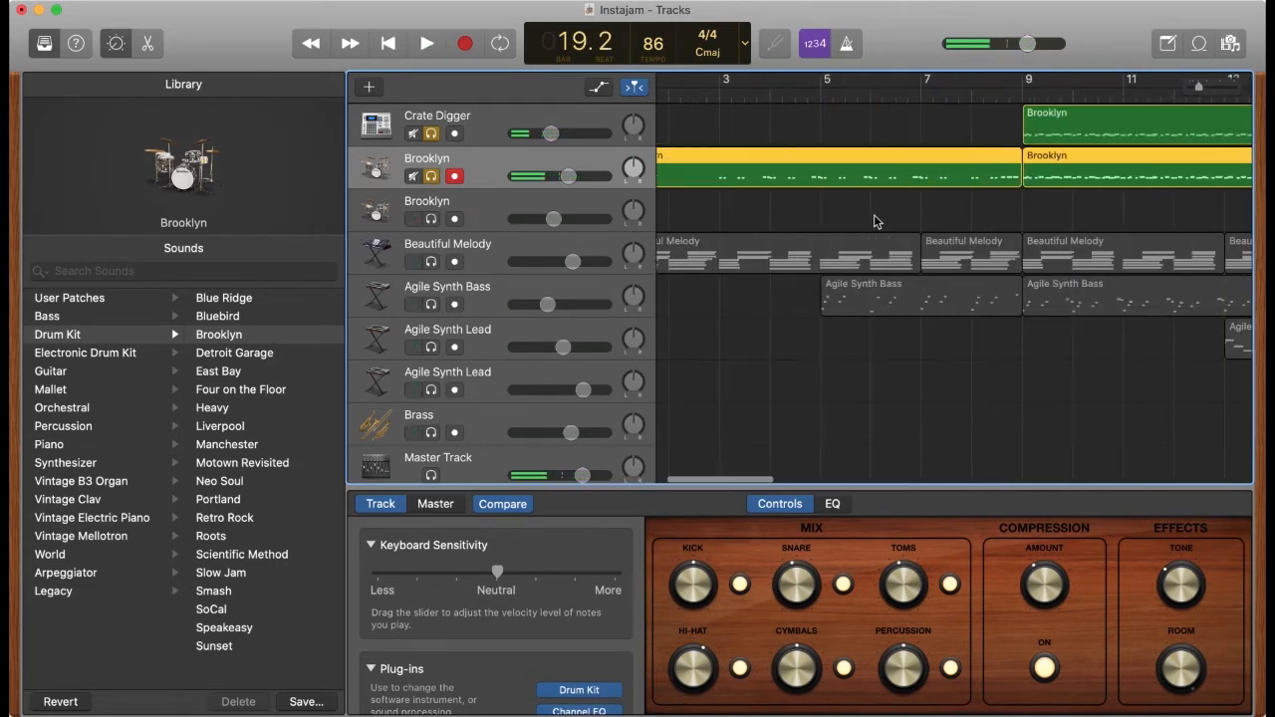
pyautogui.hscroll(-20, 878, 221)
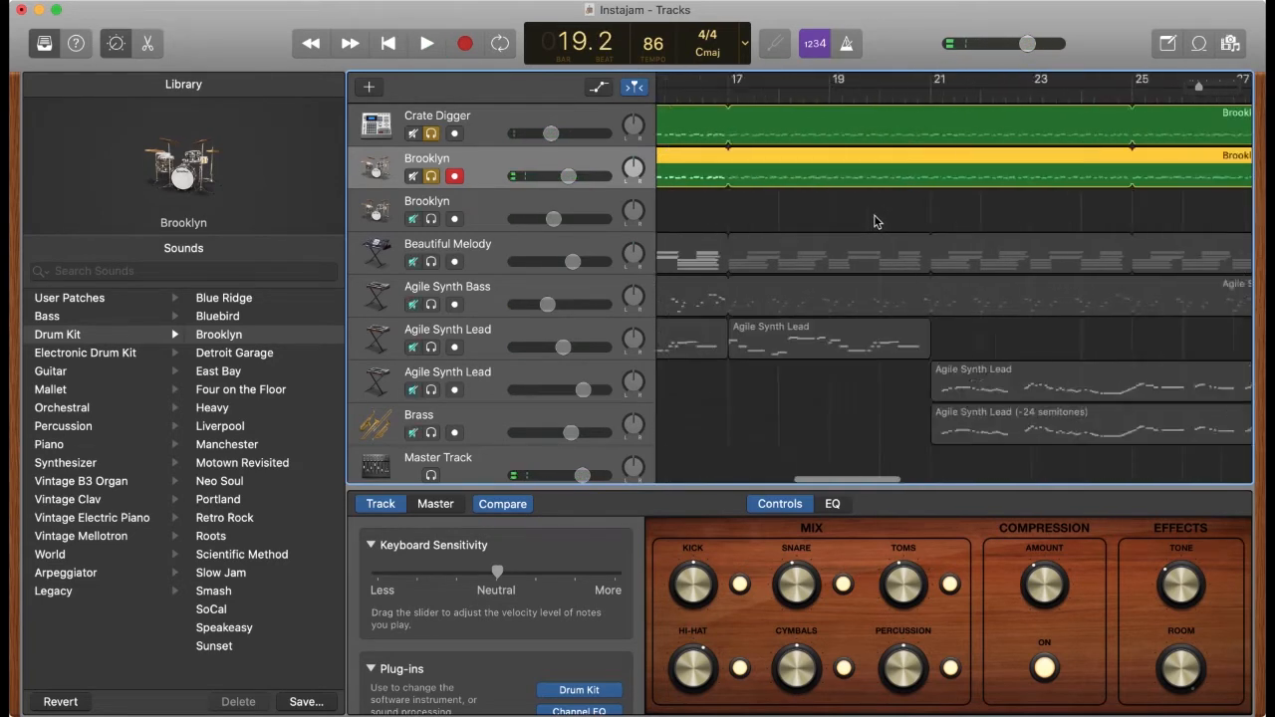
pyautogui.click(431, 175)
pyautogui.click(431, 175)
pyautogui.doubleClick(805, 151)
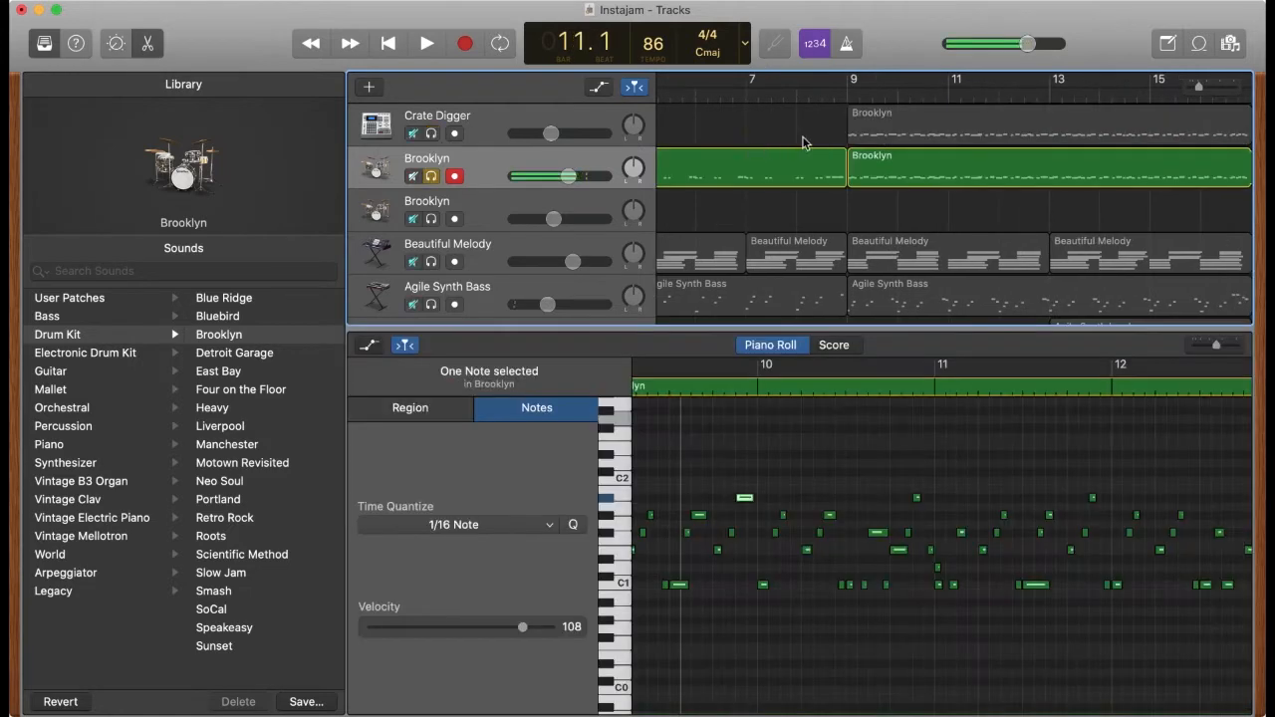
pyautogui.click(432, 177)
# Review the Brooklyn drum notes before bar 9 in the Piano Roll and place the playhead at bar 9
pyautogui.hscroll(-3, 826, 425)
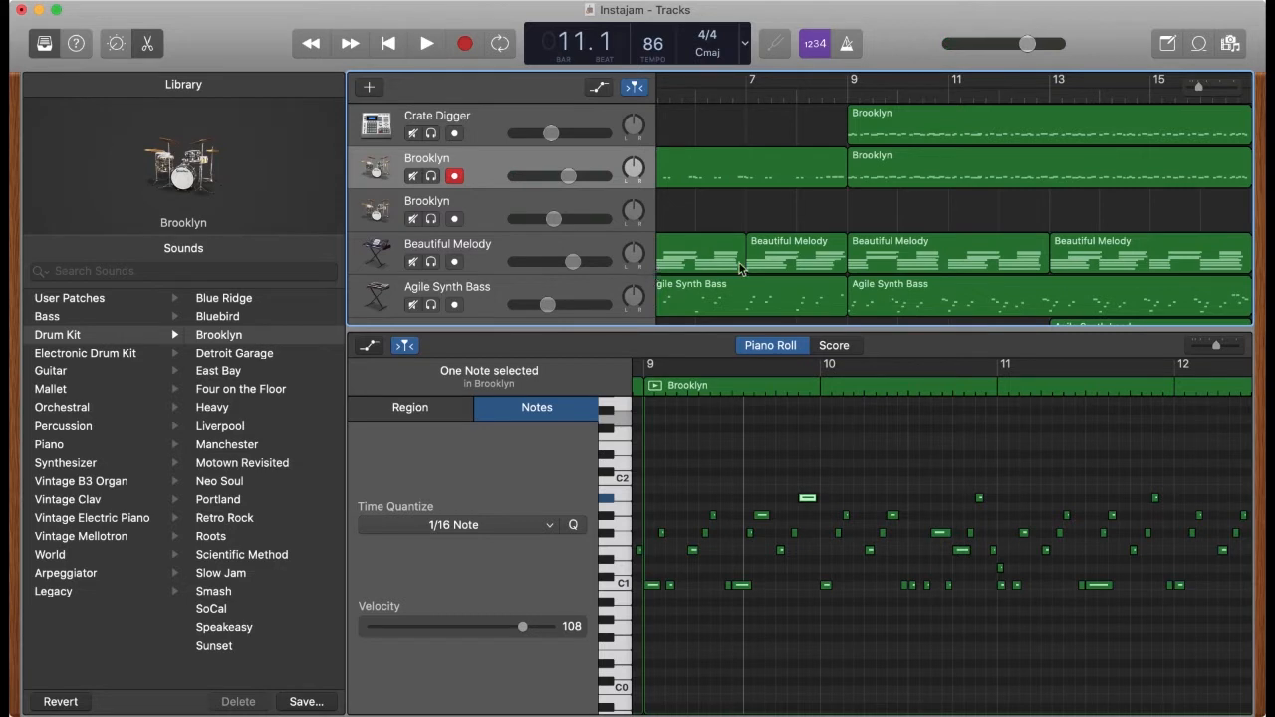
pyautogui.hscroll(-10, 942, 548)
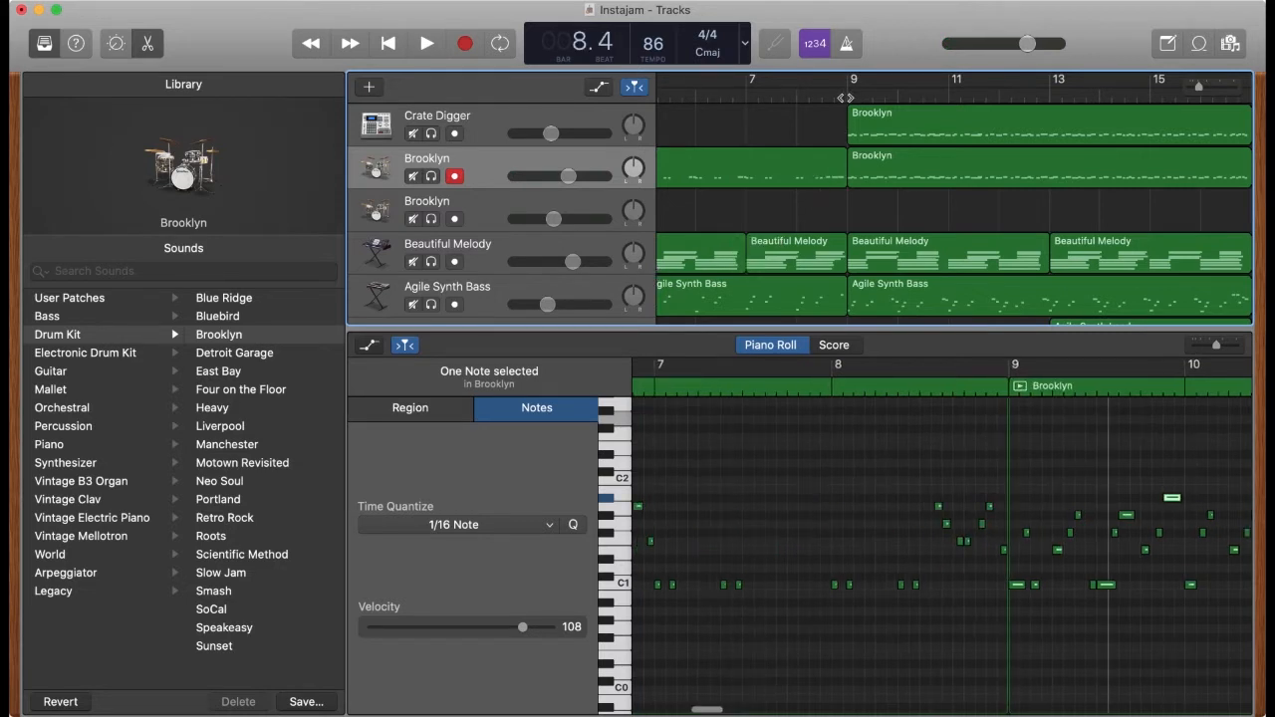
pyautogui.click(752, 98)
pyautogui.hscroll(-3, 757, 97)
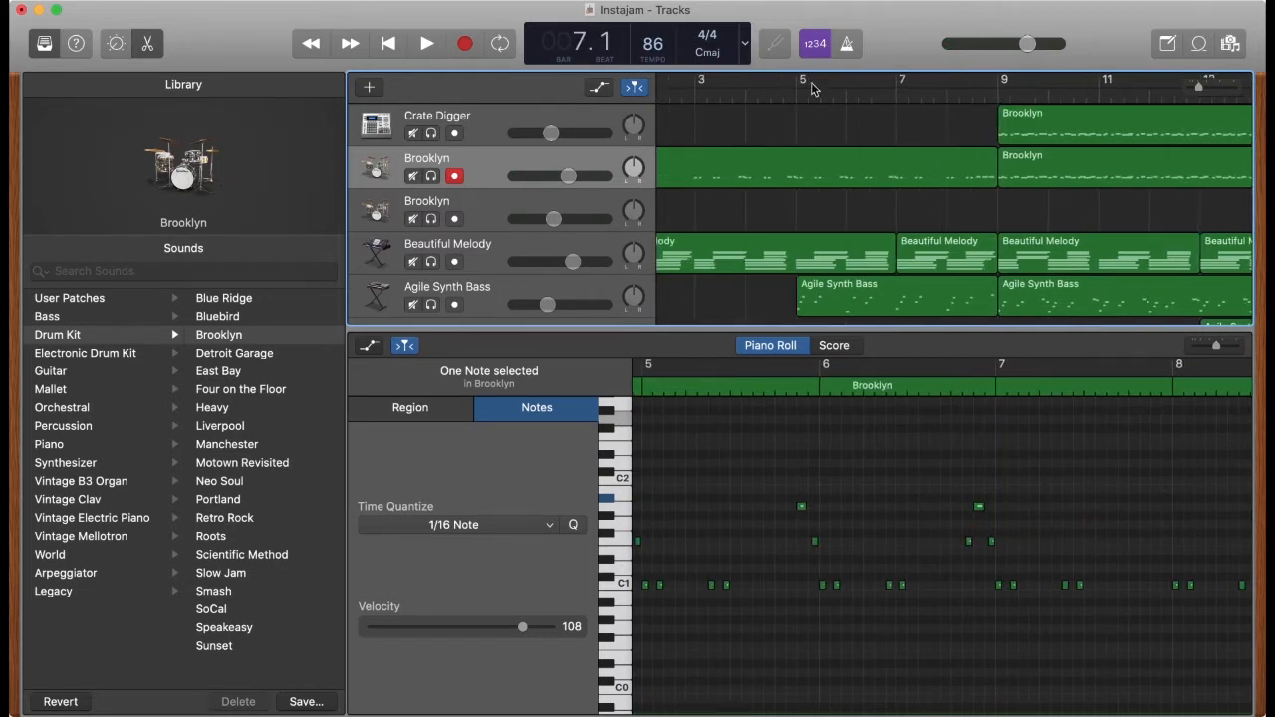
pyautogui.hscroll(4, 809, 92)
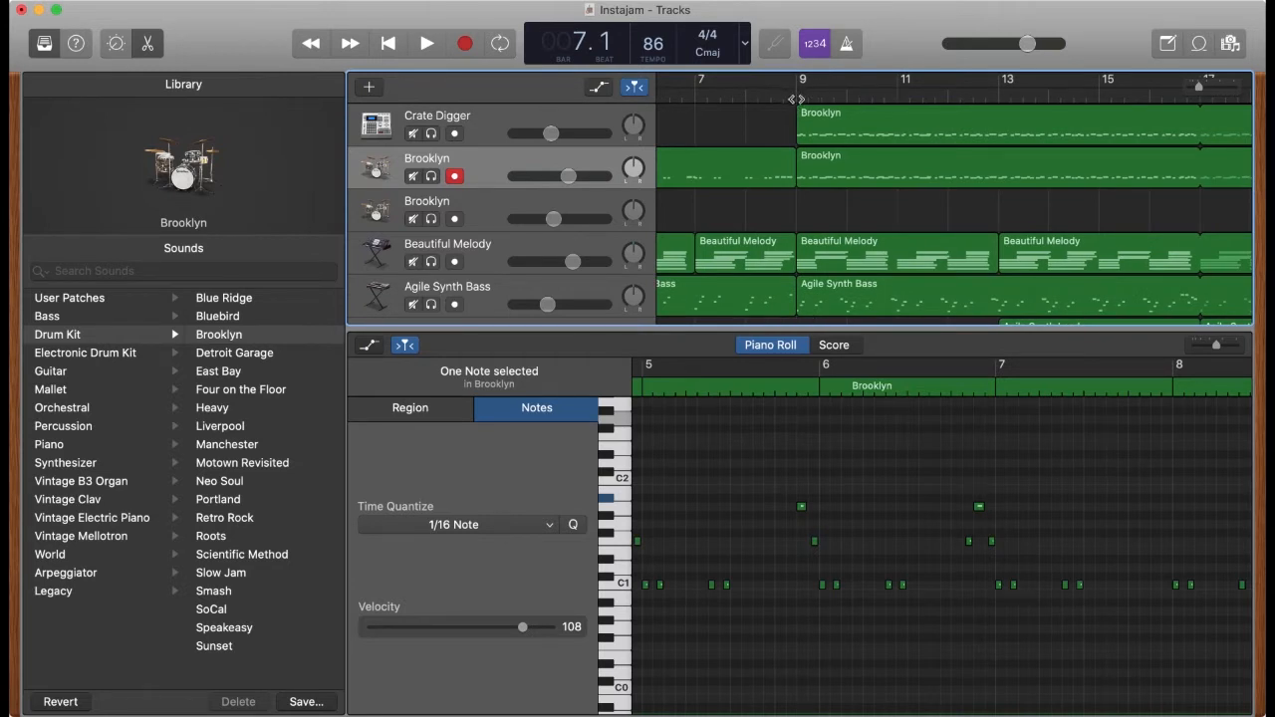
pyautogui.click(797, 99)
# Examine how the drum, Beautiful Melody and Agile Synth Bass regions are arranged before and after bar 9
pyautogui.hscroll(8, 972, 127)
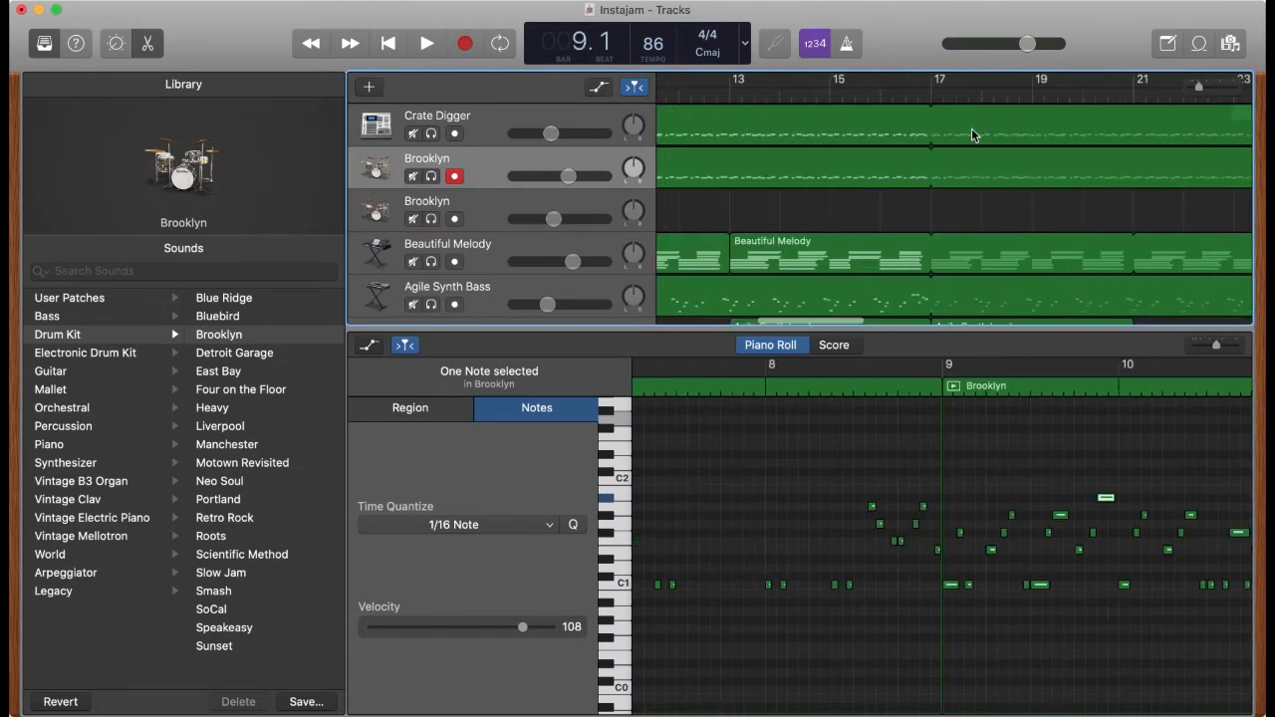
pyautogui.hscroll(-6, 978, 137)
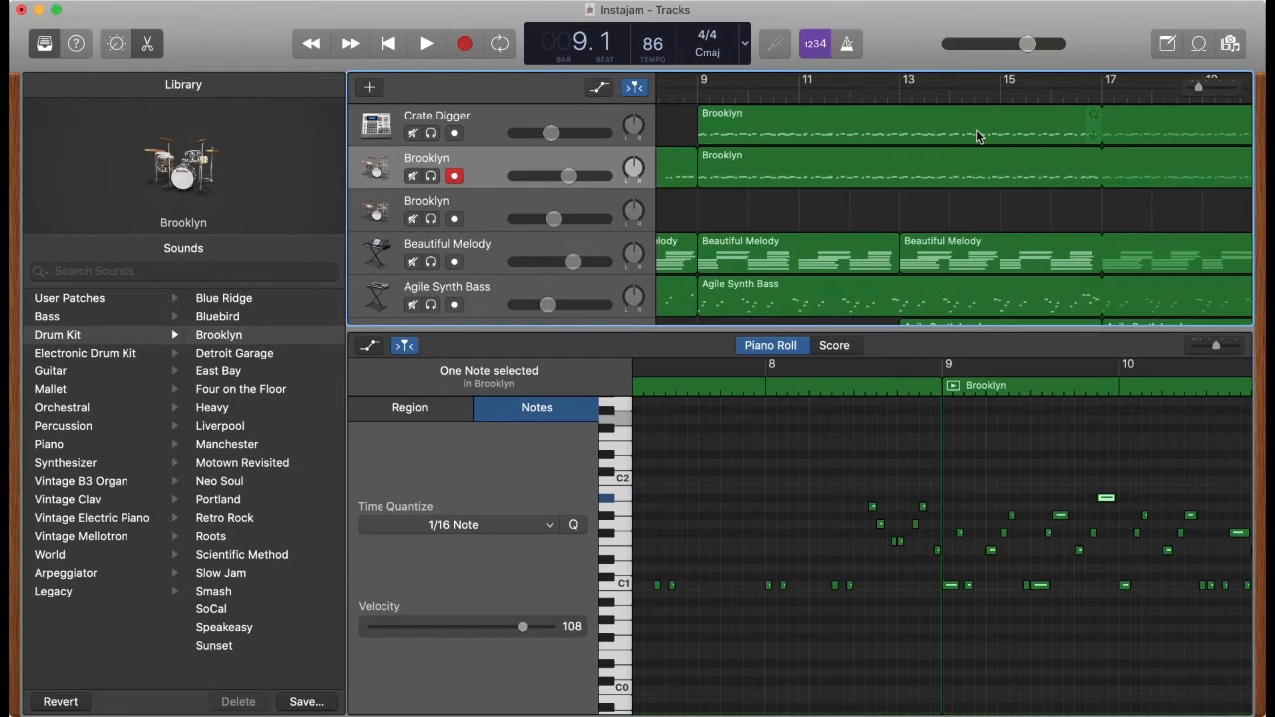
pyautogui.hscroll(-3, 977, 136)
pyautogui.hscroll(-6, 974, 131)
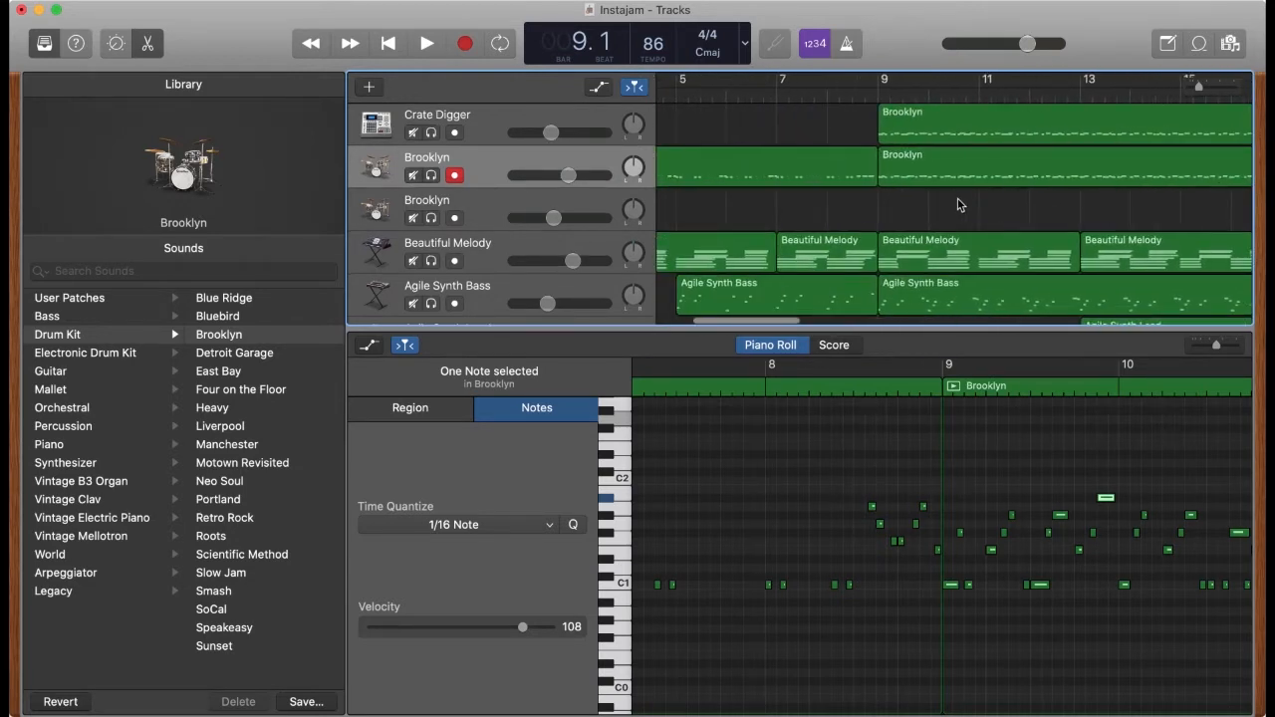
pyautogui.scroll(-1, 959, 198)
pyautogui.hscroll(3, 952, 202)
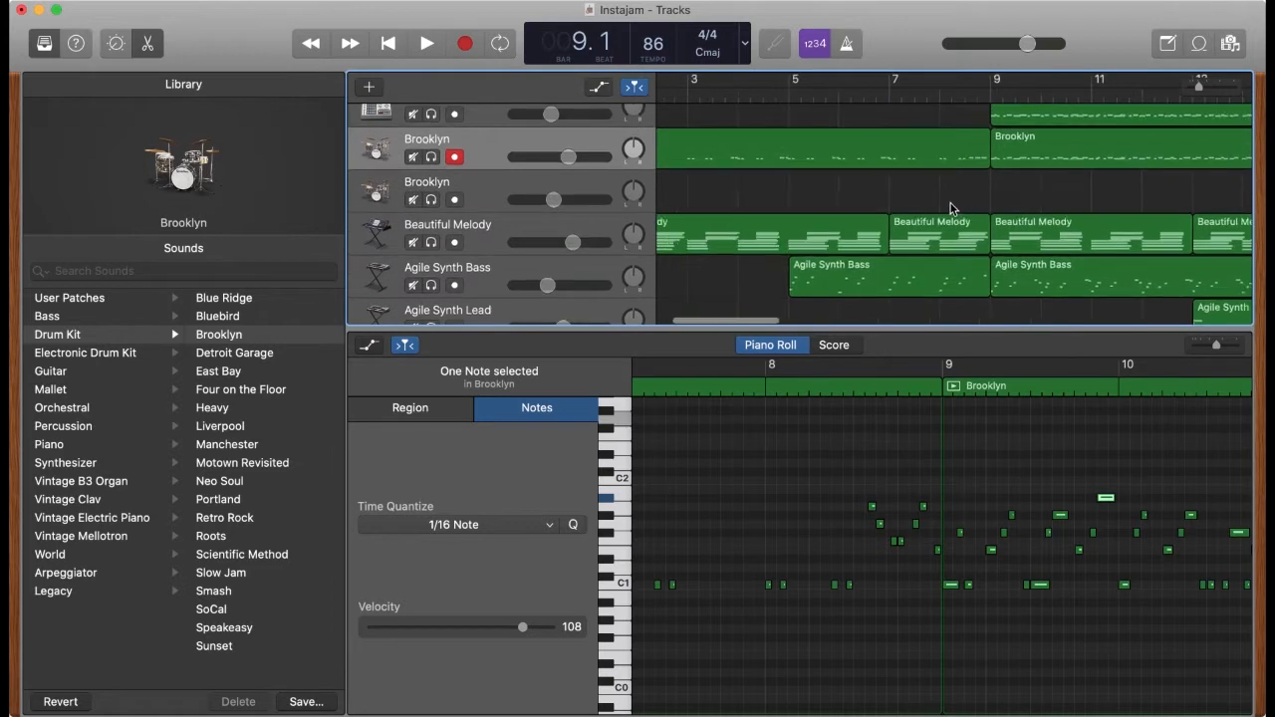
pyautogui.hscroll(-7, 951, 203)
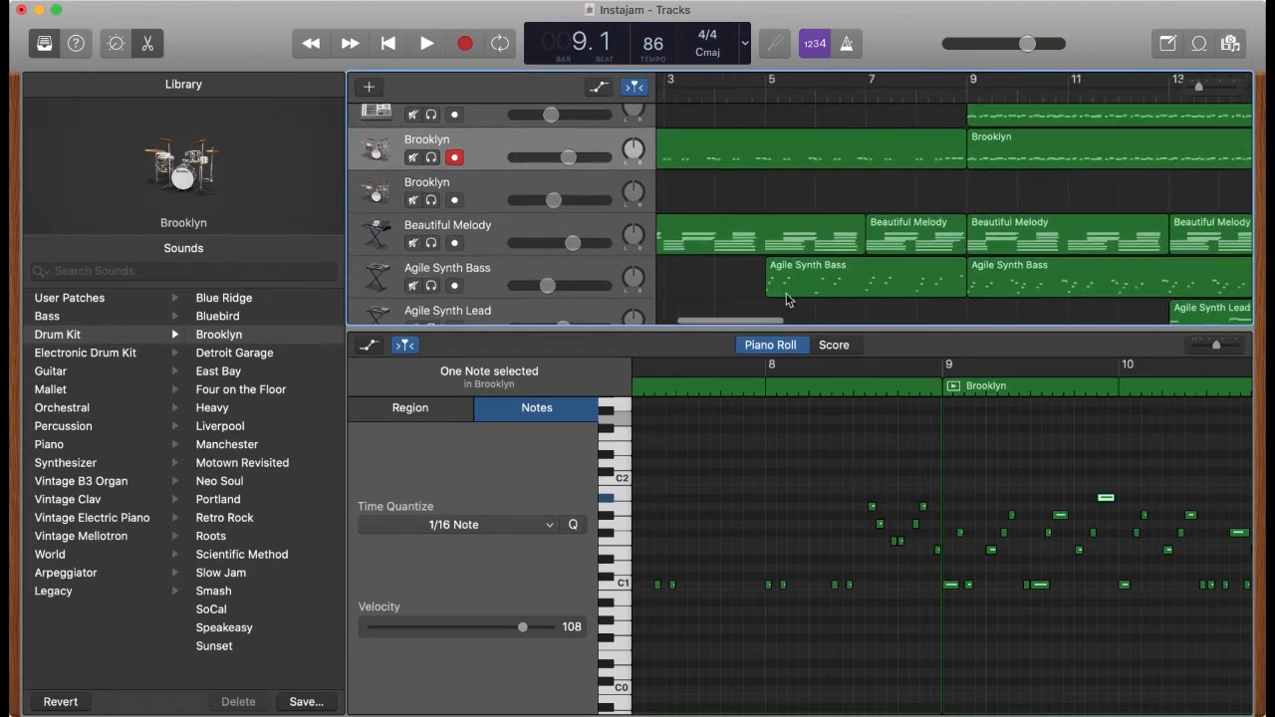
# Show the Agile Synth Bass notes in the Piano Roll and listen to the bass entry from just before bar 5
pyautogui.click(558, 275)
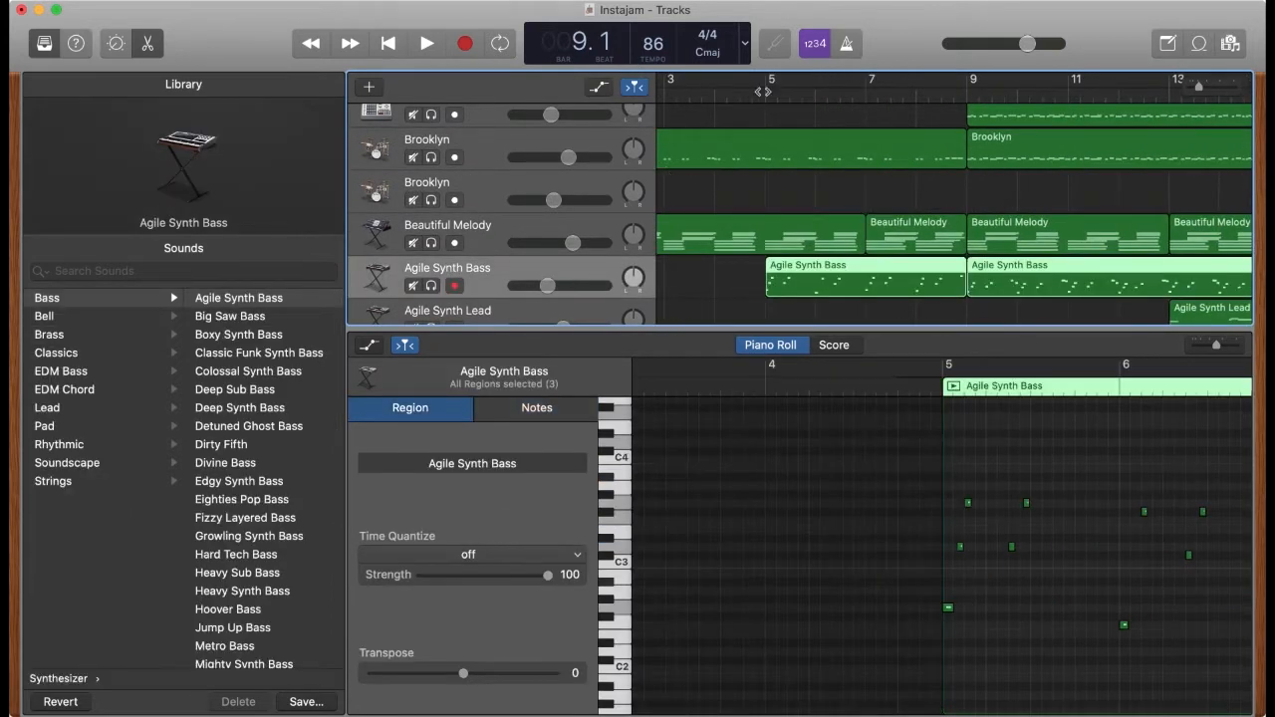
pyautogui.click(765, 93)
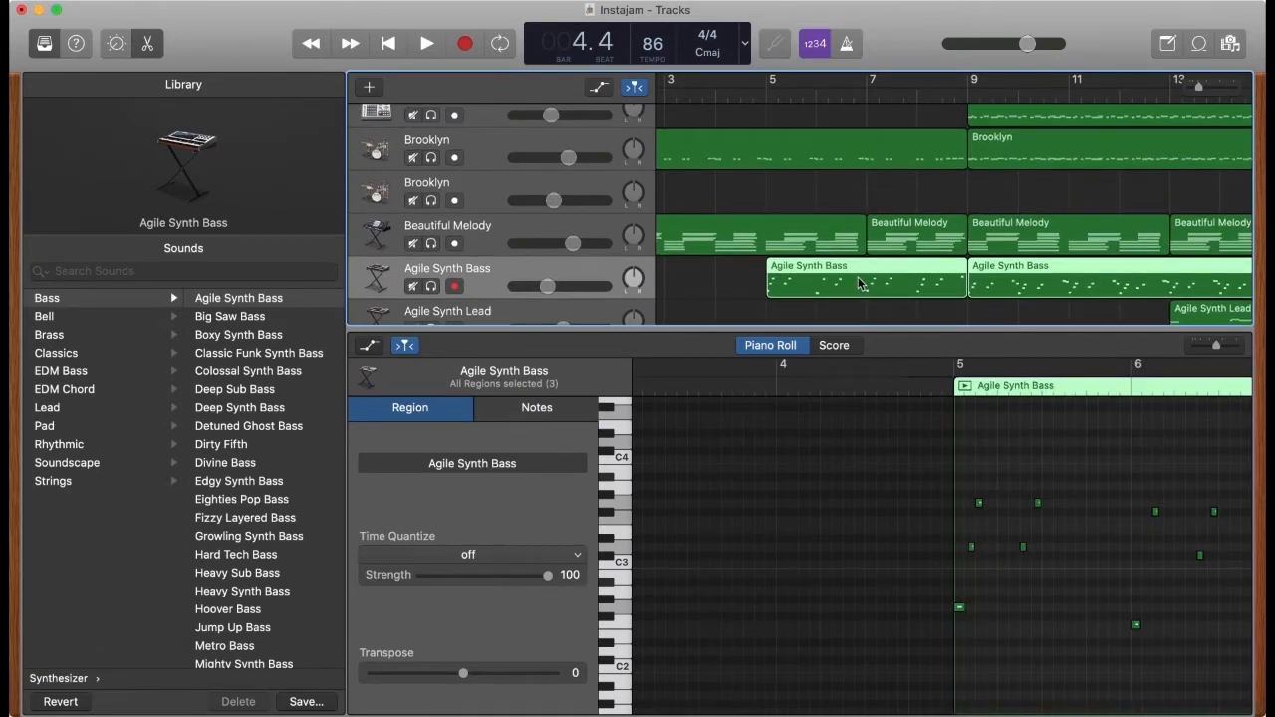
pyautogui.press('e')
pyautogui.press('e')
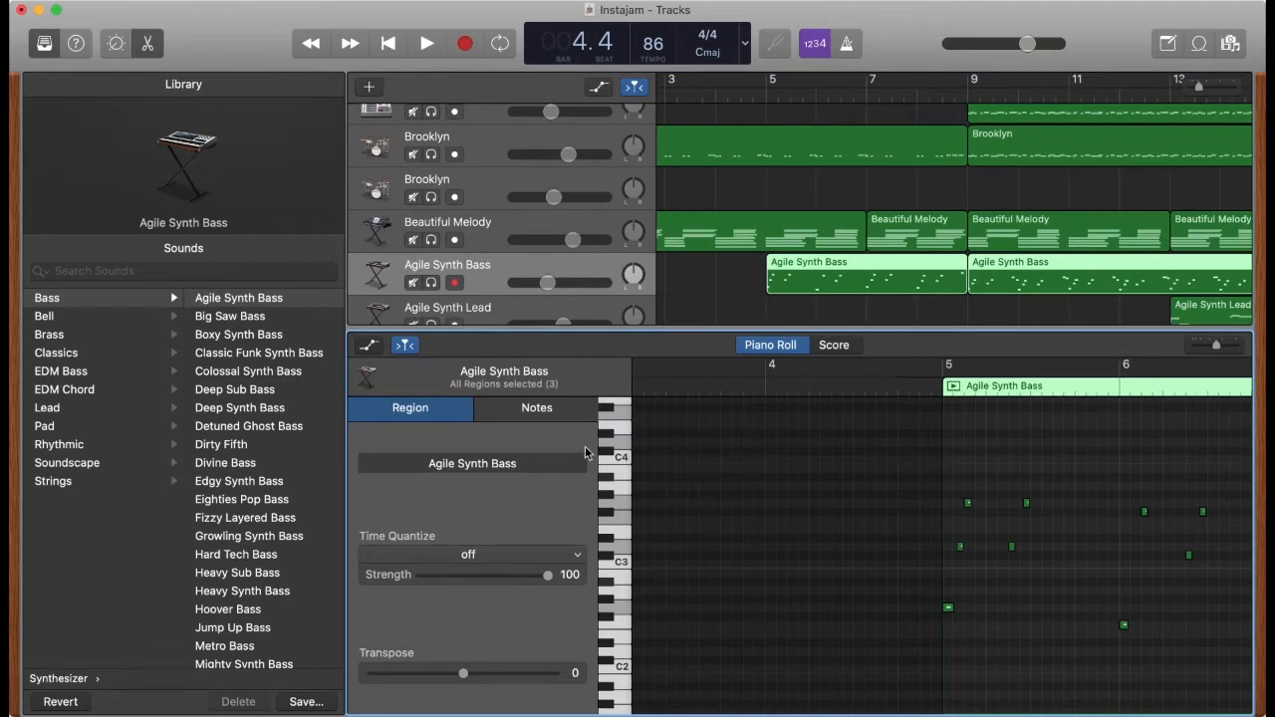
pyautogui.scroll(3, 593, 453)
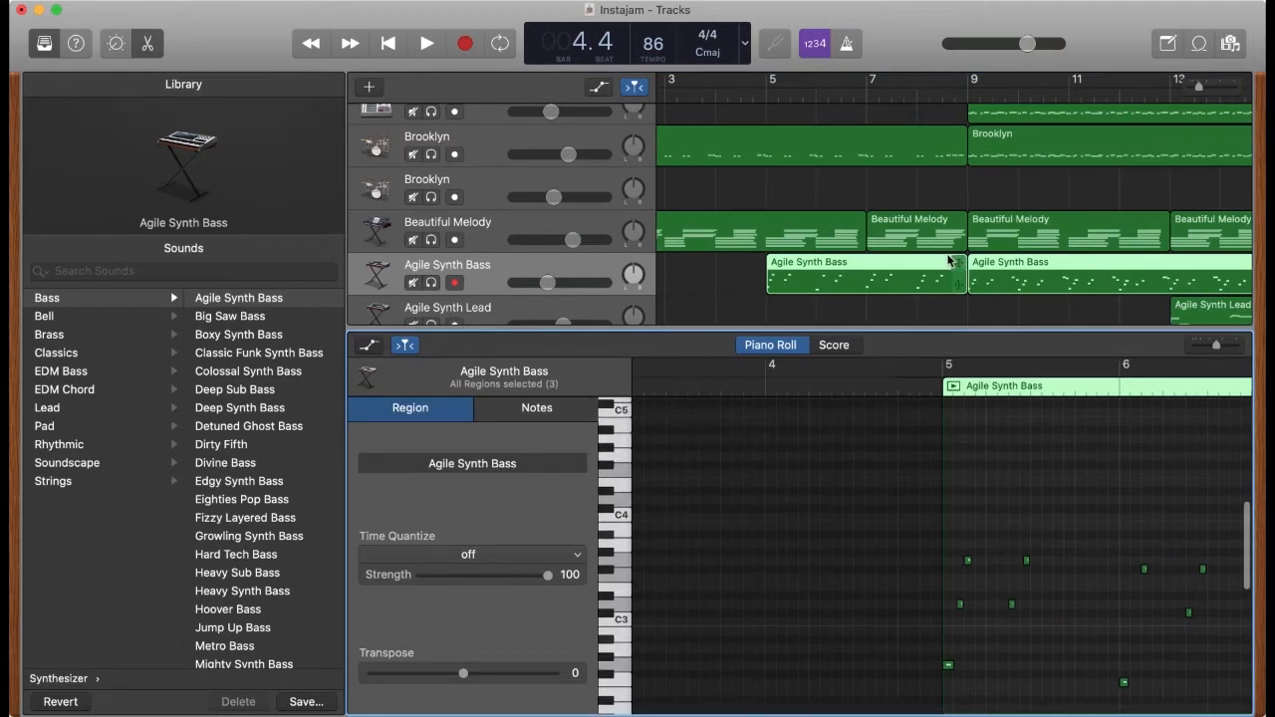
pyautogui.press('space')
pyautogui.hscroll(-3, 957, 255)
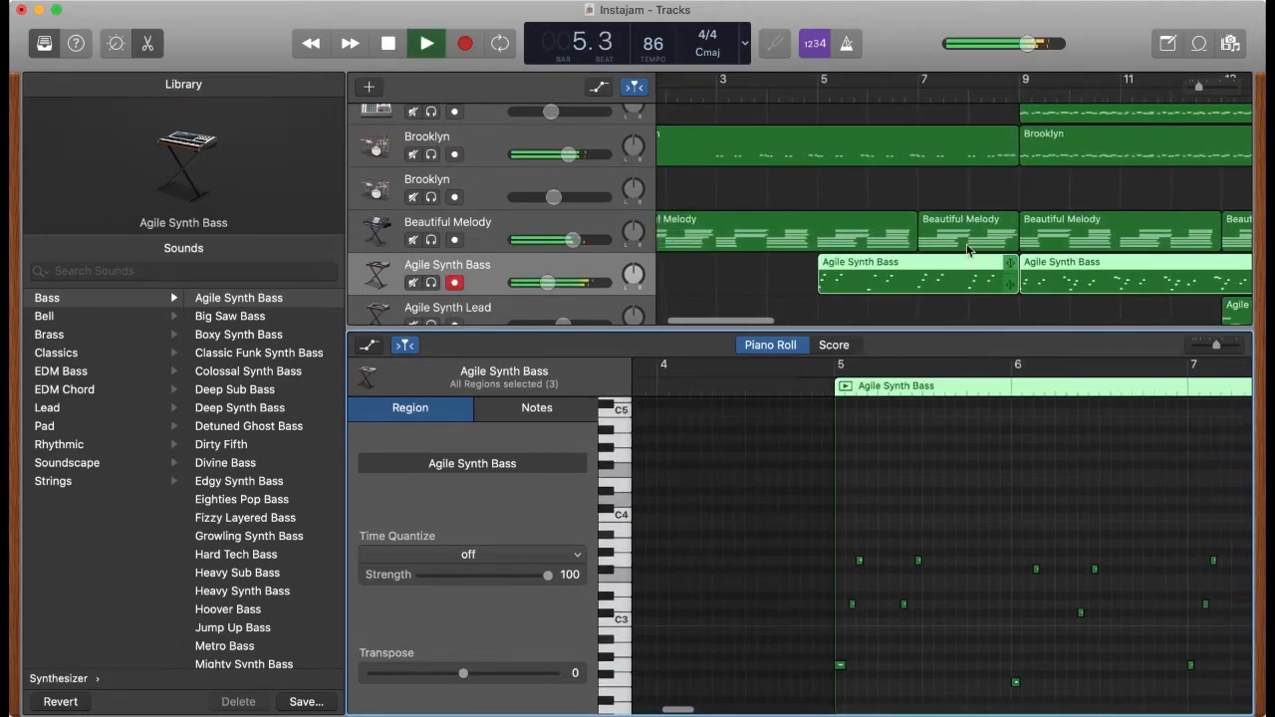
pyautogui.hscroll(-3, 969, 249)
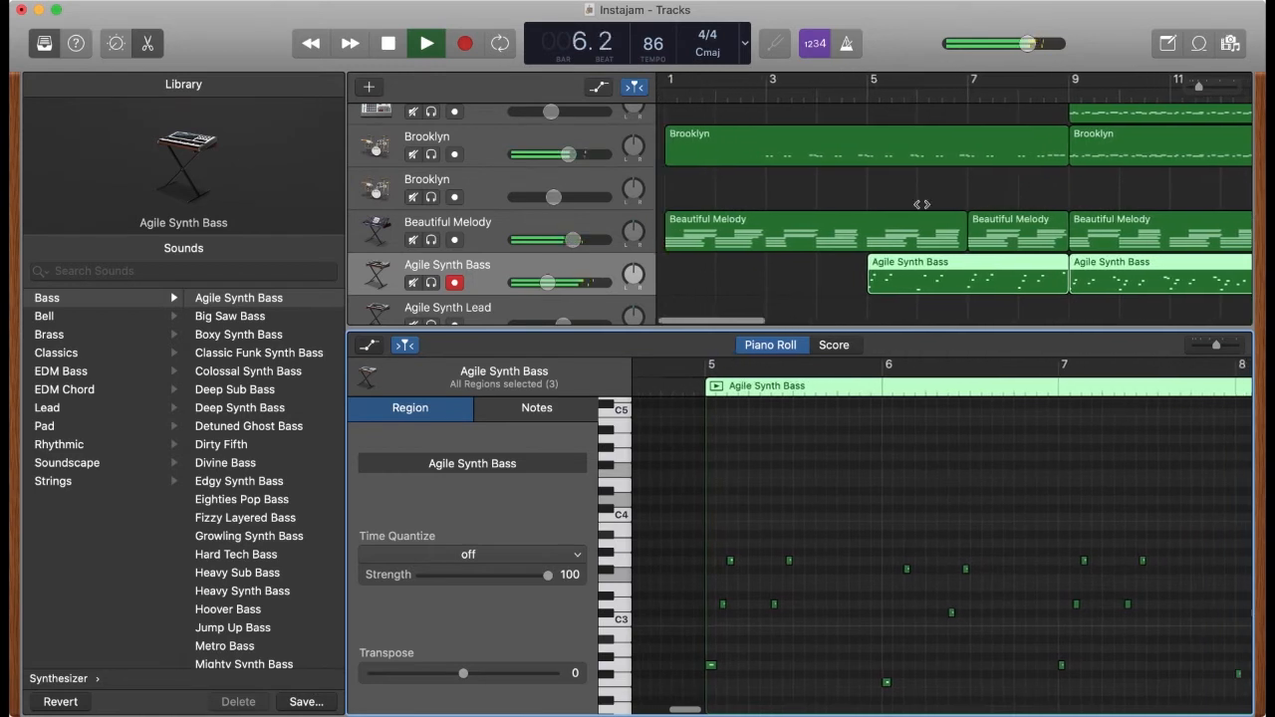
pyautogui.press('space')
# Listen to the transition into bar 9, starting playback at 8.3, and clear the region selection
pyautogui.hscroll(3, 996, 209)
pyautogui.scroll(1, 1056, 215)
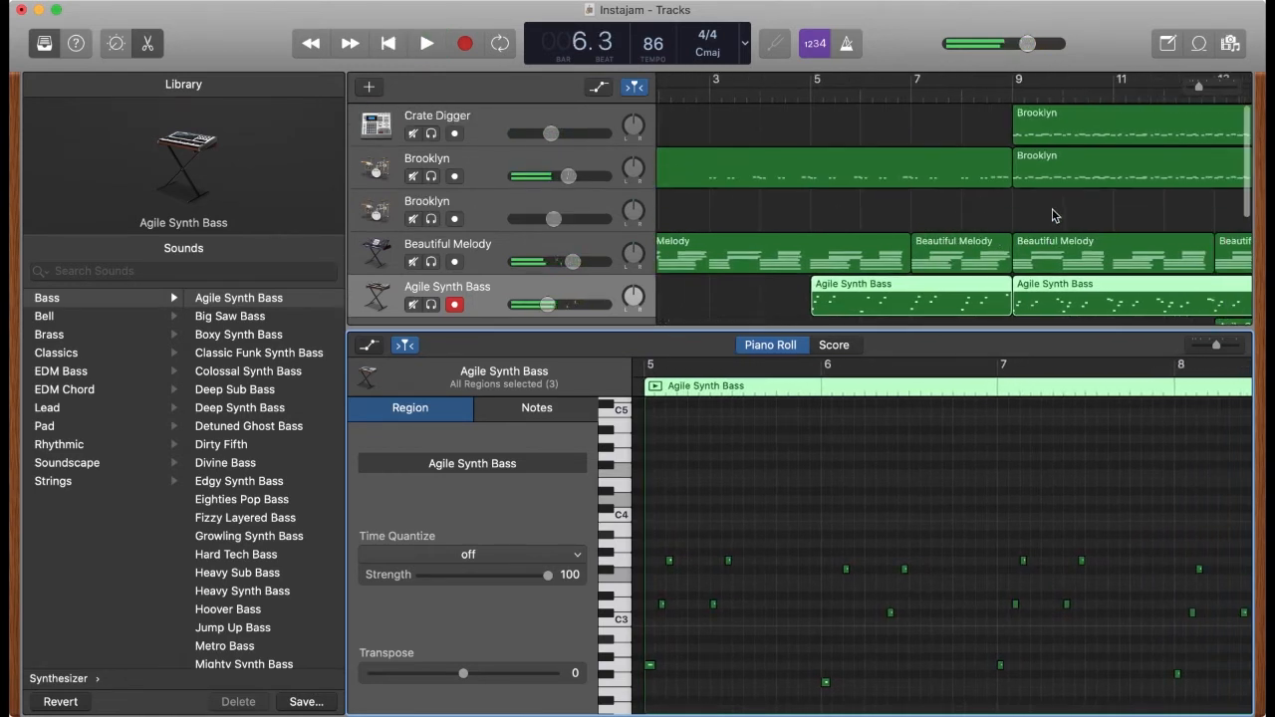
pyautogui.hscroll(5, 1082, 214)
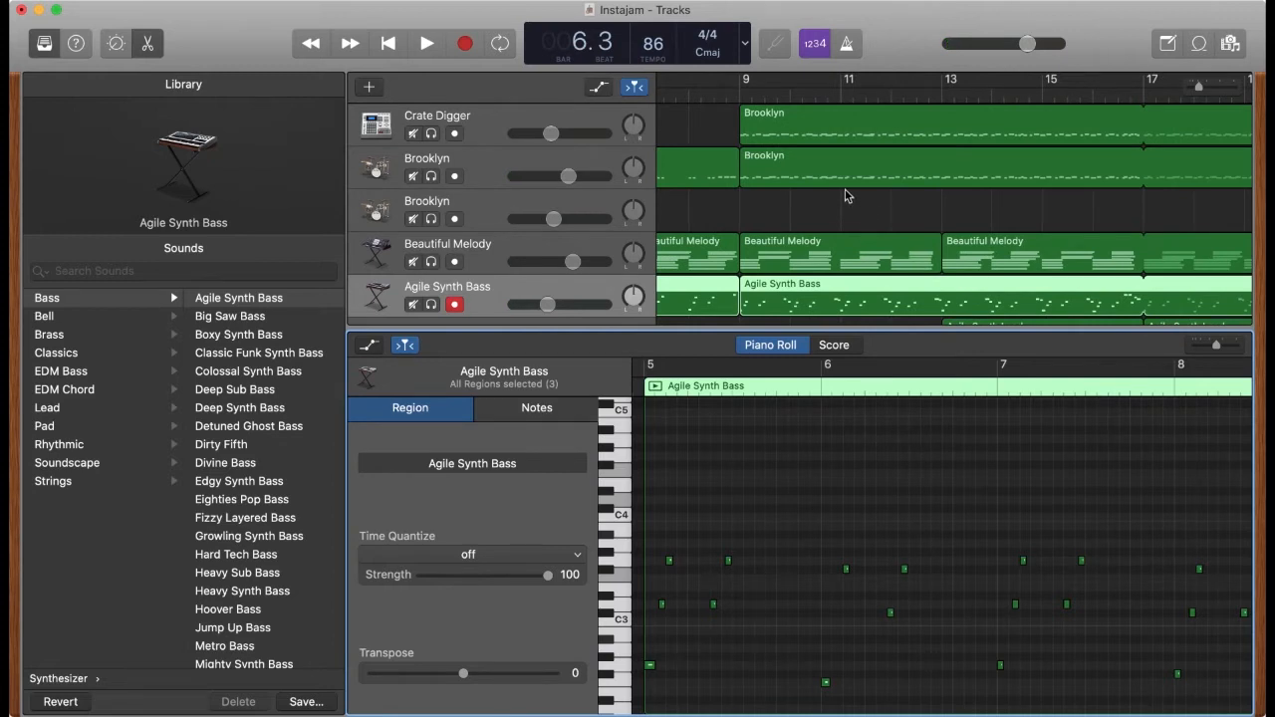
pyautogui.click(717, 99)
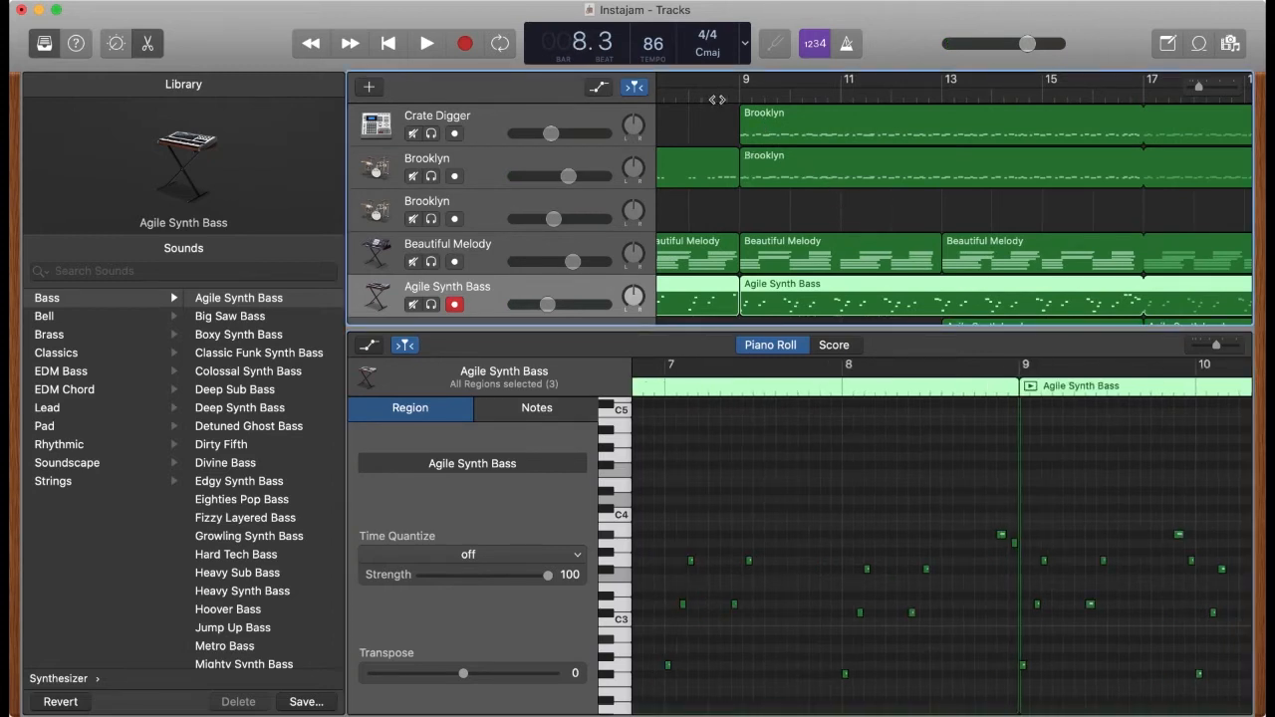
pyautogui.press('space')
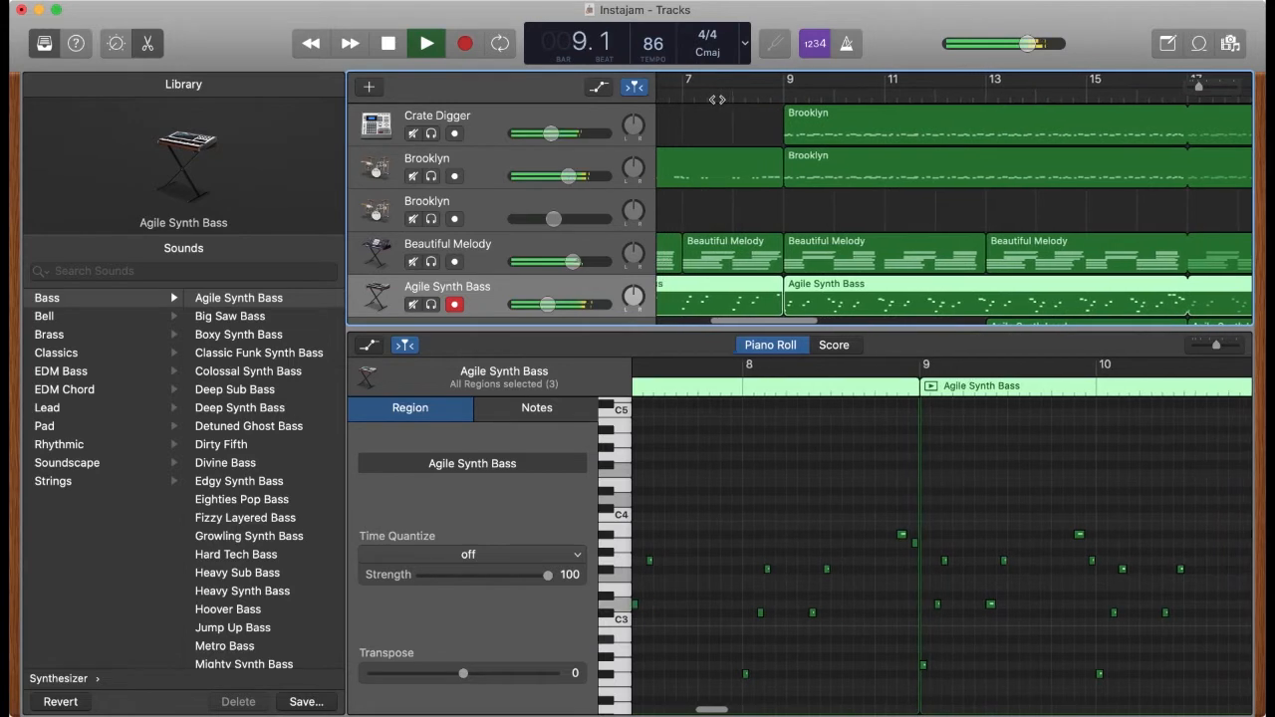
pyautogui.press('space')
pyautogui.click(930, 222)
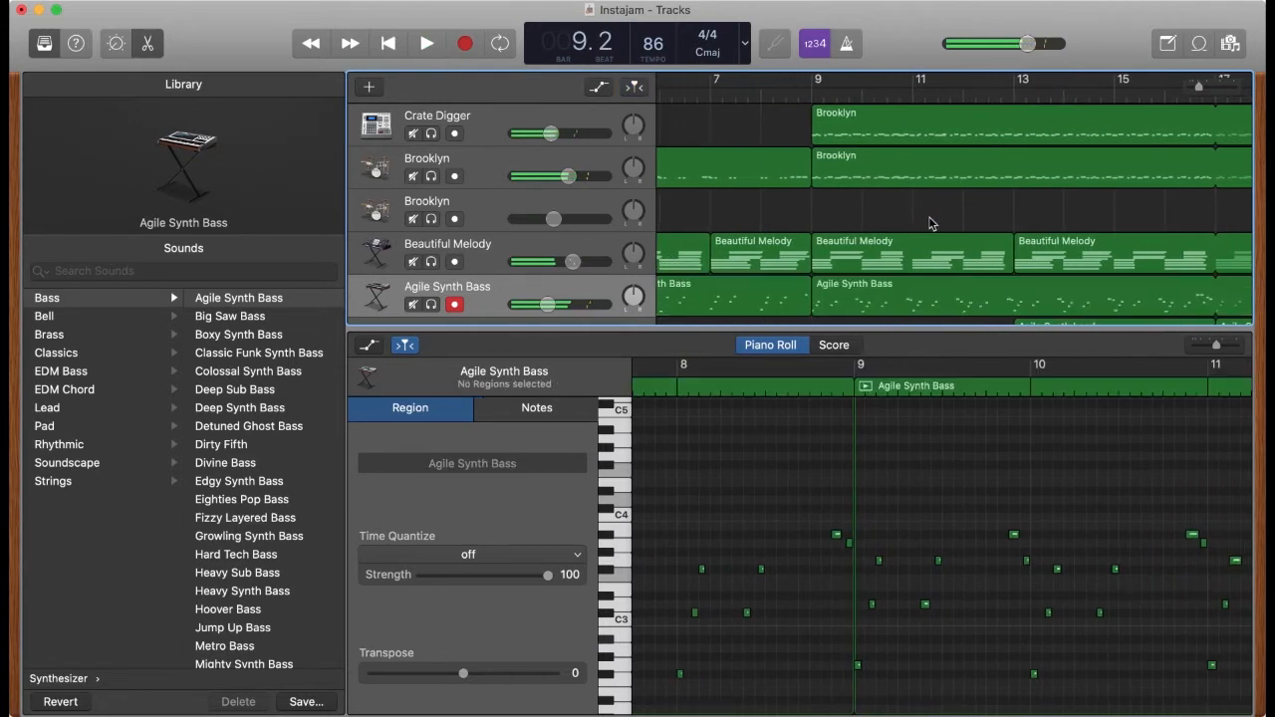
# Open the upper Brooklyn drum region starting at bar 9 in the Piano Roll and follow its notes during playback
pyautogui.click(889, 169)
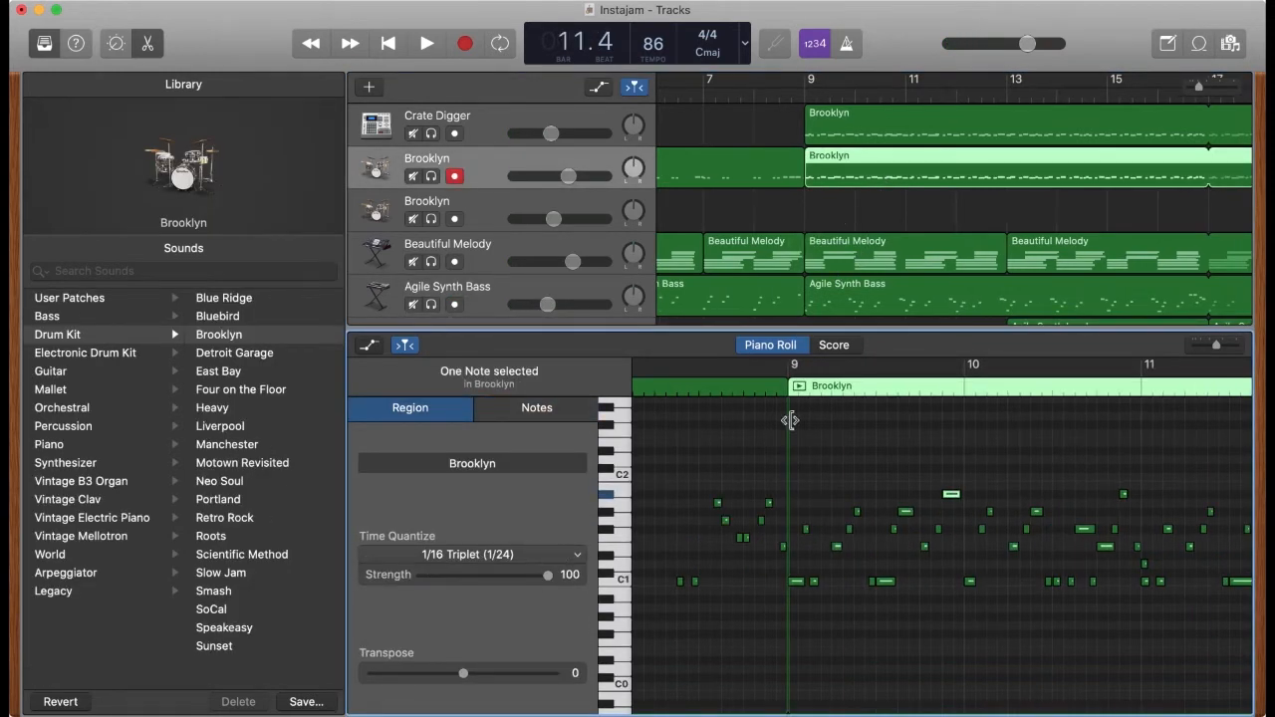
pyautogui.press('space')
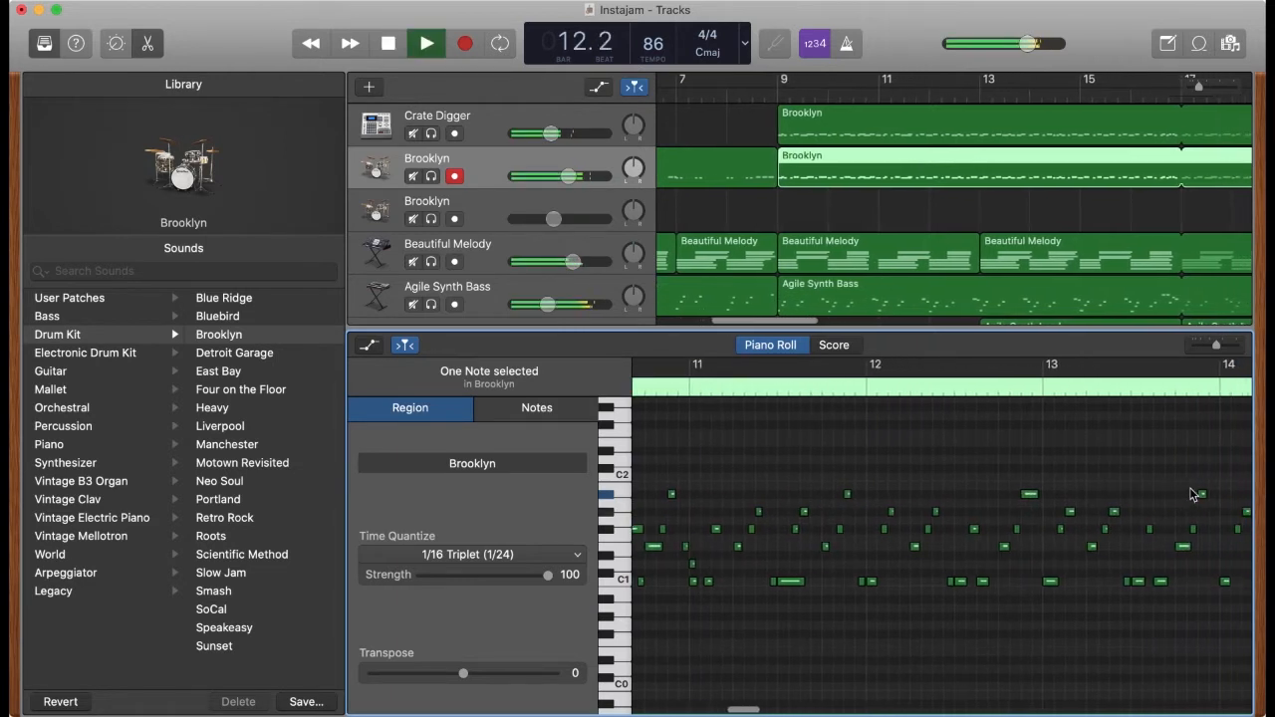
pyautogui.scroll(-2, 1060, 146)
pyautogui.scroll(-2, 1061, 143)
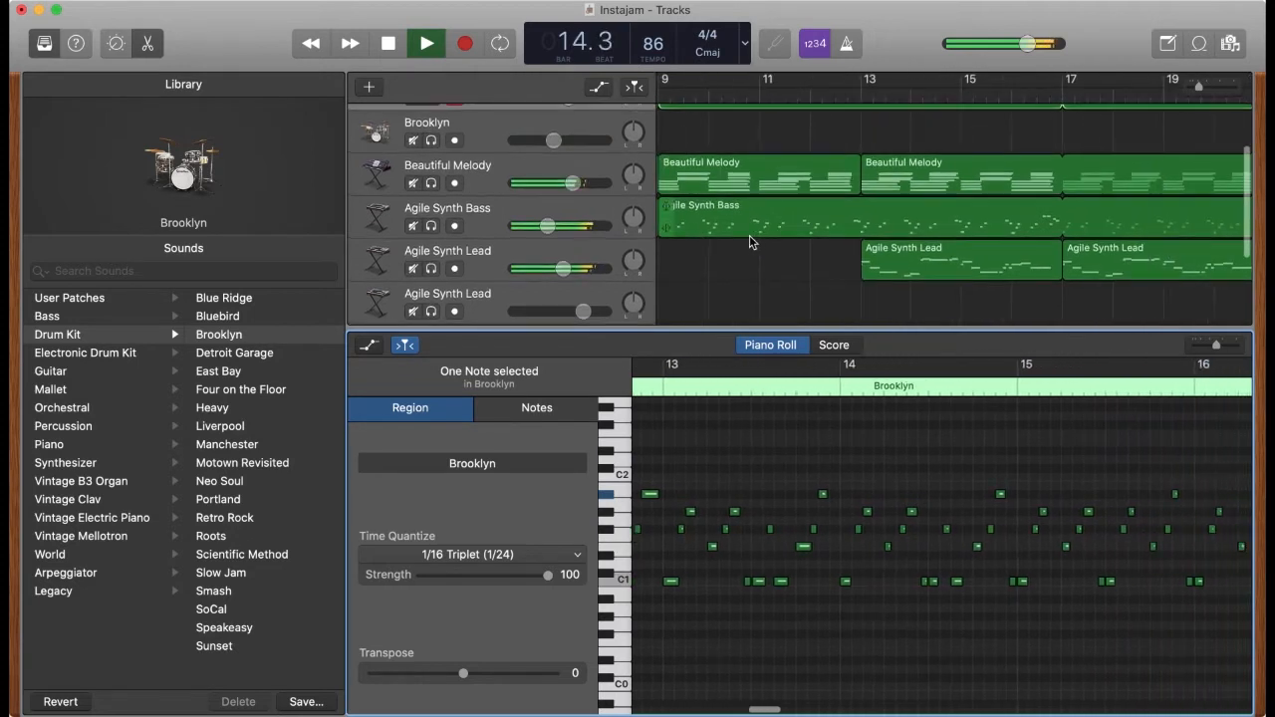
pyautogui.scroll(2, 788, 279)
pyautogui.scroll(-1, 786, 263)
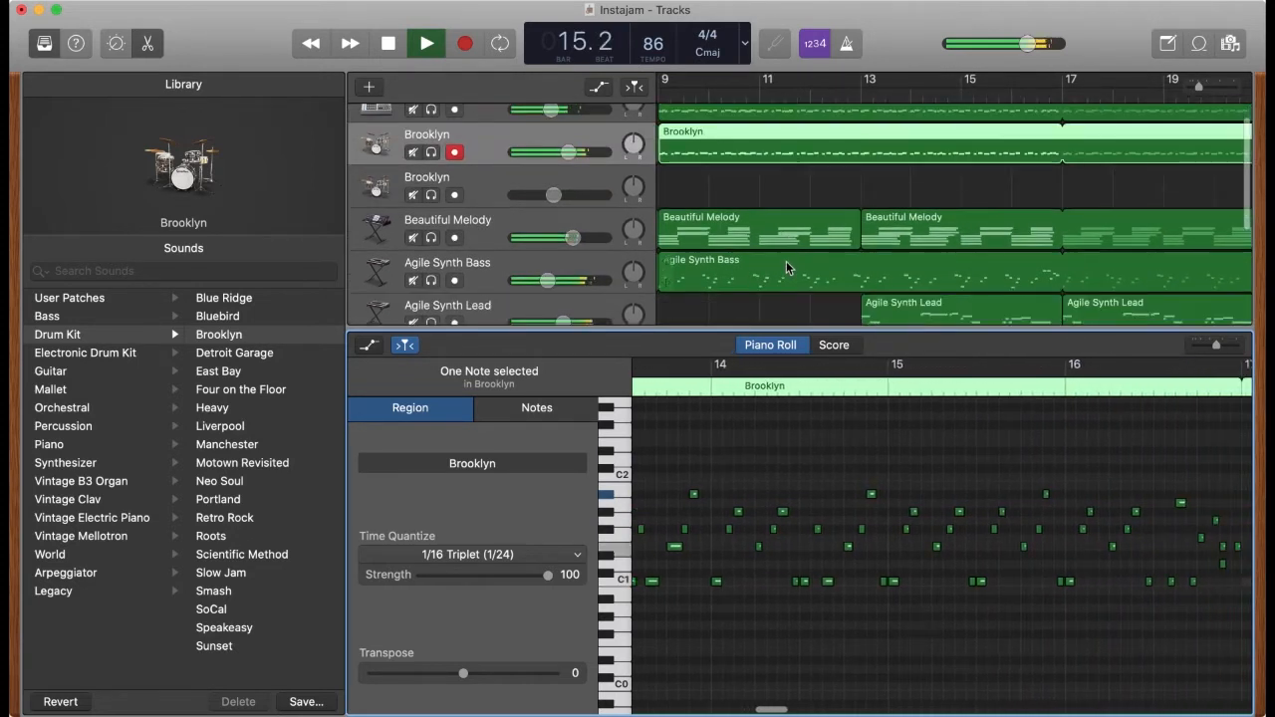
pyautogui.press('space')
# Place the playhead at bar 13 and show the upper Agile Synth Lead track's notes in the Piano Roll
pyautogui.scroll(-1, 807, 261)
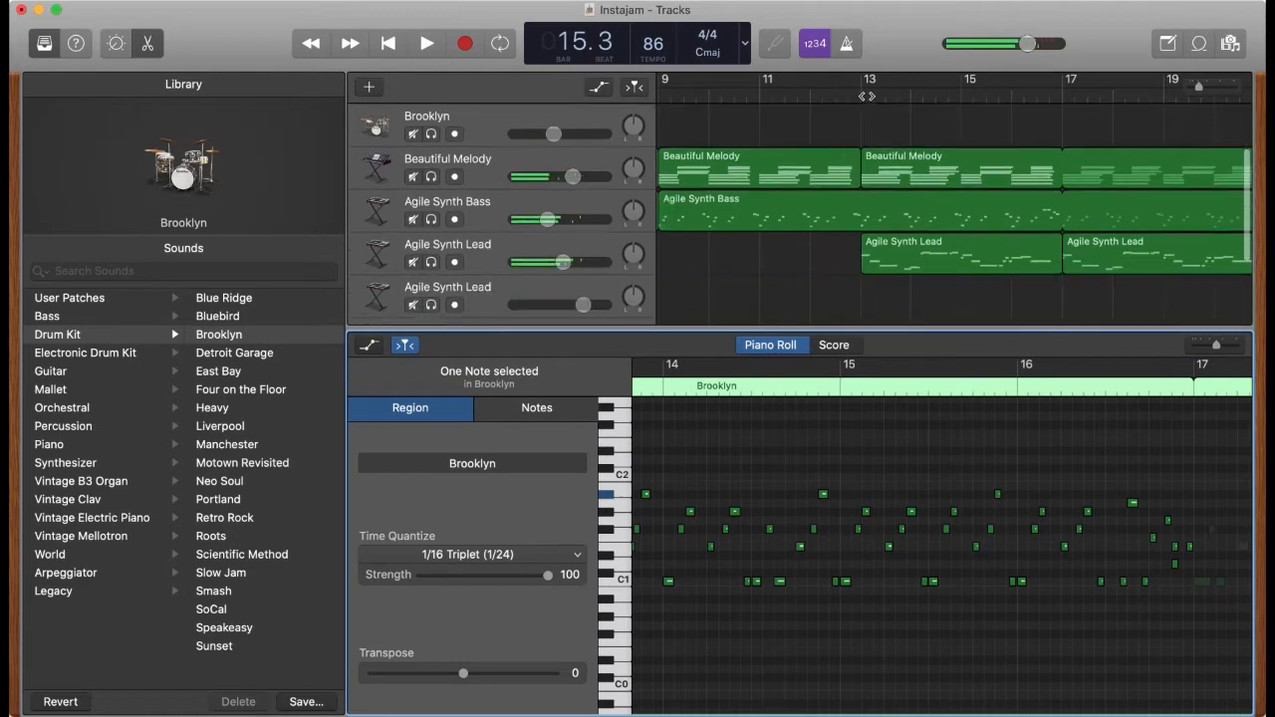
pyautogui.click(861, 96)
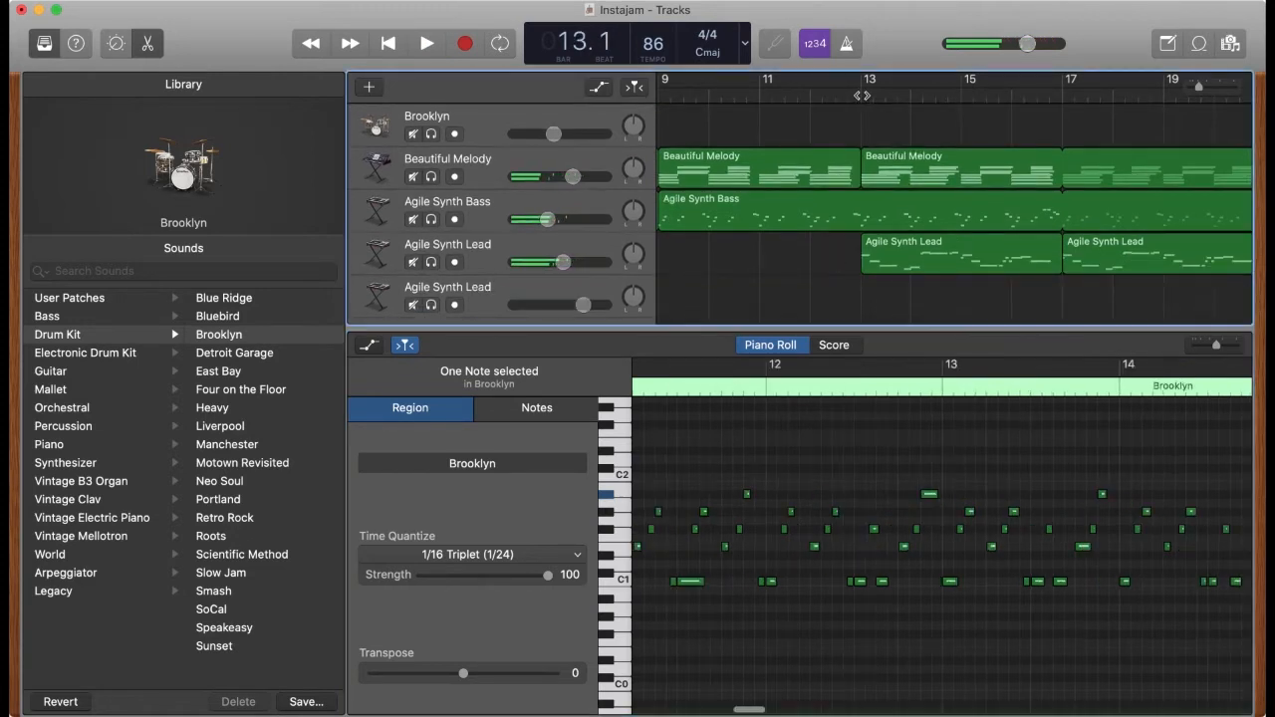
pyautogui.click(481, 264)
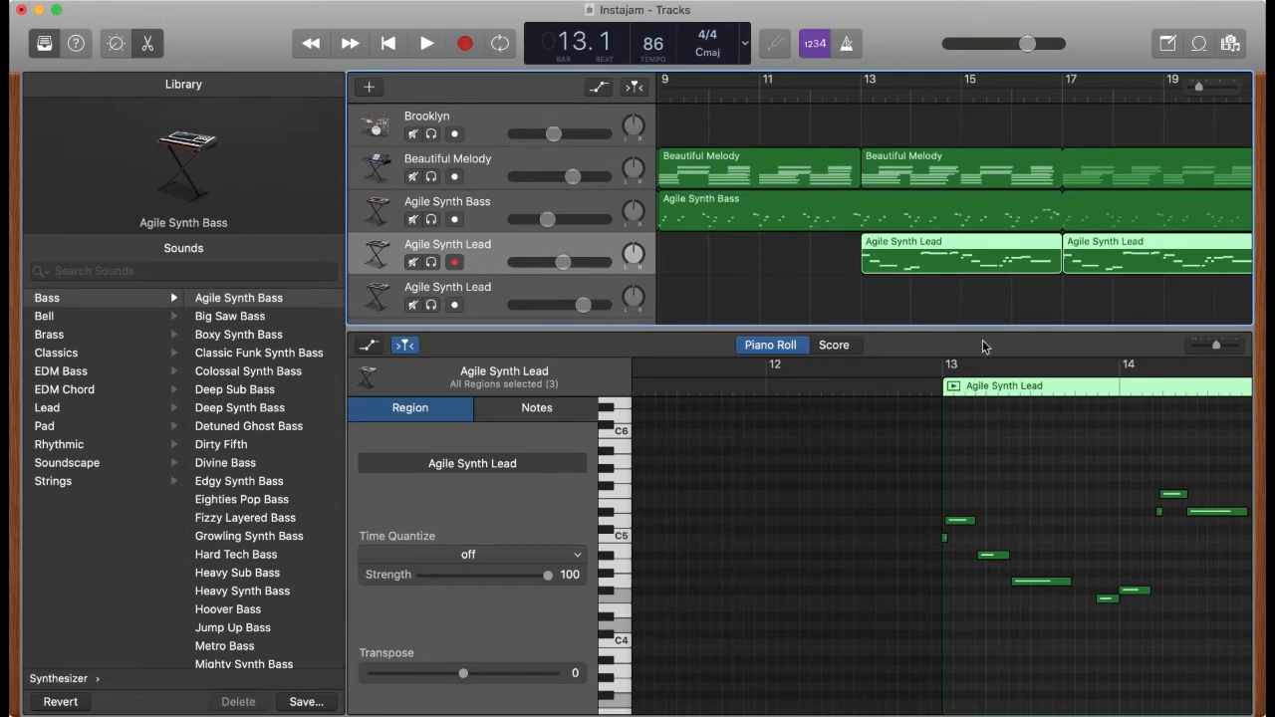
# Compare the Agile Synth Bass and upper Agile Synth Lead parts by playing each one soloed in turn
pyautogui.click(500, 208)
pyautogui.click(431, 219)
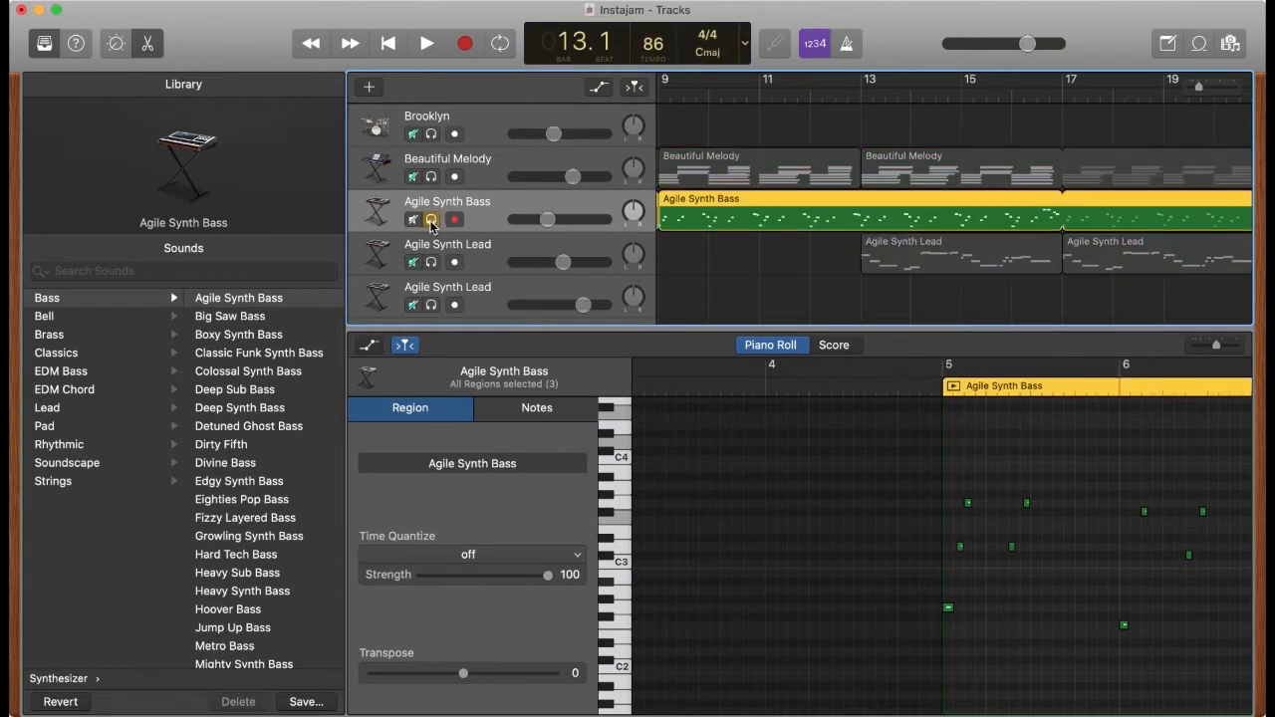
pyautogui.press('space')
pyautogui.press('space')
pyautogui.click(430, 219)
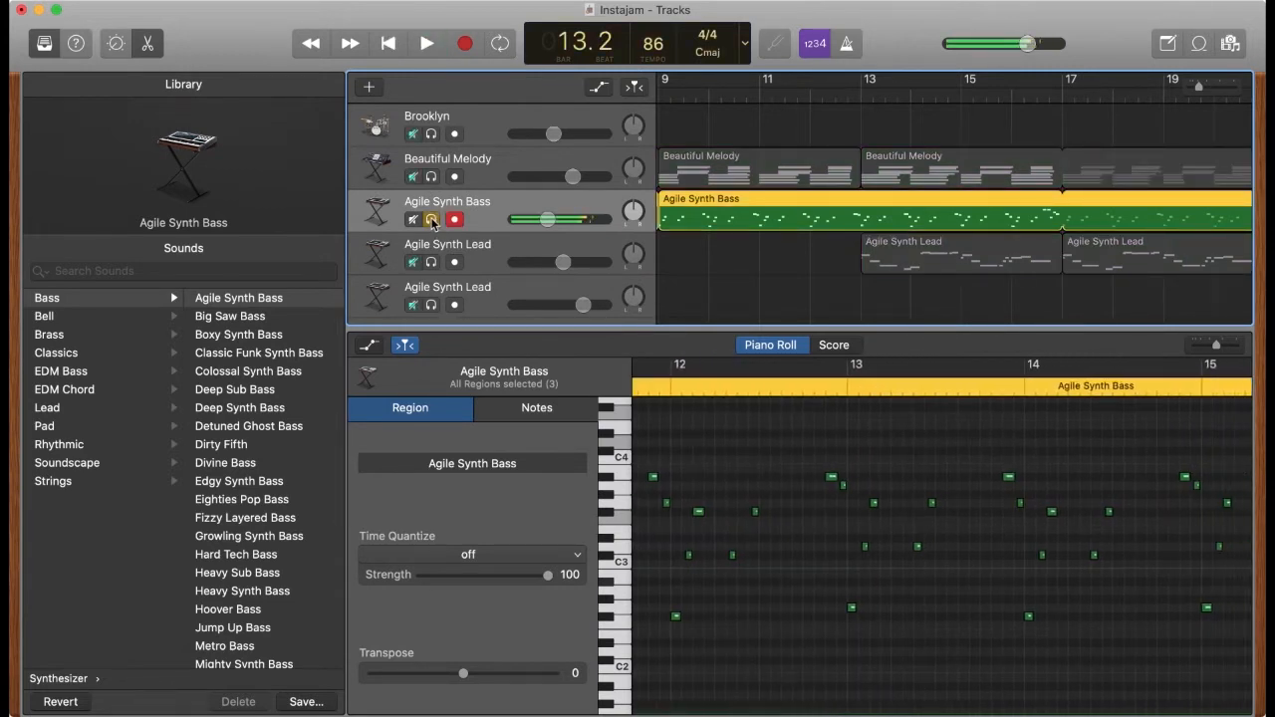
pyautogui.click(431, 262)
pyautogui.press('space')
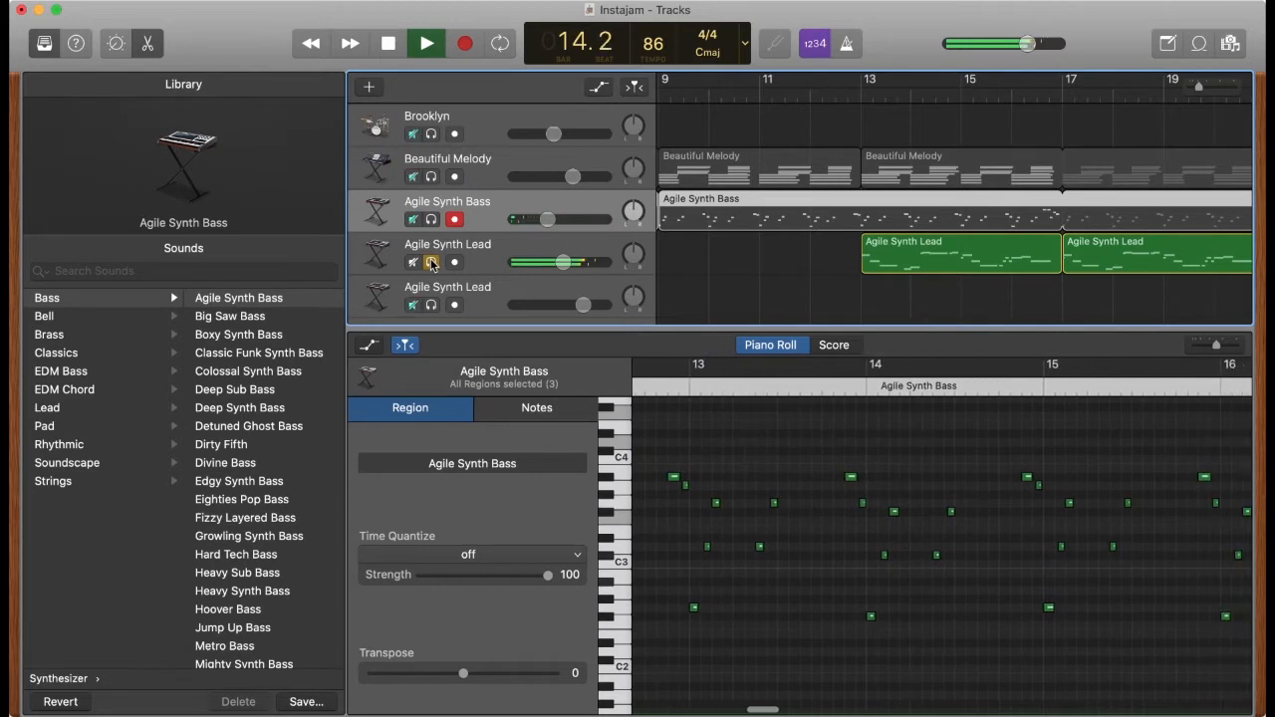
pyautogui.press('space')
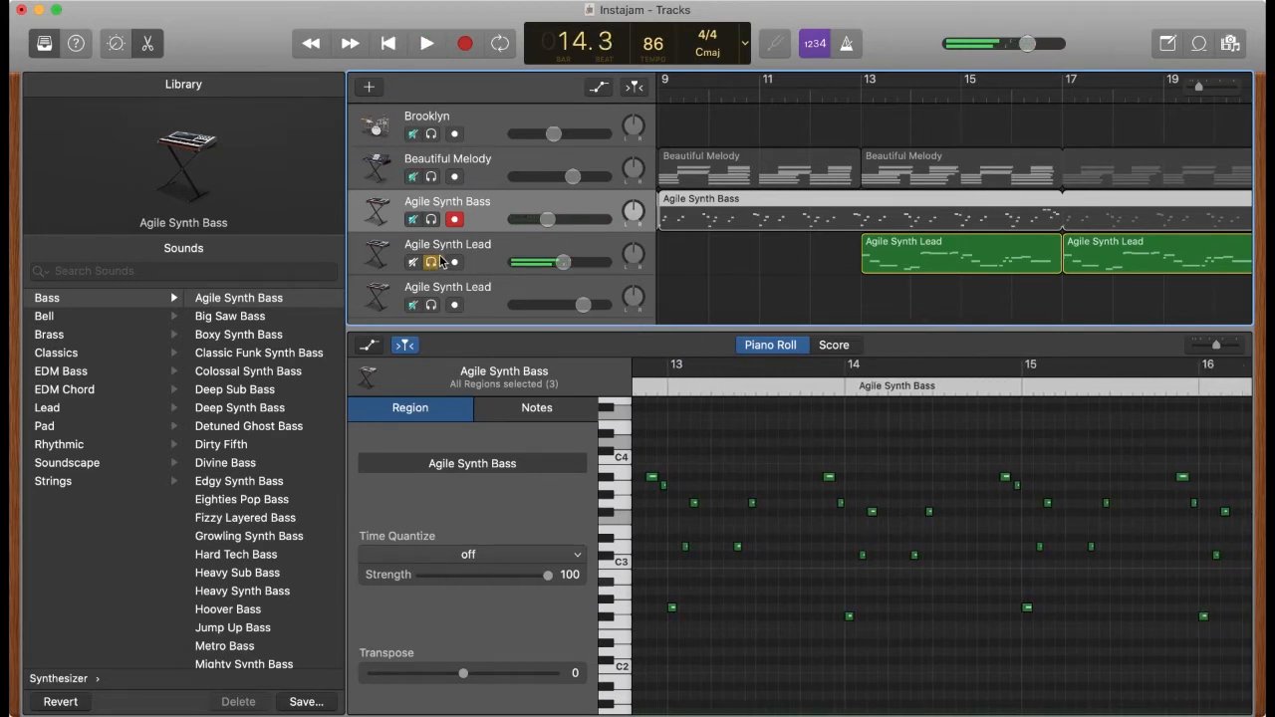
# Replay the soloed upper Agile Synth Lead from bar 13 with its notes in the Piano Roll, and clear the solo
pyautogui.click(855, 97)
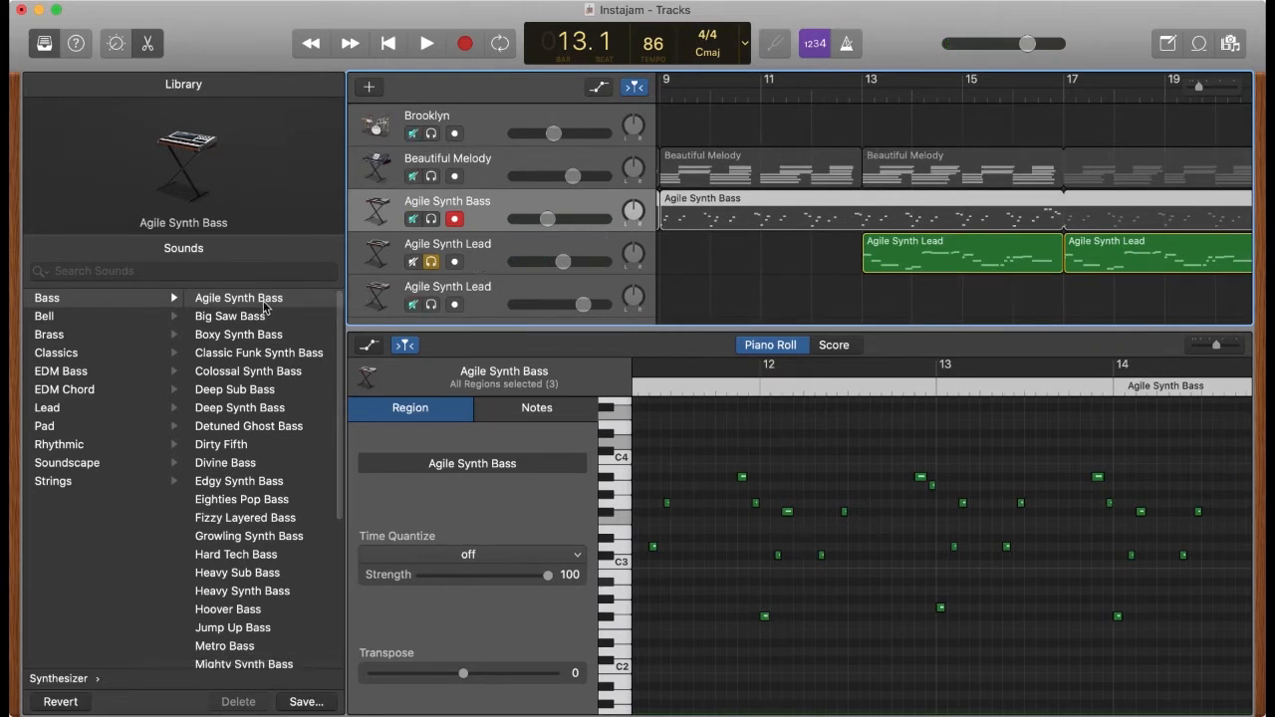
pyautogui.click(499, 251)
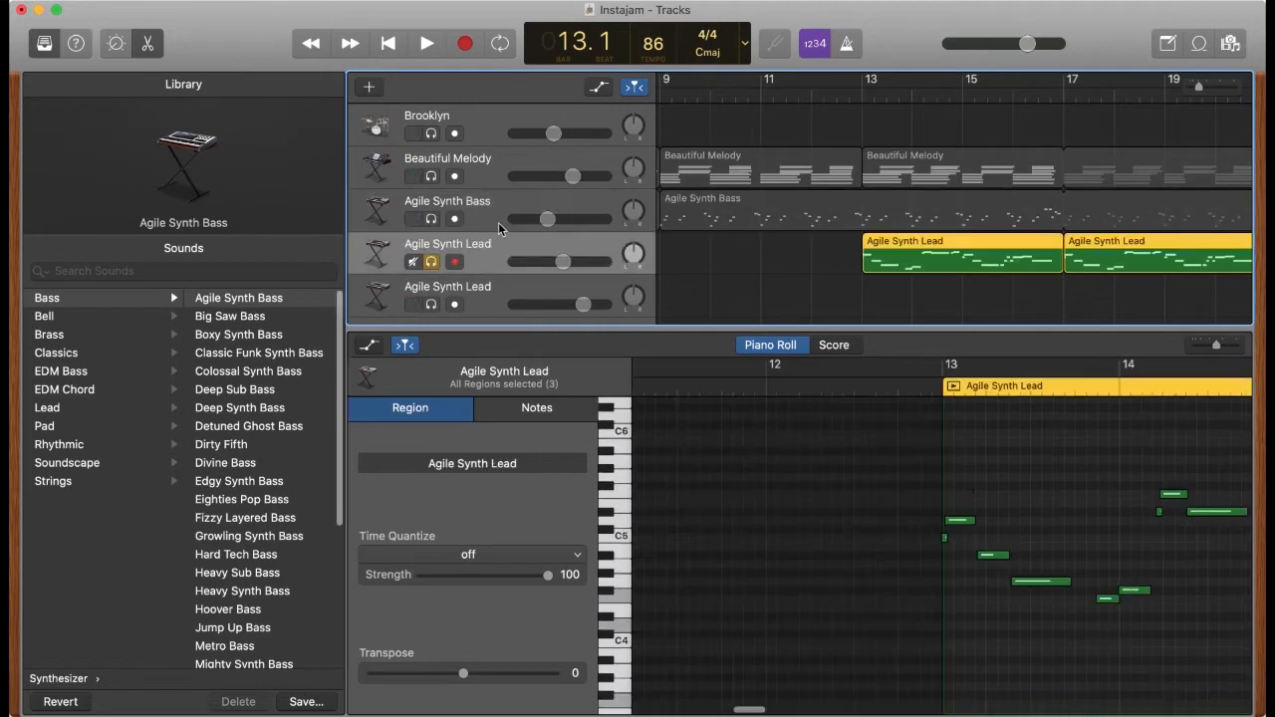
pyautogui.click(491, 220)
pyautogui.press('space')
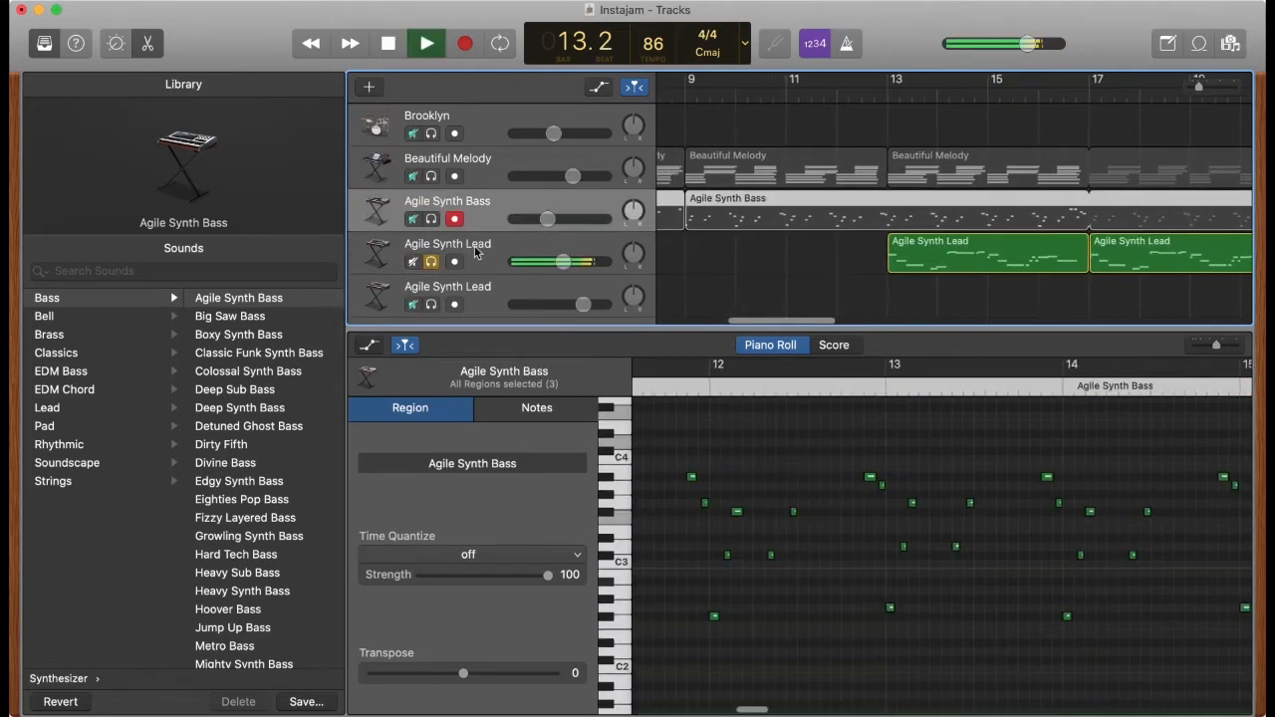
pyautogui.click(474, 245)
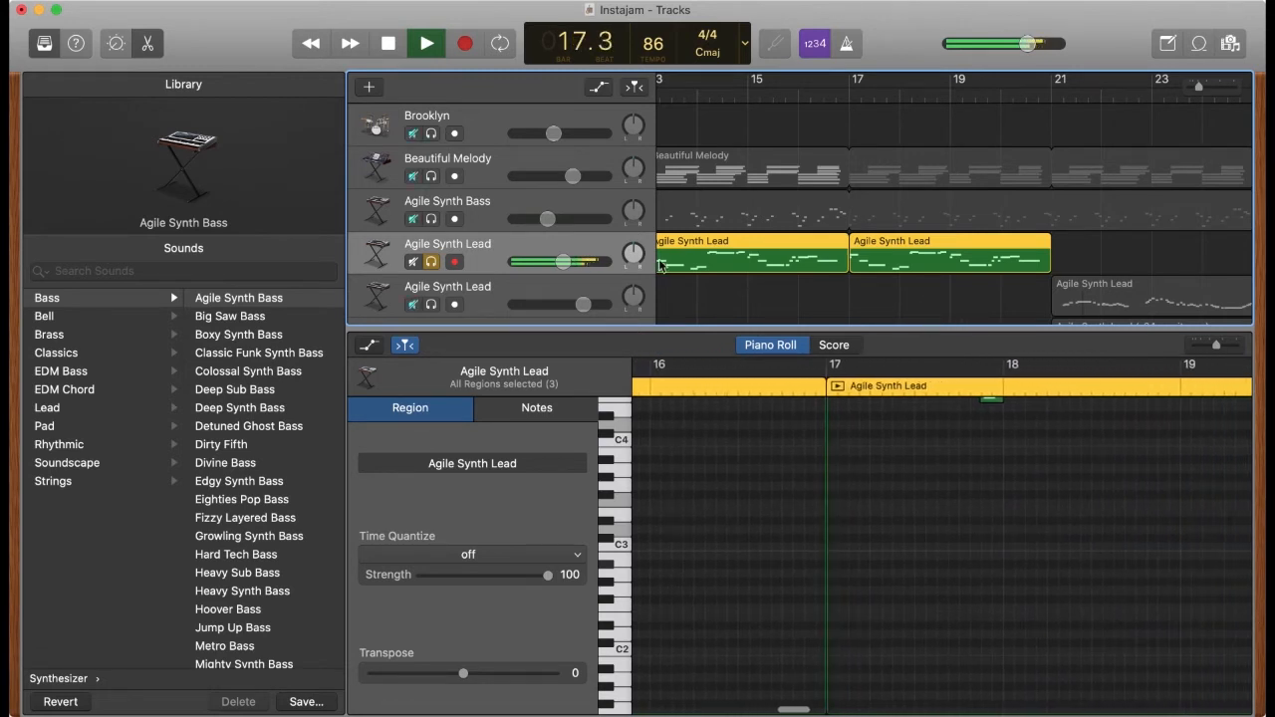
pyautogui.click(432, 262)
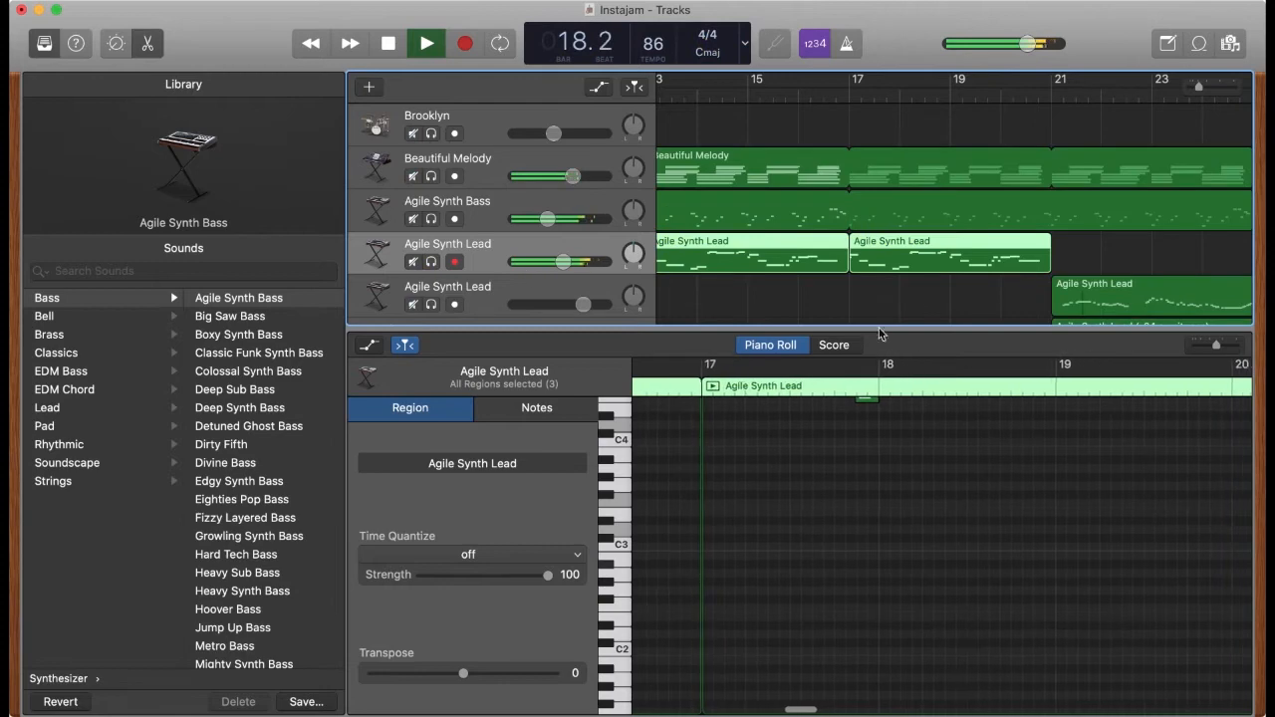
# Review the upper Agile Synth Lead notes during playback, show them as a score, and stop playback
pyautogui.scroll(-3, 794, 304)
pyautogui.scroll(5, 909, 470)
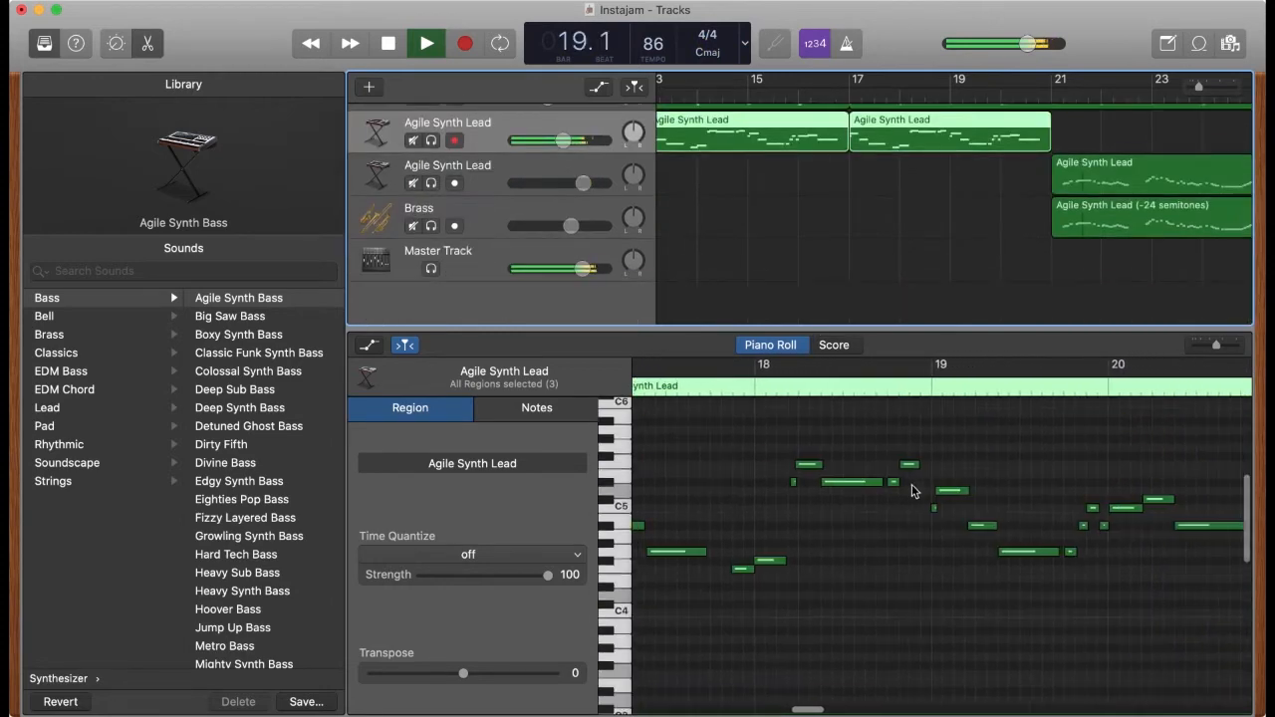
pyautogui.click(832, 342)
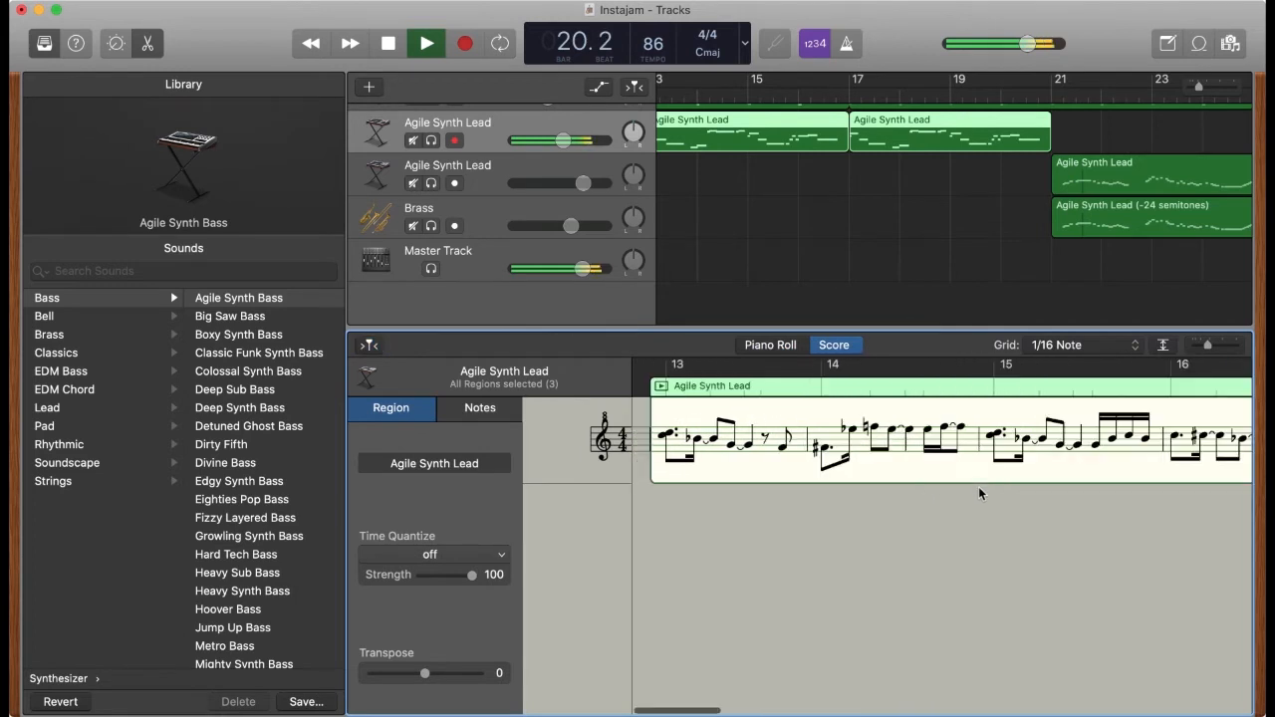
pyautogui.press('space')
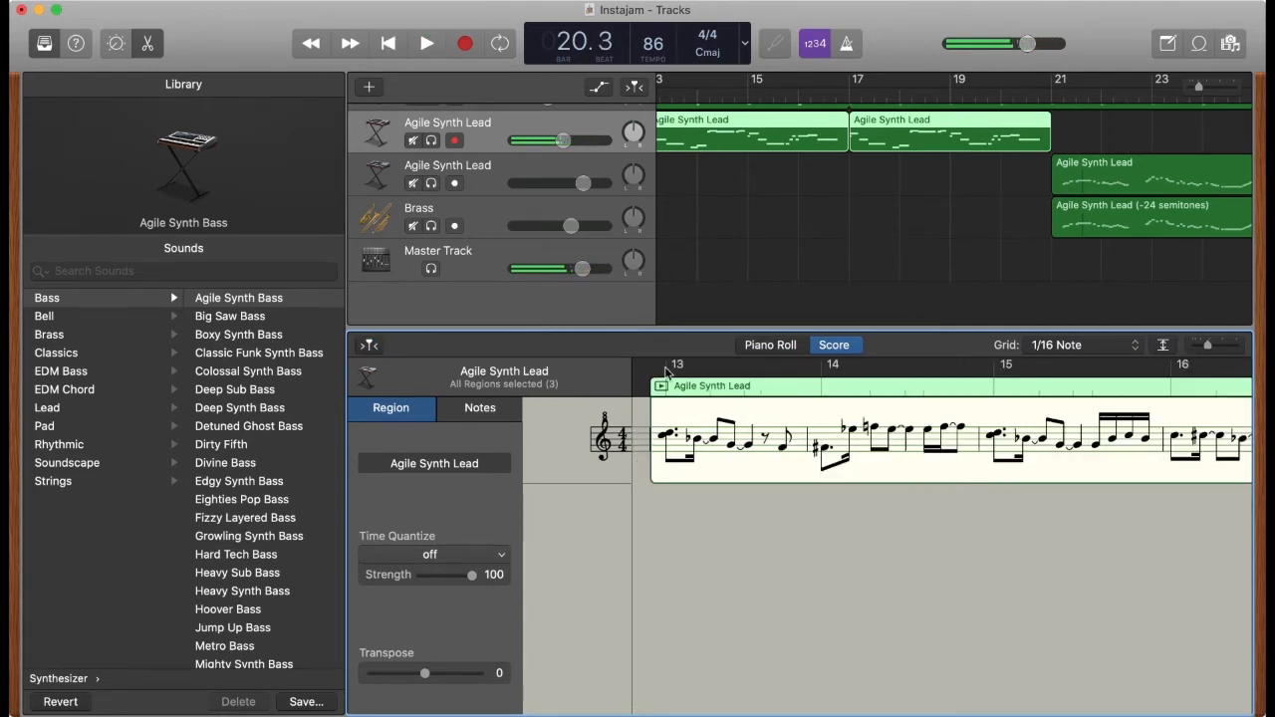
# Play the full mix from 12.3 through the upper Agile Synth Lead's entry while reviewing the other tracks, and stop playback
pyautogui.hscroll(-3, 725, 191)
pyautogui.click(766, 89)
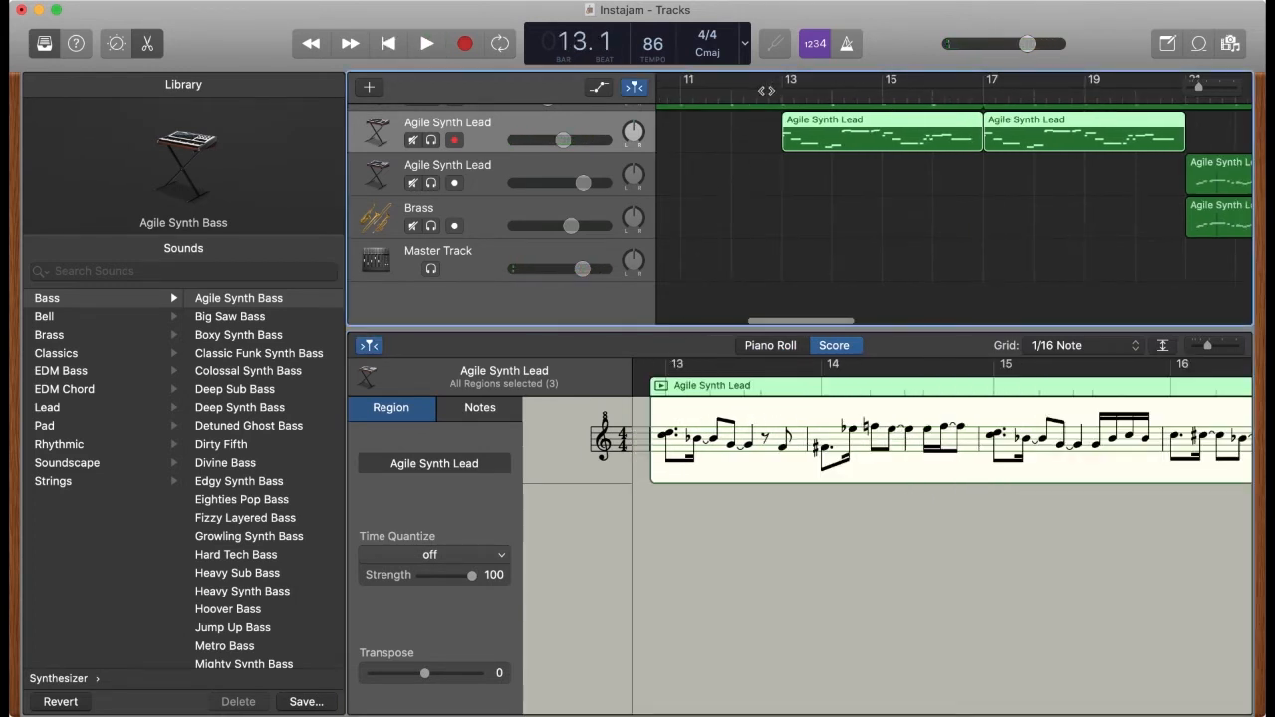
pyautogui.moveTo(767, 90); pyautogui.dragTo(760, 91)
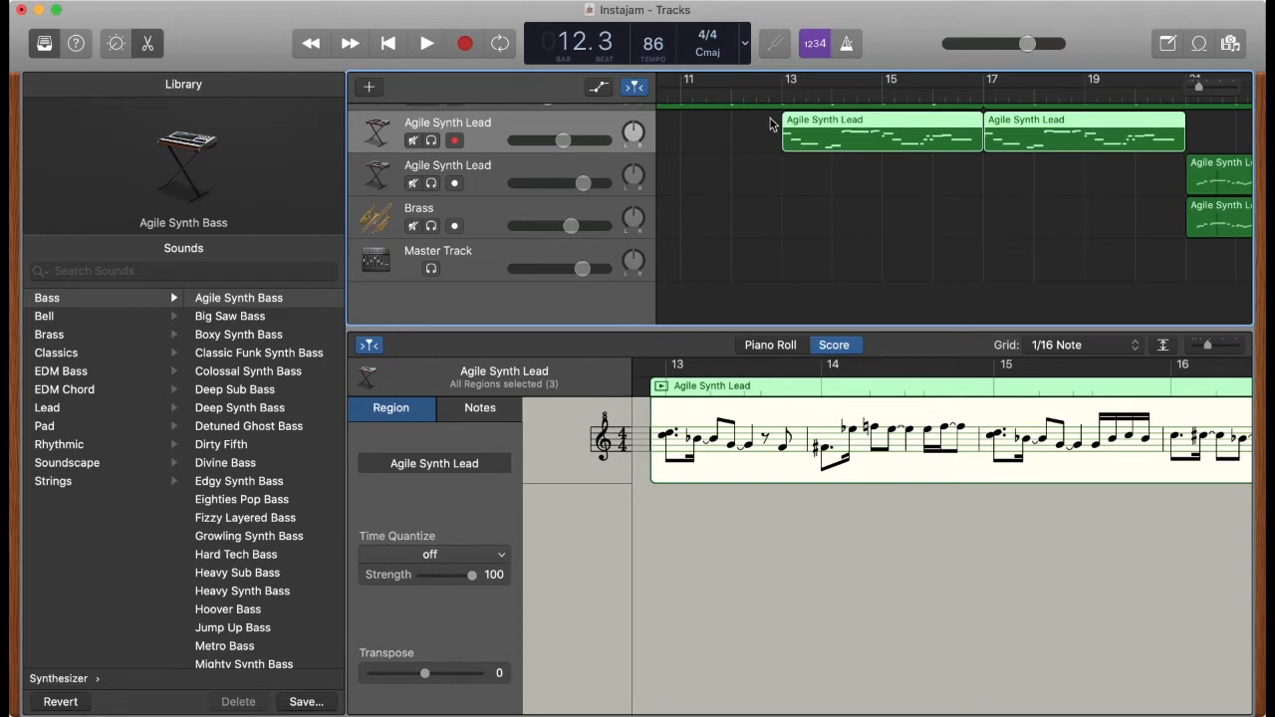
pyautogui.press('space')
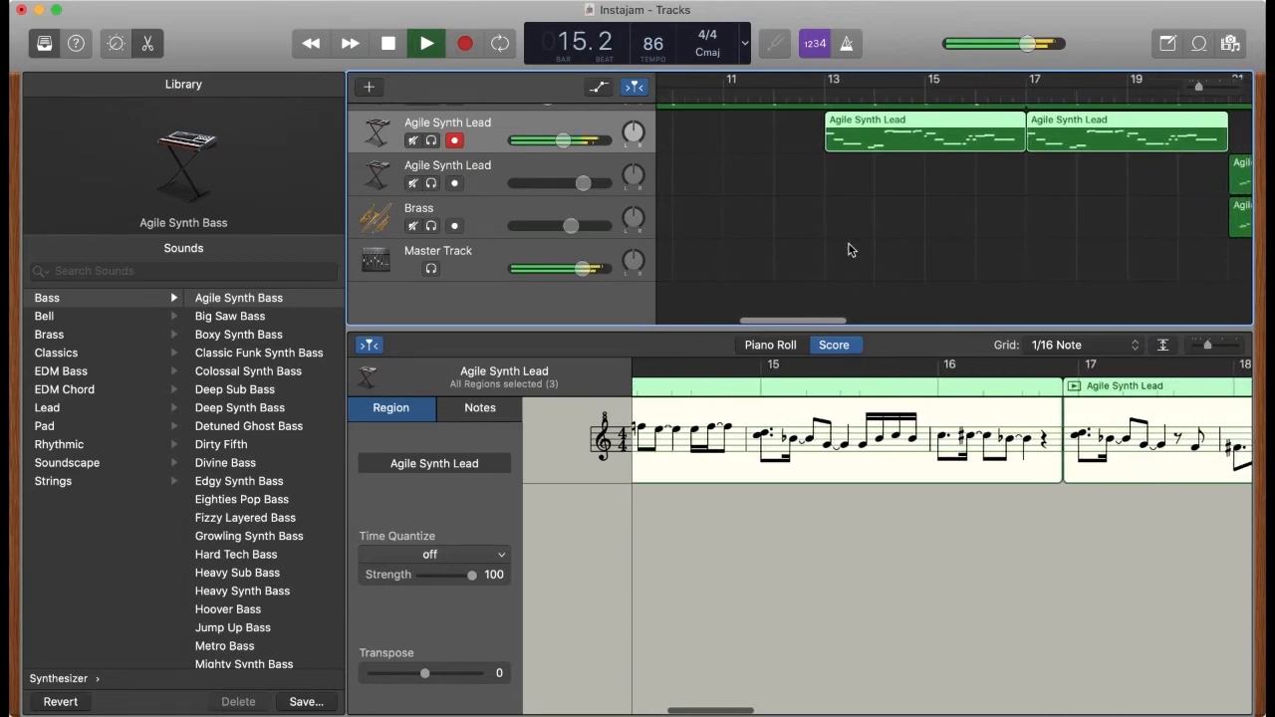
pyautogui.scroll(5, 852, 250)
pyautogui.scroll(-5, 852, 250)
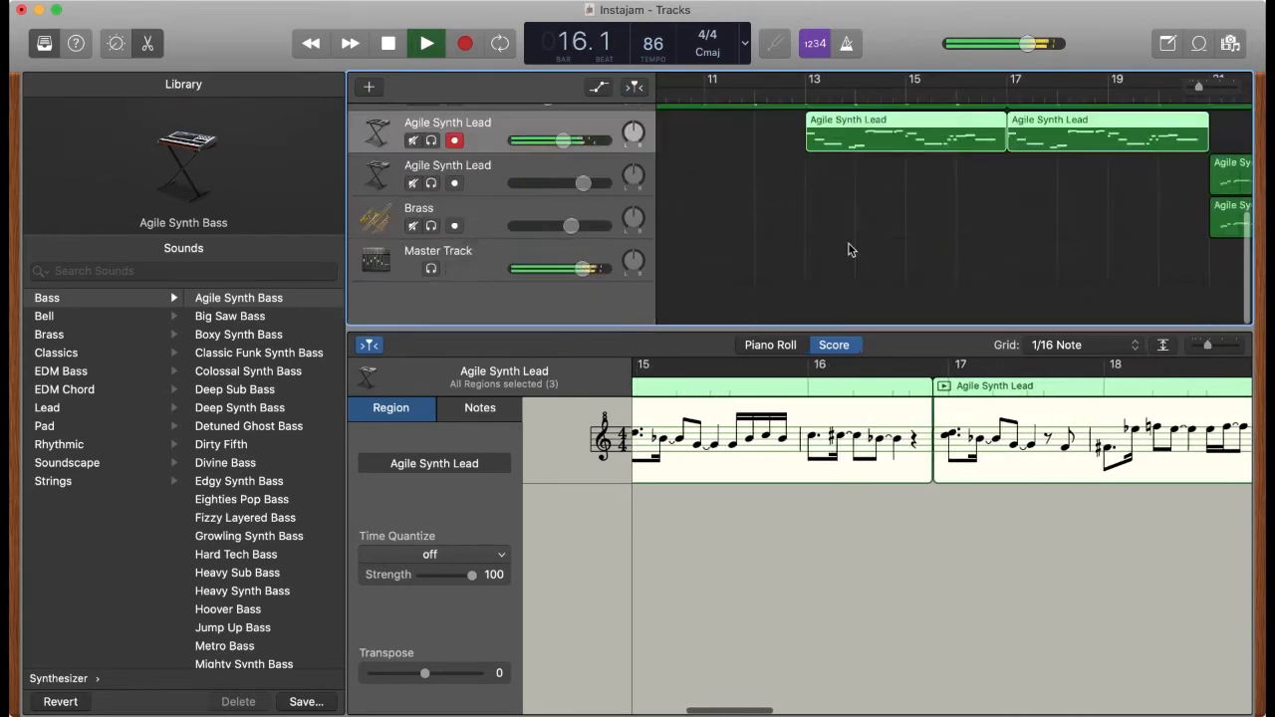
pyautogui.scroll(5, 850, 249)
pyautogui.press('space')
pyautogui.hscroll(-5, 842, 244)
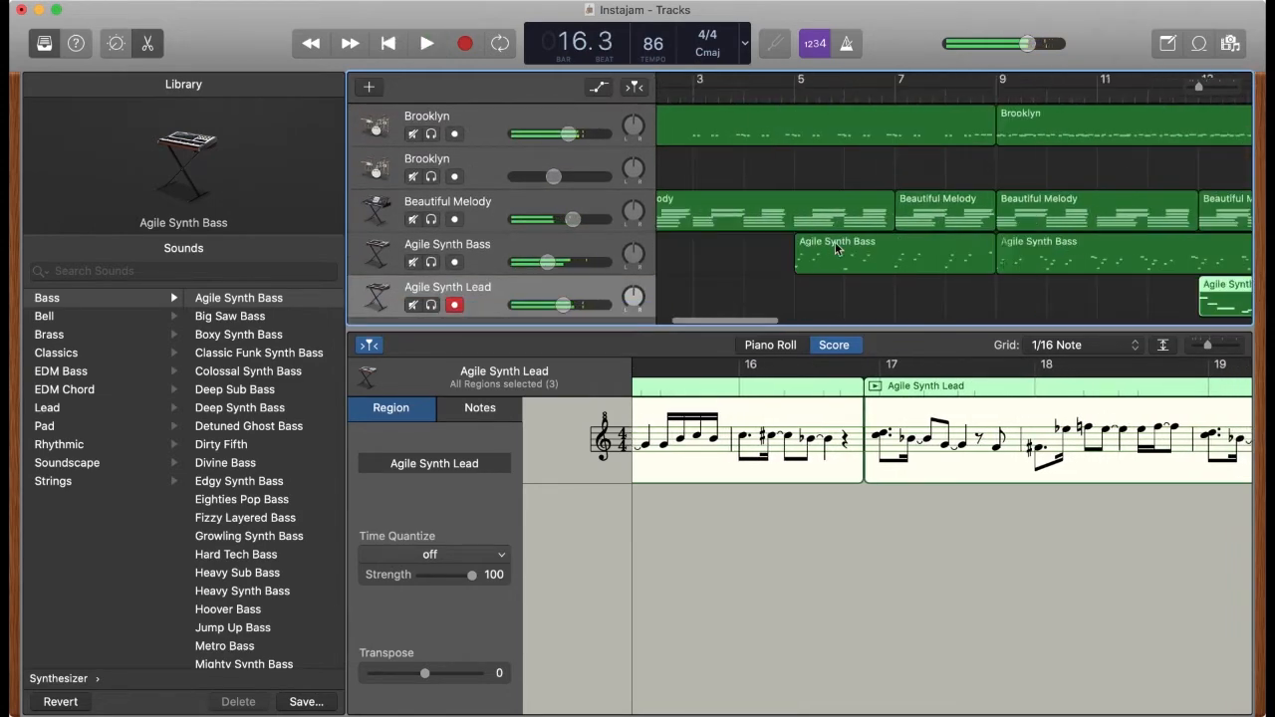
# Show the first Beautiful Melody region's score, return the playhead to bar 1, and look over the opening tracks
pyautogui.hscroll(-3, 835, 241)
pyautogui.click(845, 215)
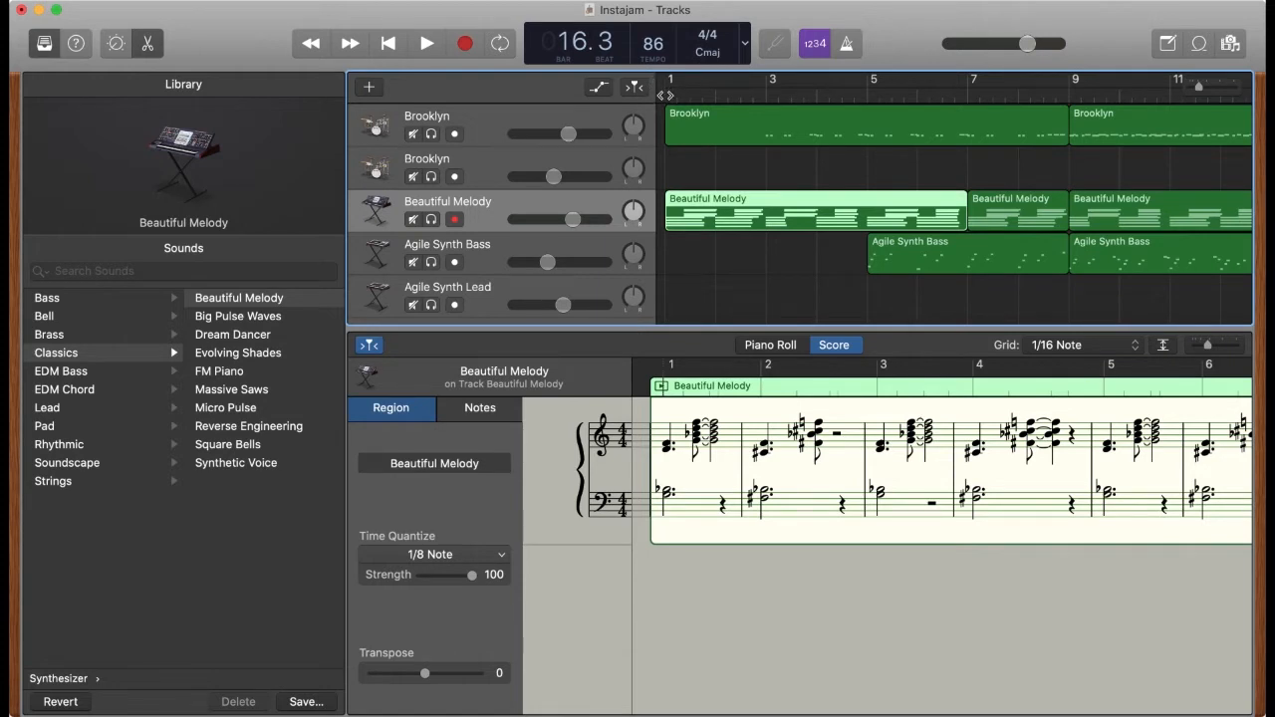
pyautogui.scroll(2, 919, 312)
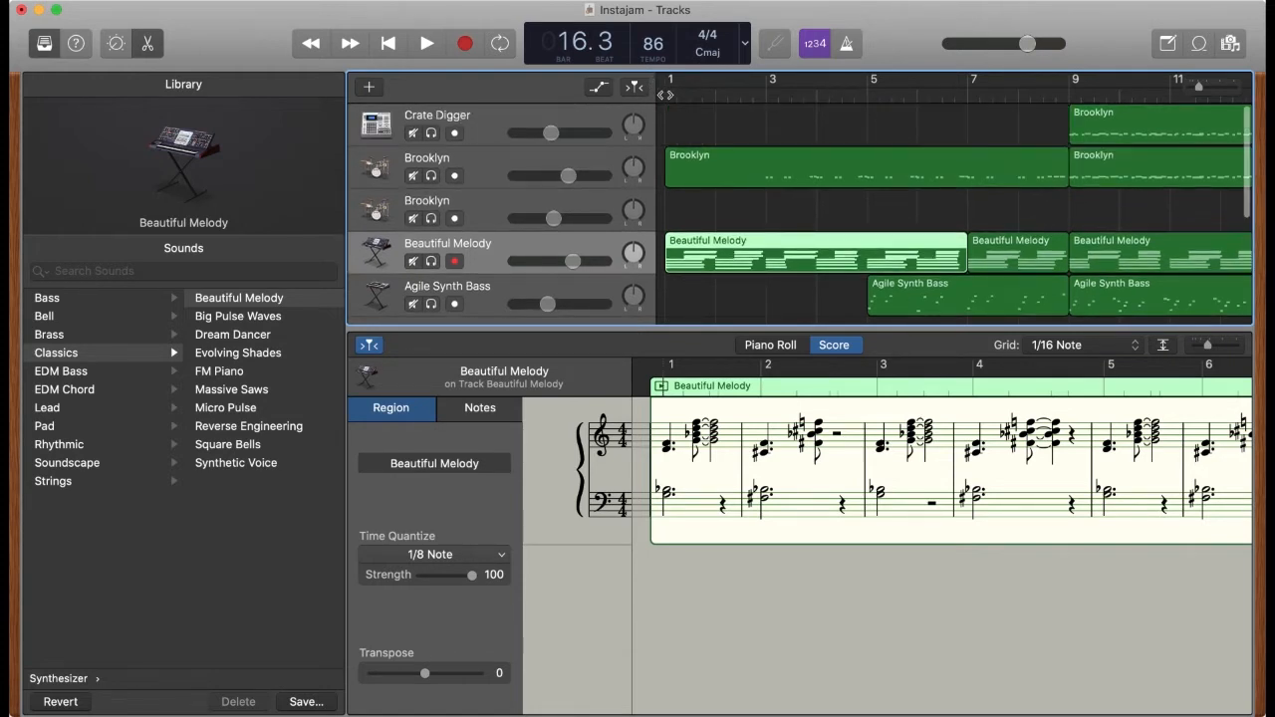
pyautogui.press('Return')
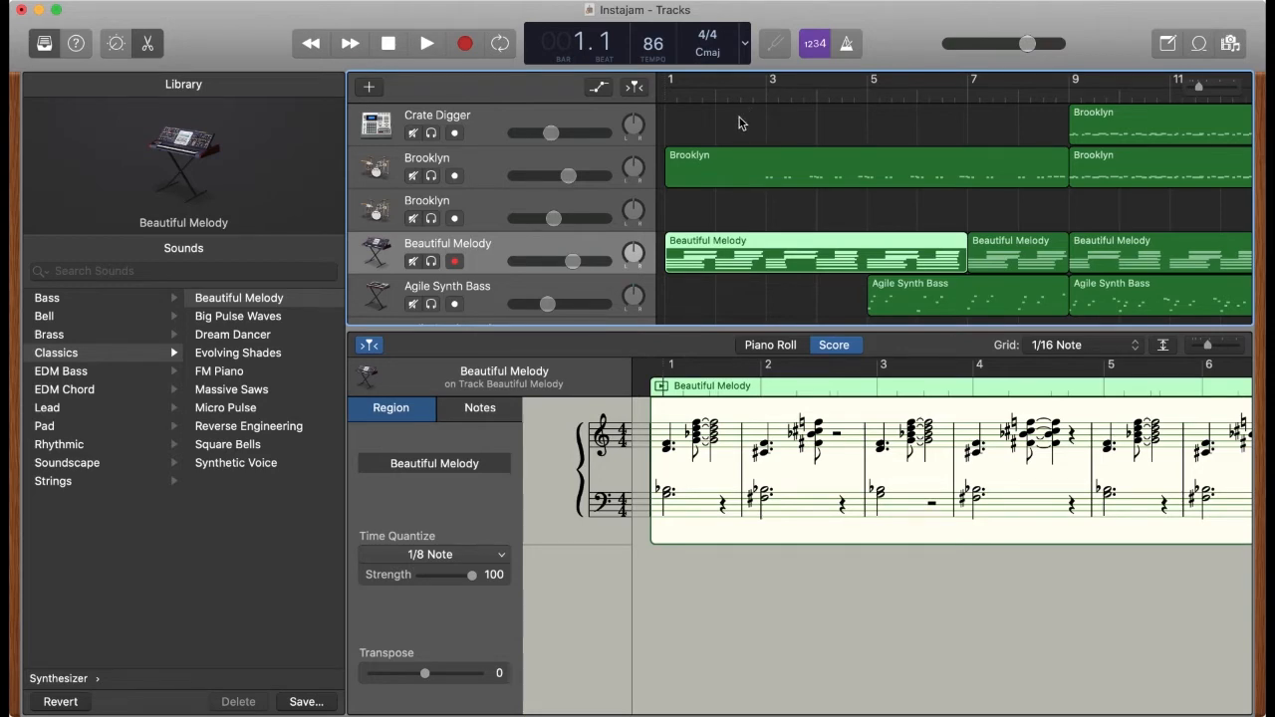
pyautogui.scroll(-5, 738, 122)
pyautogui.scroll(5, 740, 124)
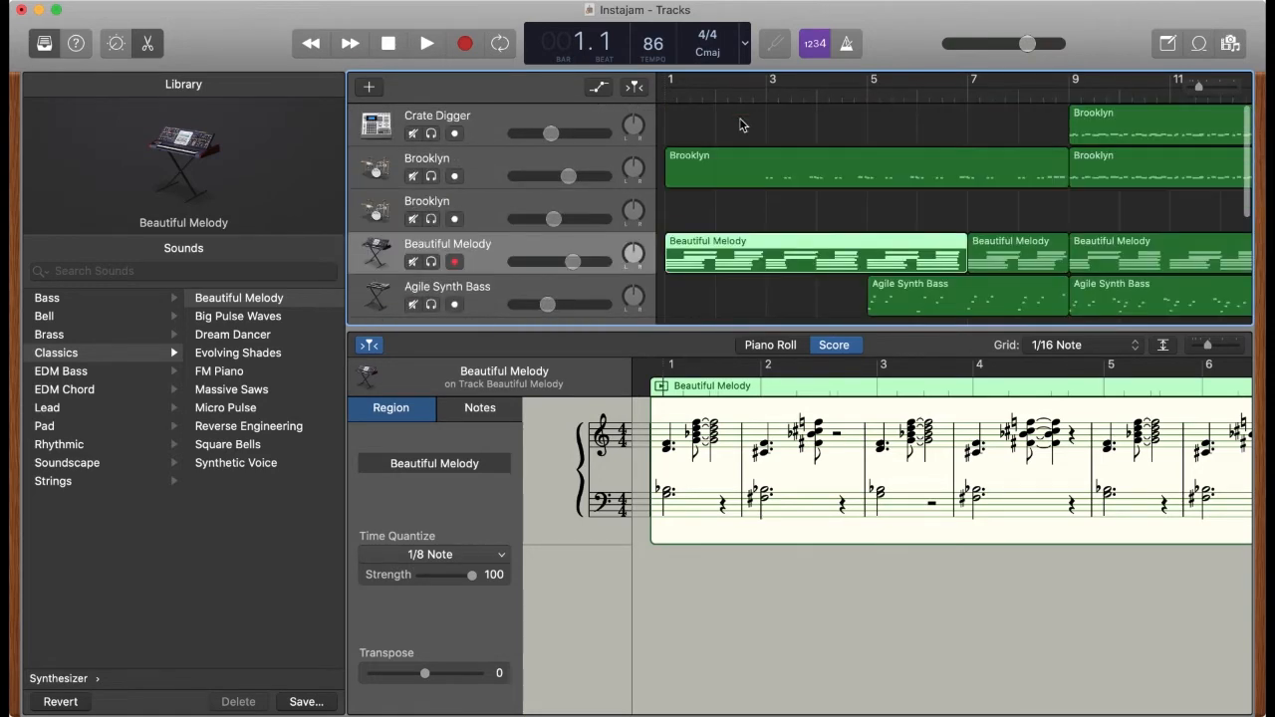
# Show the score of the upper Brooklyn track's region at bar 9 and return the playhead to bar 1
pyautogui.moveTo(1250, 172); pyautogui.dragTo(1134, 167)
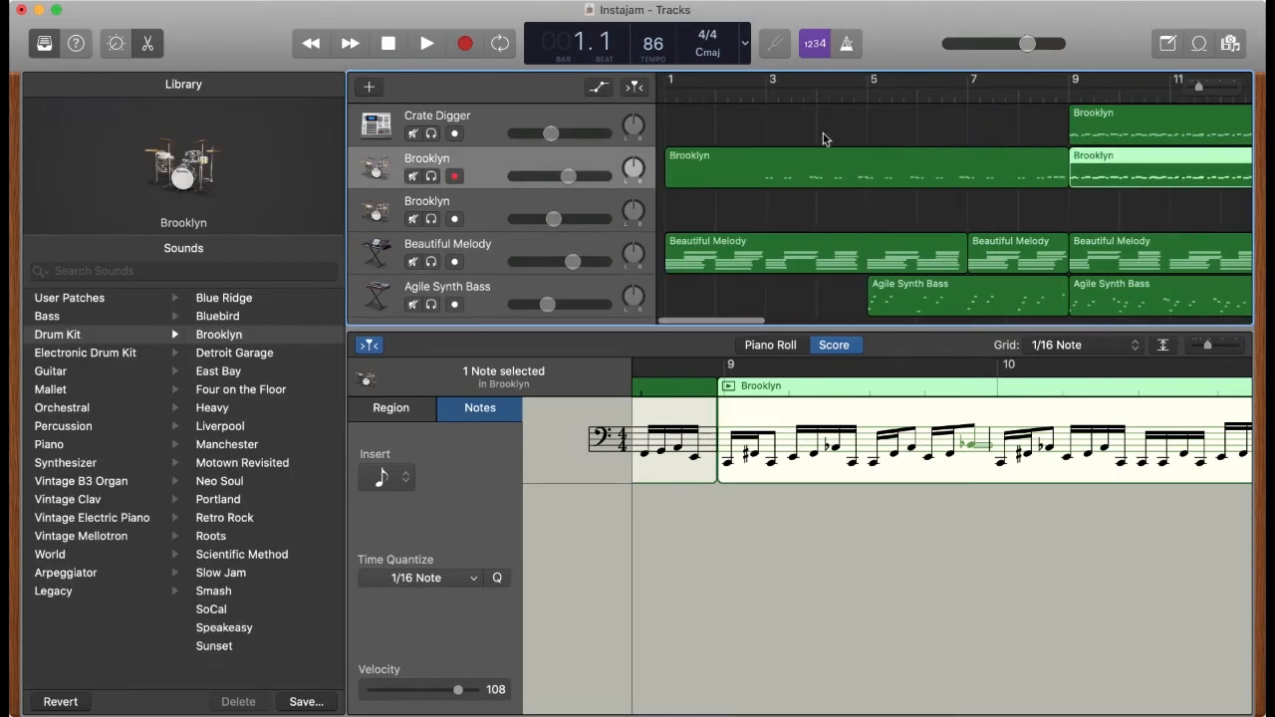
pyautogui.click(699, 99)
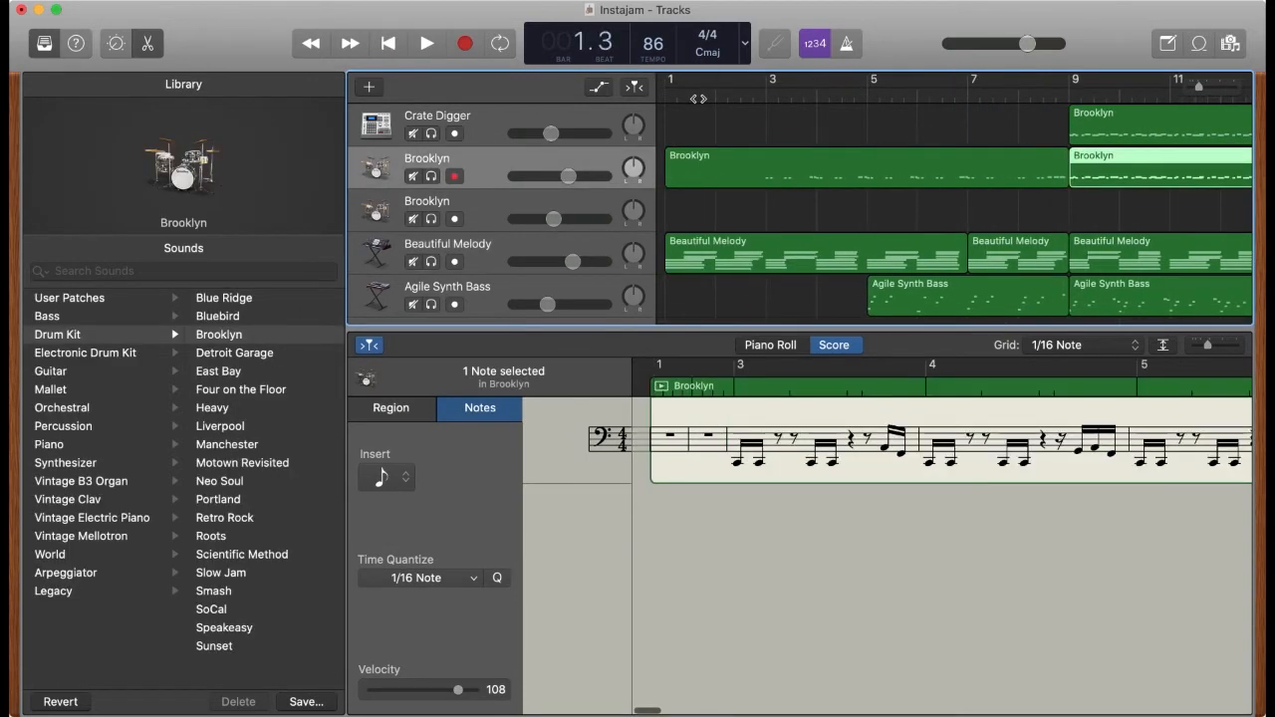
pyautogui.moveTo(699, 95); pyautogui.dragTo(635, 94)
# Examine the first Beautiful Melody region's score and the Agile Synth Bass score from bar 5 into the bar 9 region
pyautogui.click(728, 244)
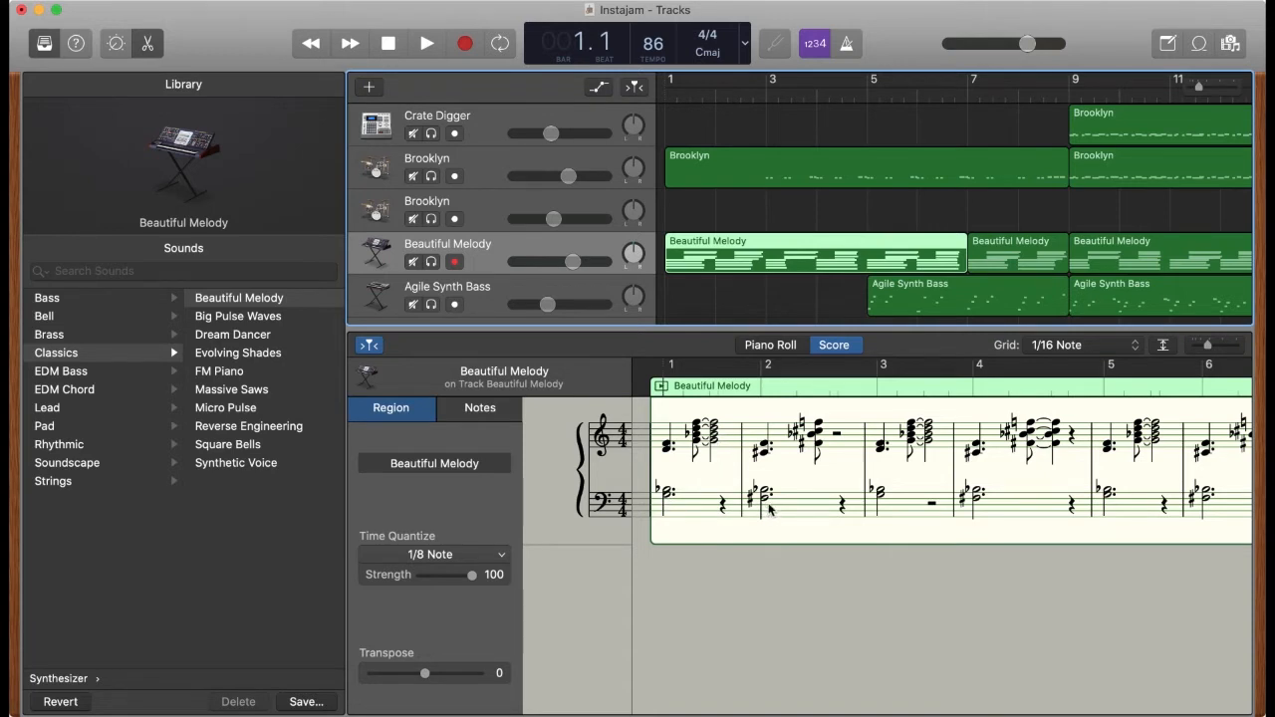
pyautogui.hscroll(3, 814, 307)
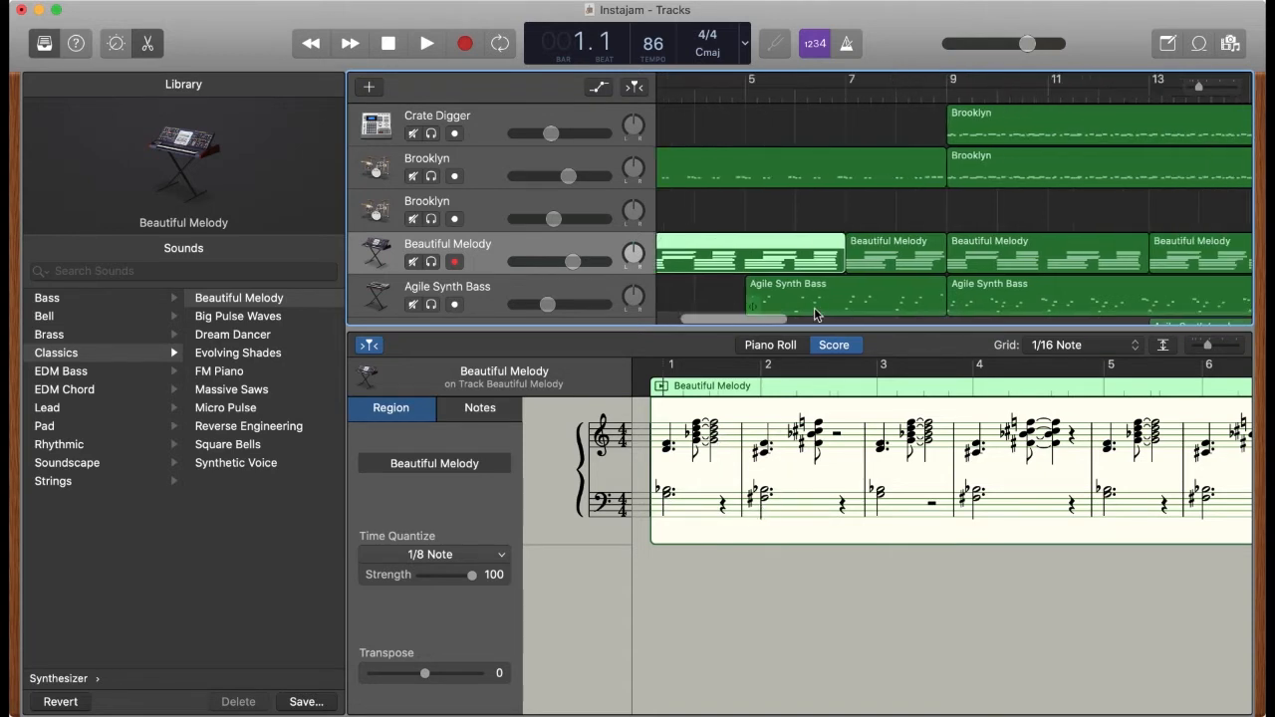
pyautogui.click(814, 307)
pyautogui.scroll(-1, 814, 299)
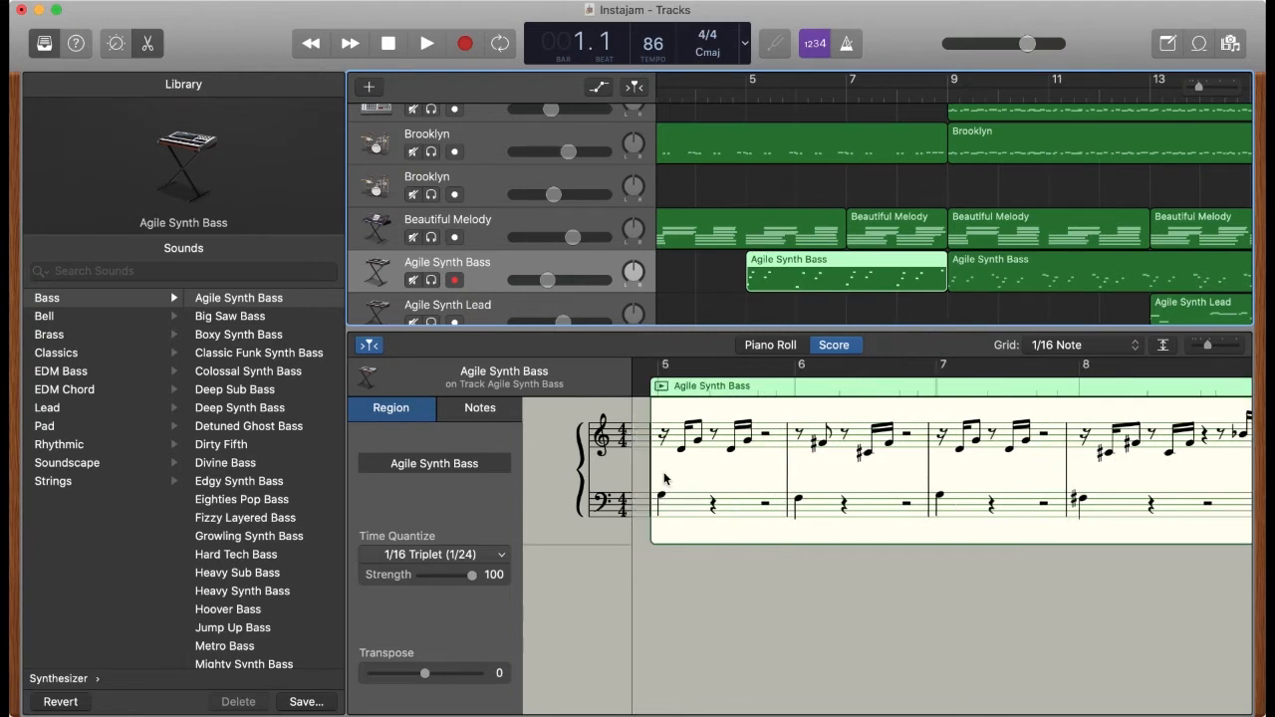
pyautogui.hscroll(5, 842, 481)
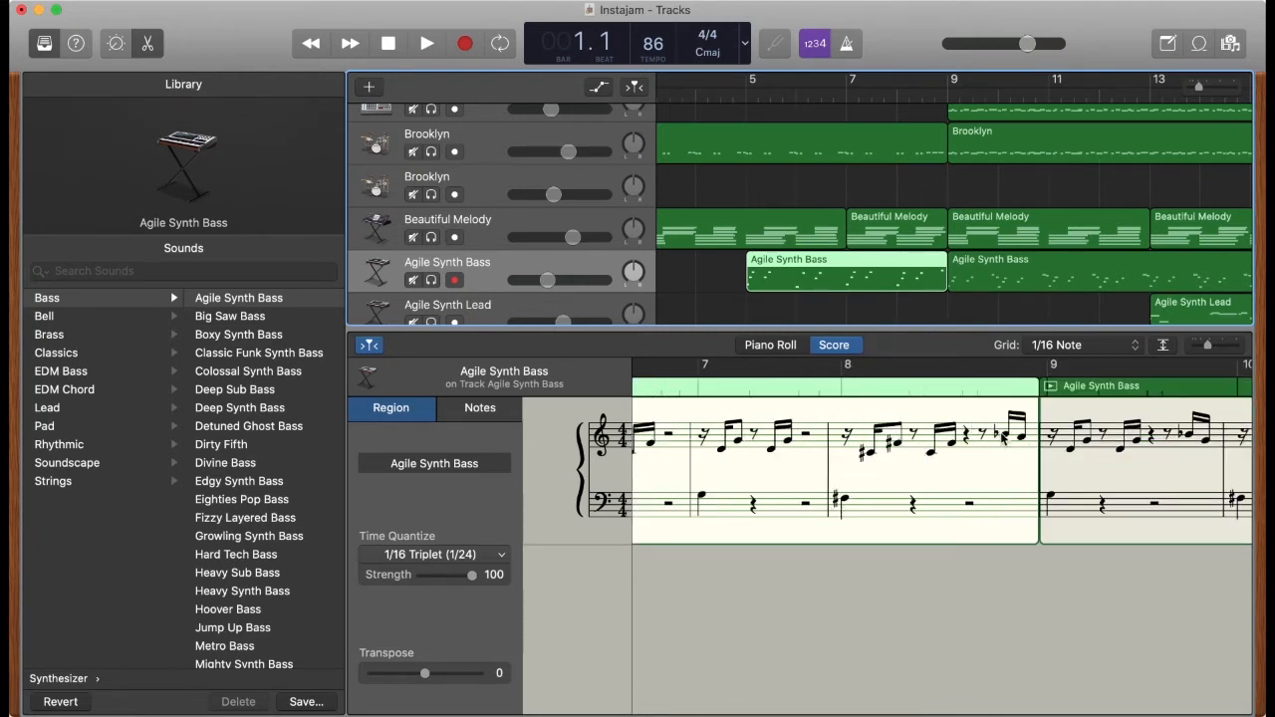
pyautogui.hscroll(2, 1004, 438)
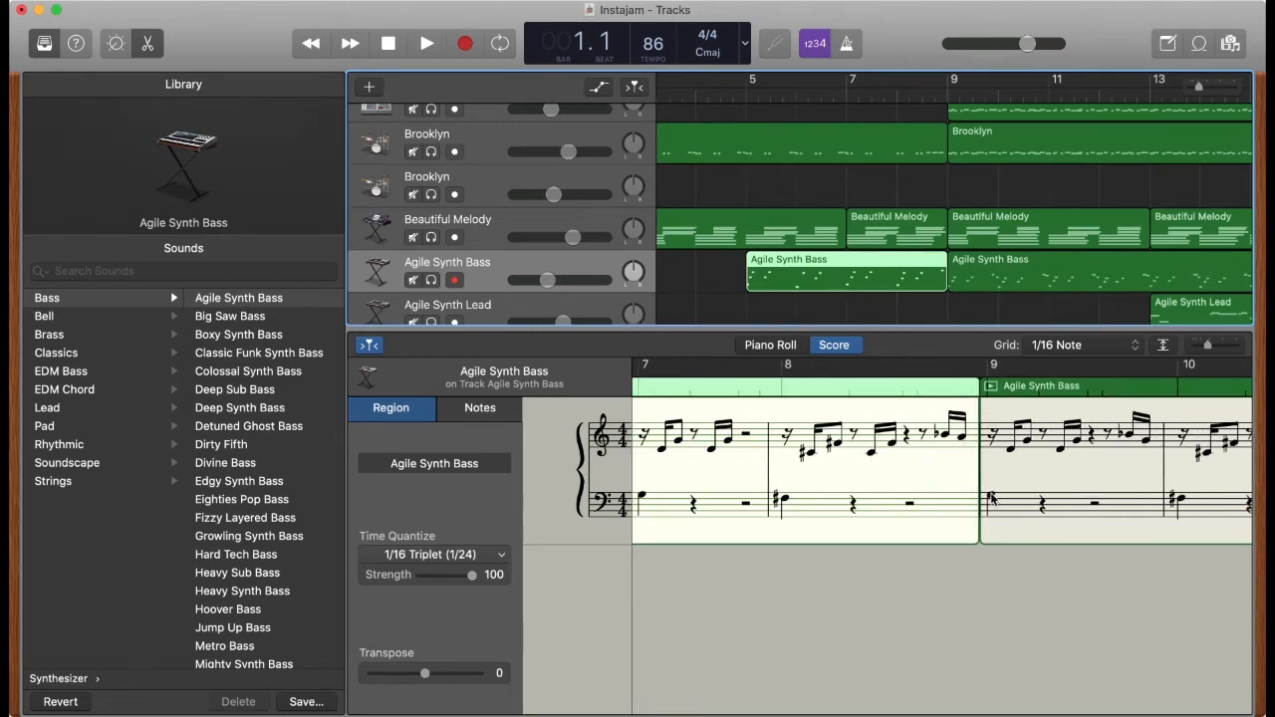
pyautogui.hscroll(3, 993, 499)
# Play the full mix from bar 1 to 8.3, stop playback, and look over the tracks across the whole arrangement
pyautogui.press('space')
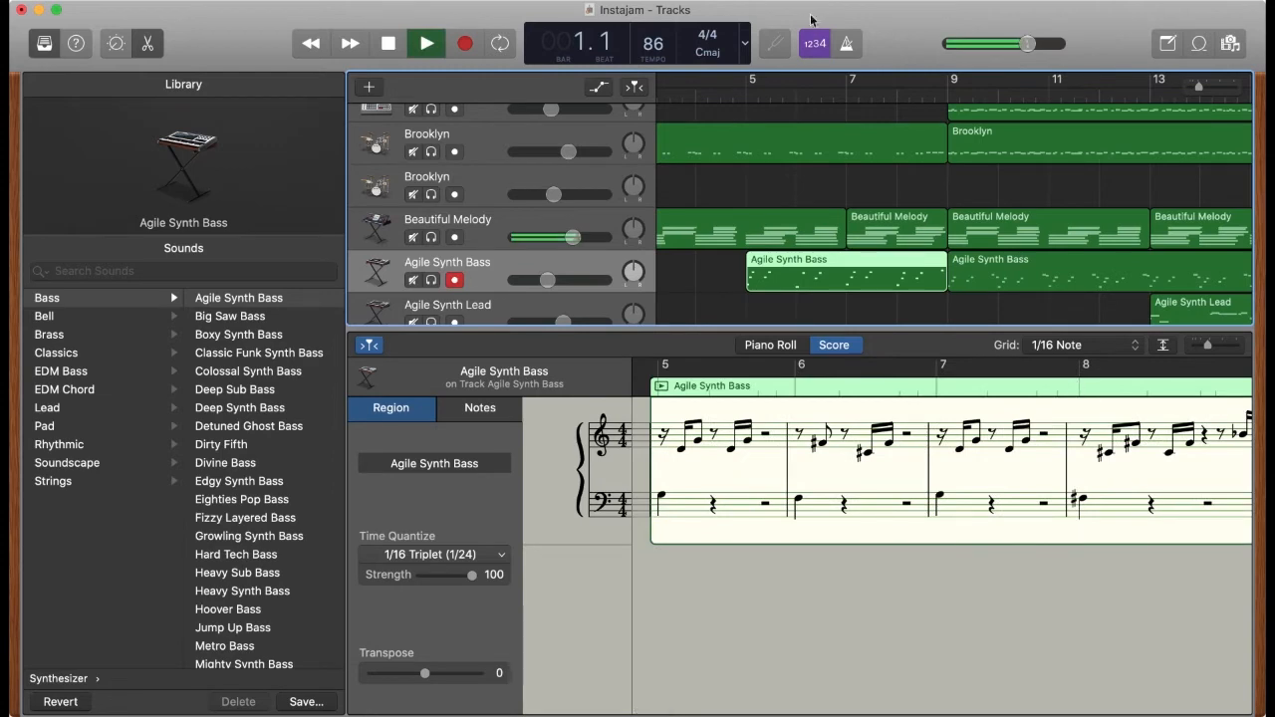
pyautogui.press('space')
pyautogui.scroll(2, 1006, 155)
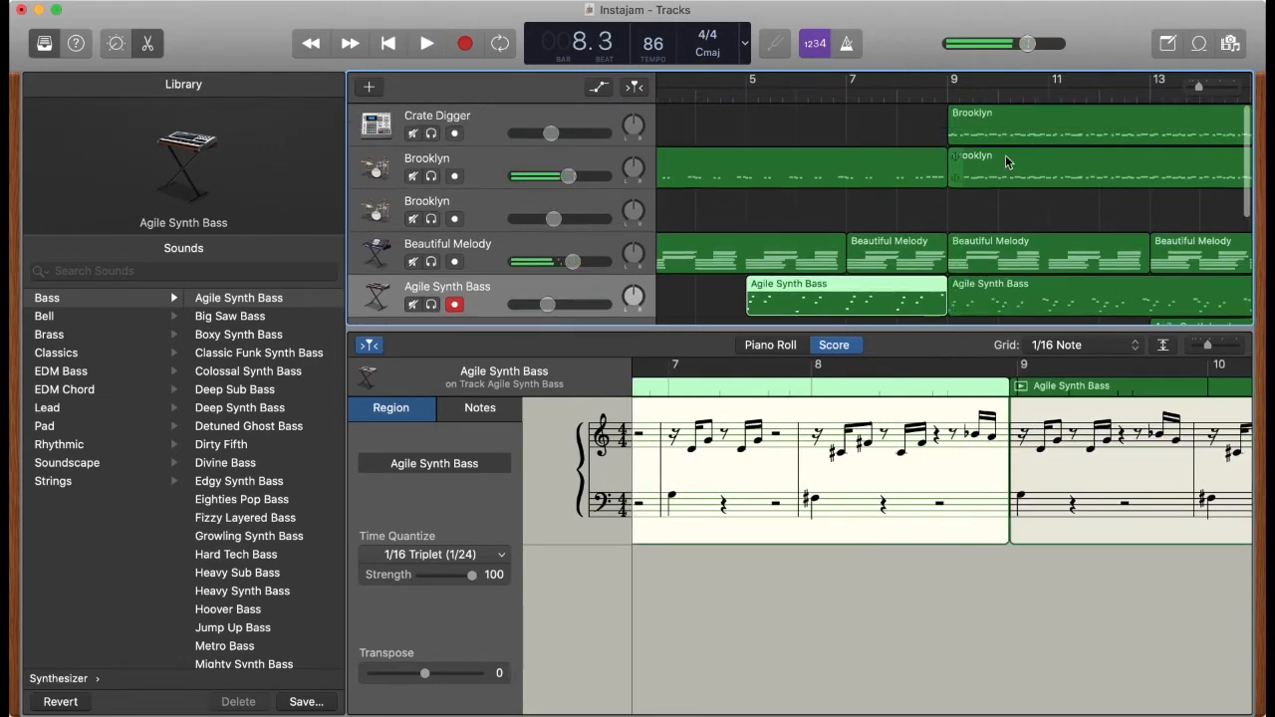
pyautogui.scroll(-2, 1005, 155)
pyautogui.scroll(-3, 984, 177)
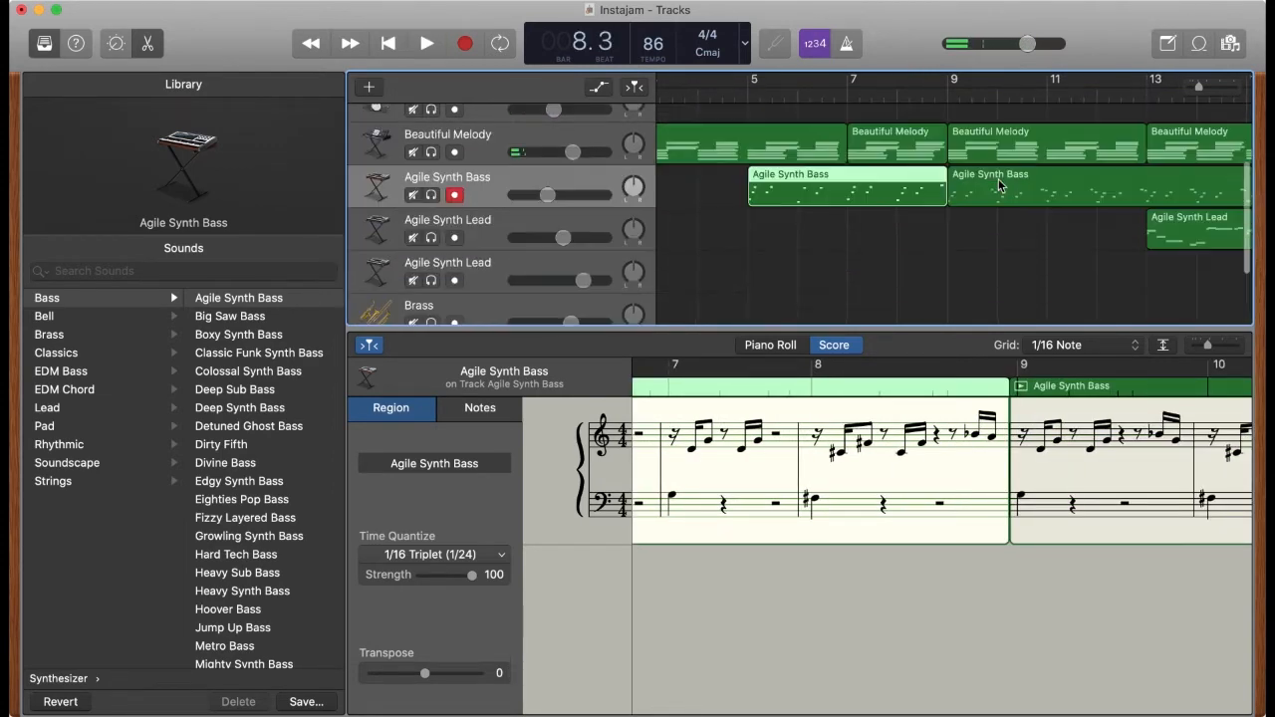
pyautogui.scroll(5, 1000, 182)
pyautogui.scroll(-2, 999, 180)
pyautogui.press('super+Left')
pyautogui.press('super+Left')
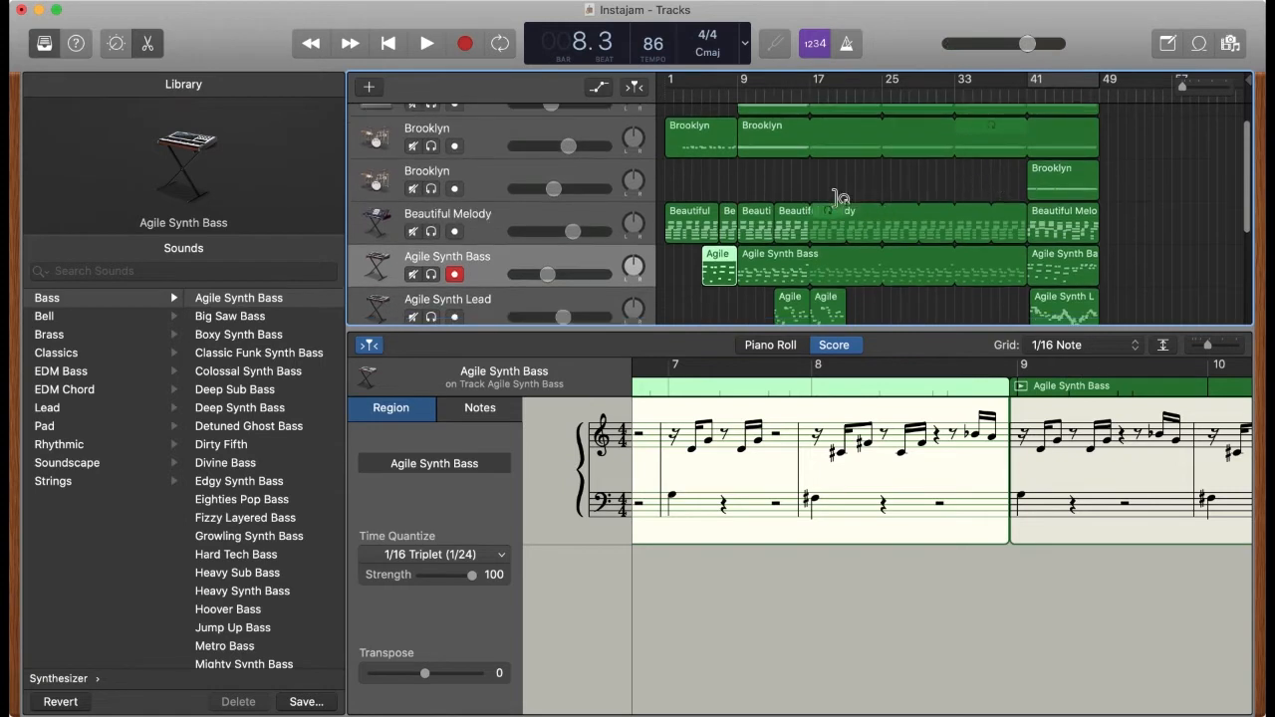
# Play the mix from 12.4 through the upper Agile Synth Lead's entry with its first region's score shown, and stop at 16.2
pyautogui.click(772, 95)
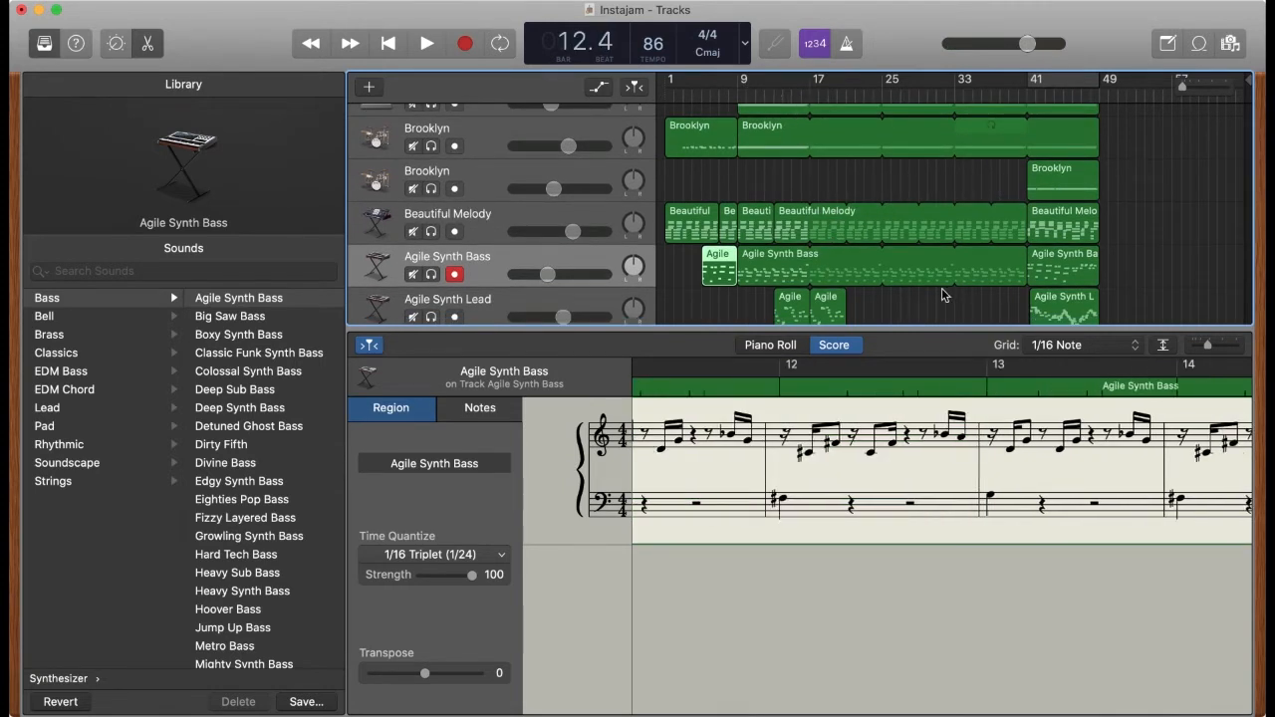
pyautogui.scroll(-2, 939, 288)
pyautogui.press('space')
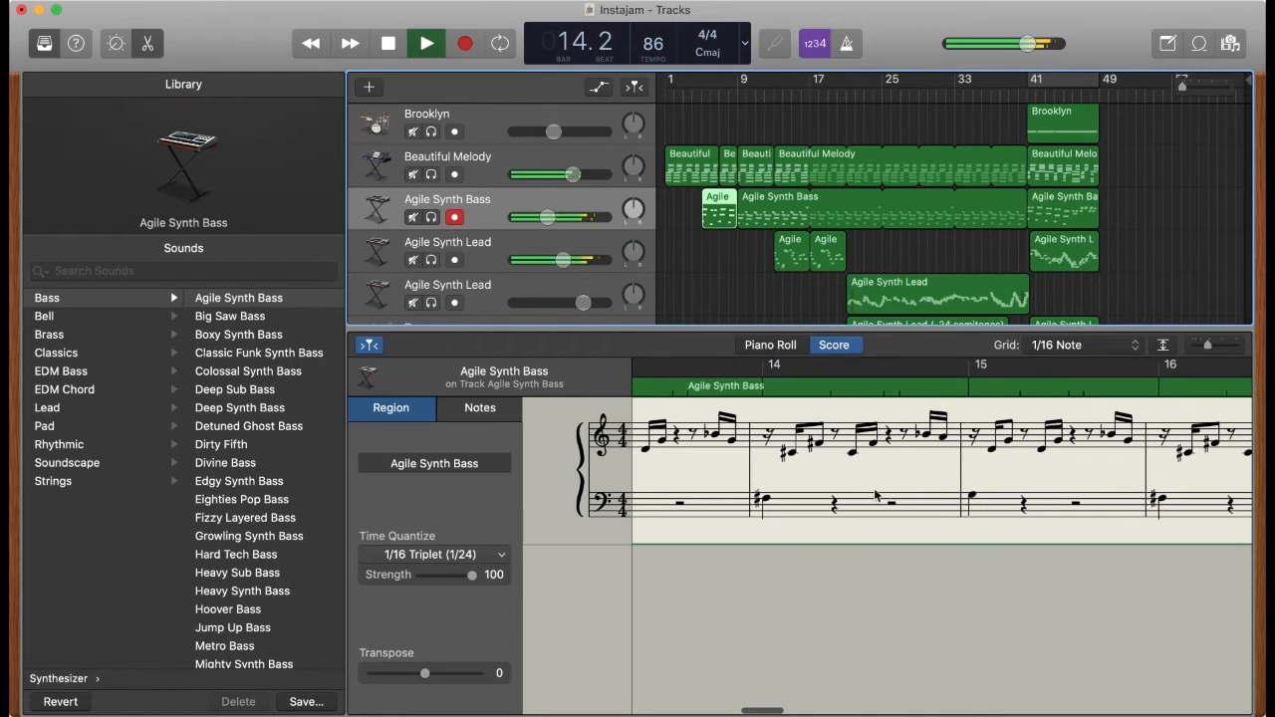
pyautogui.click(797, 257)
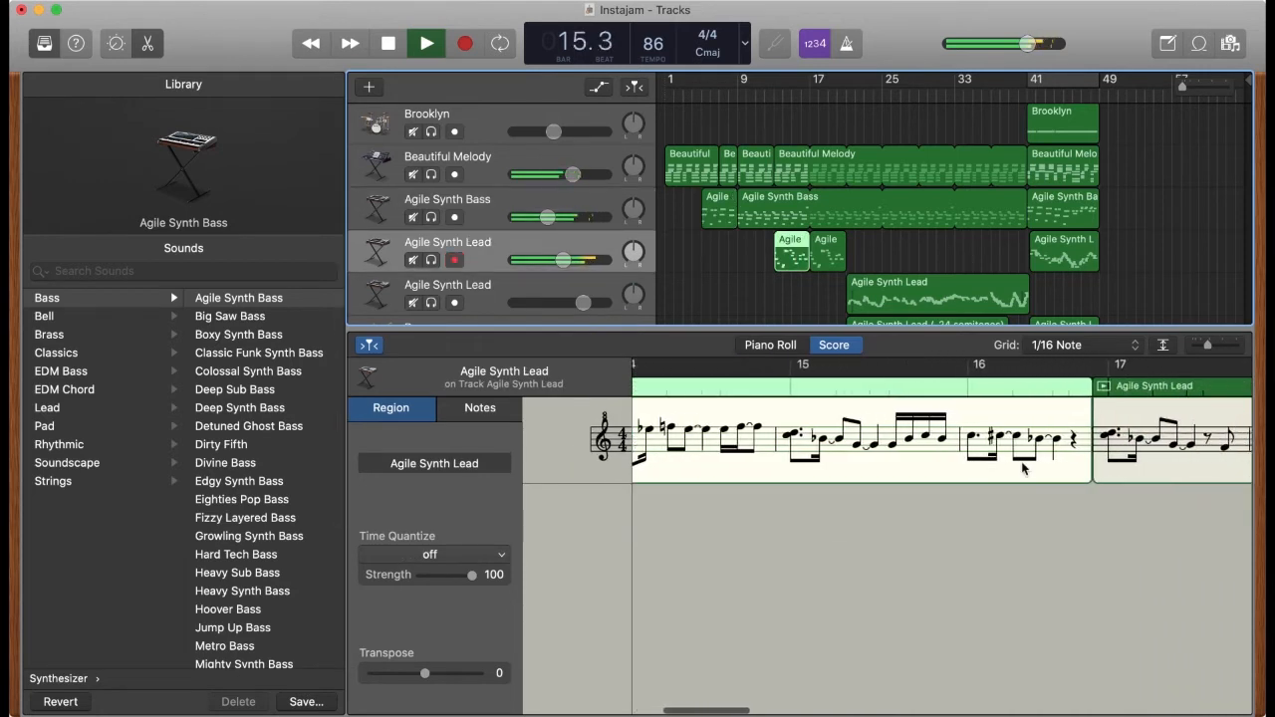
pyautogui.press('space')
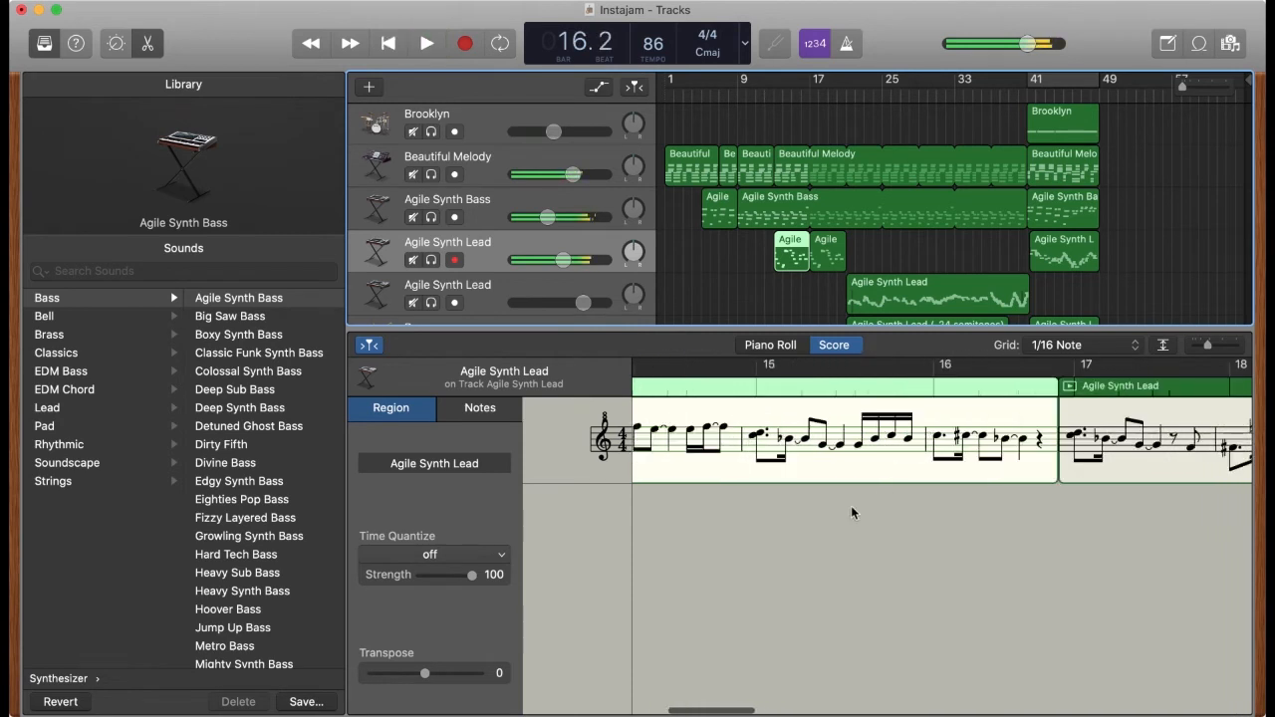
# Replay the mix from 12.4 through both early upper Agile Synth Lead regions while following their score, and stop at 20.4
pyautogui.hscroll(-5, 852, 510)
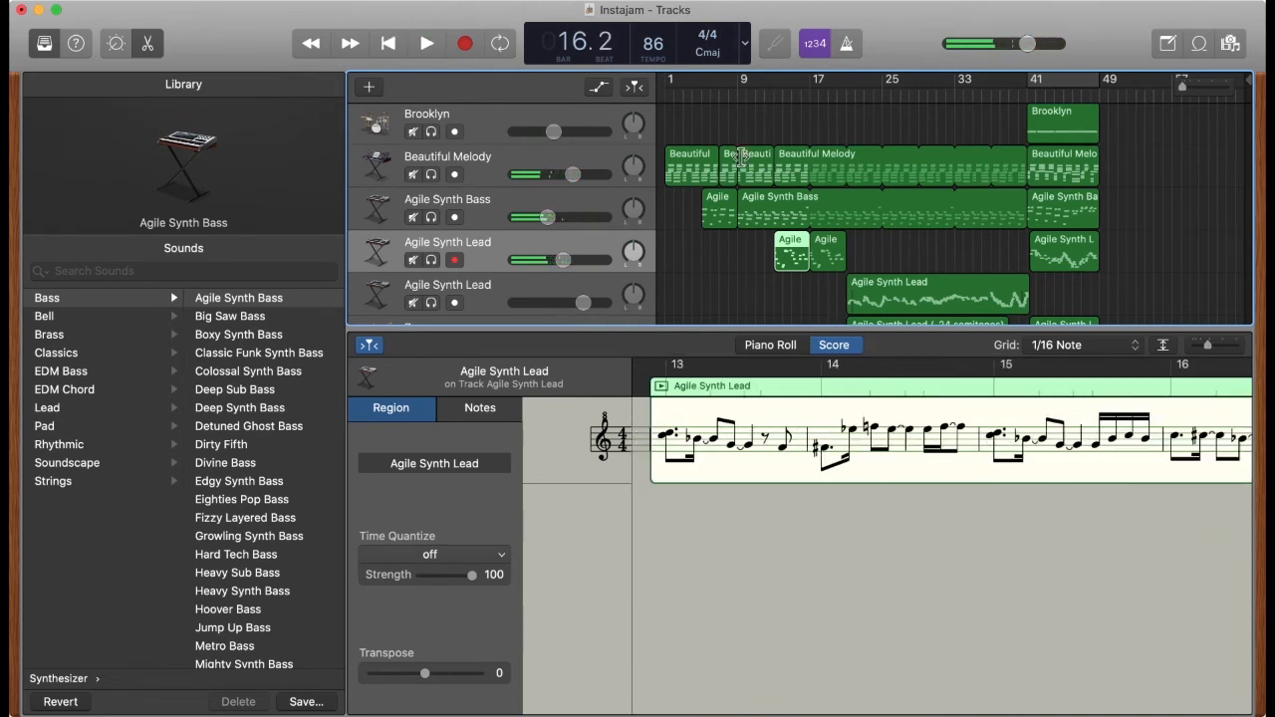
pyautogui.click(773, 95)
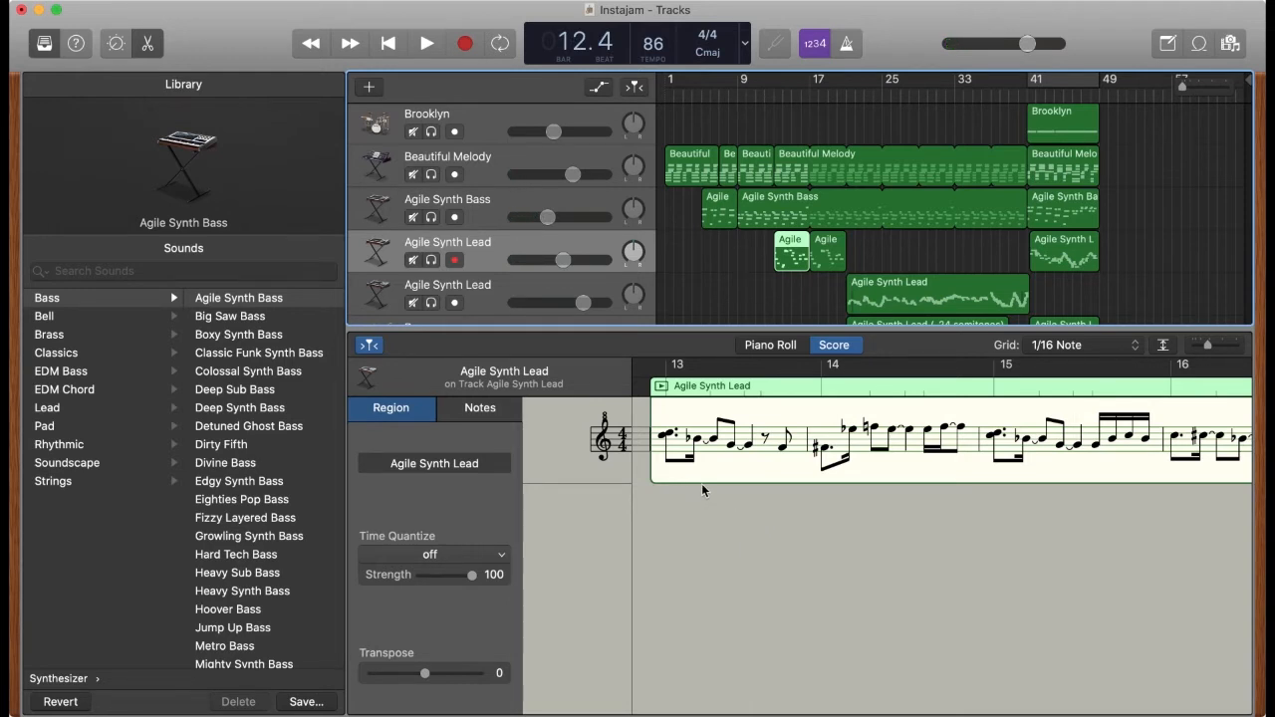
pyautogui.press('space')
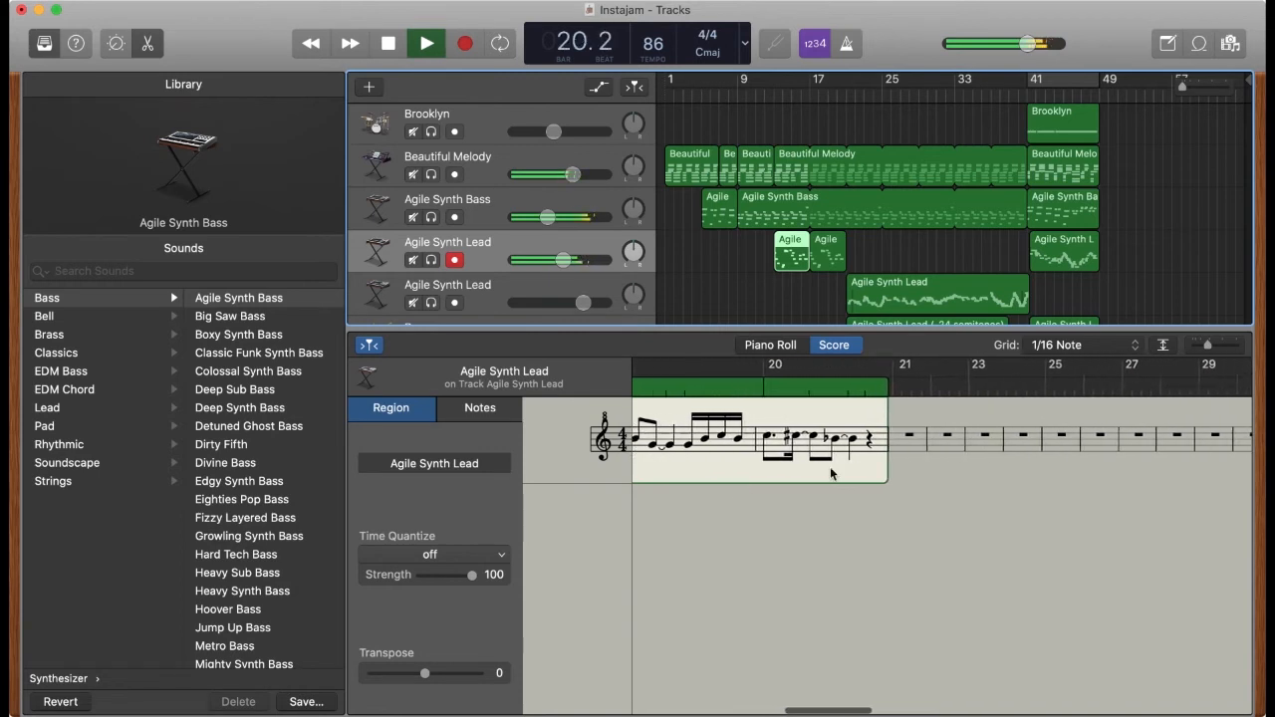
pyautogui.scroll(-2, 799, 281)
pyautogui.press('space')
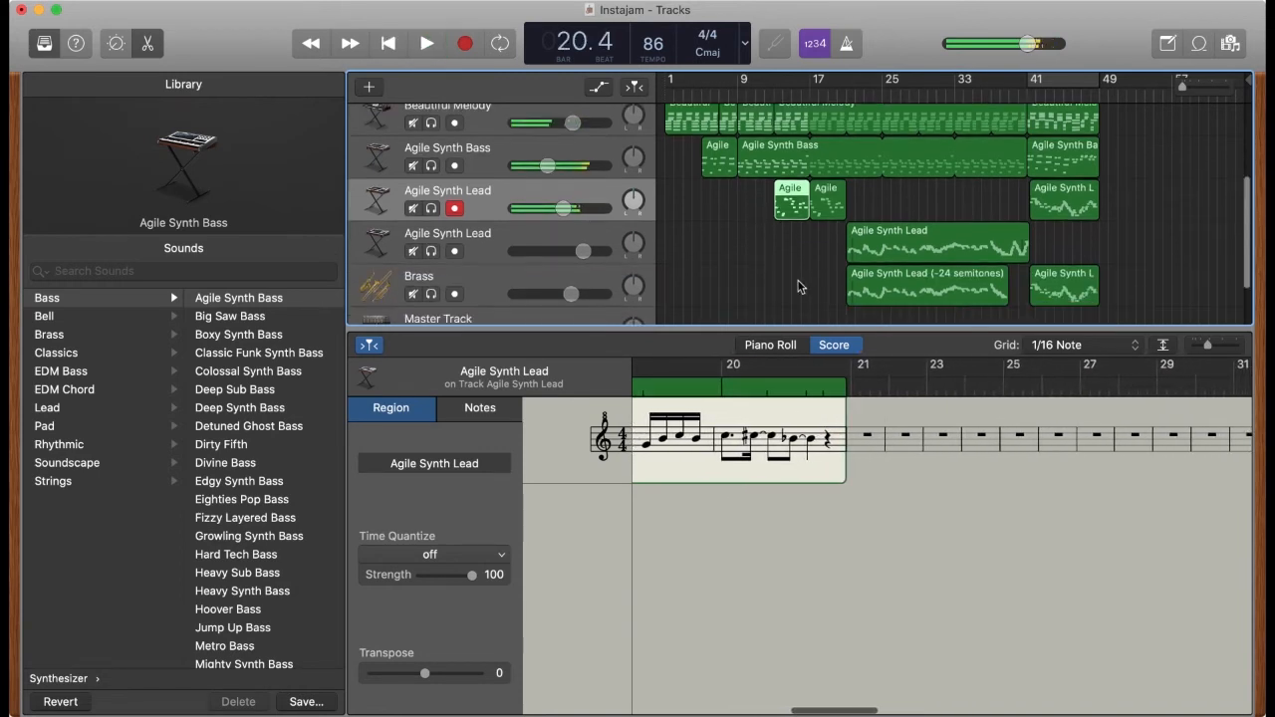
# Show the lower Agile Synth Lead region at bar 21 as a score and review the tracks that accompany it
pyautogui.click(856, 240)
pyautogui.scroll(4, 857, 294)
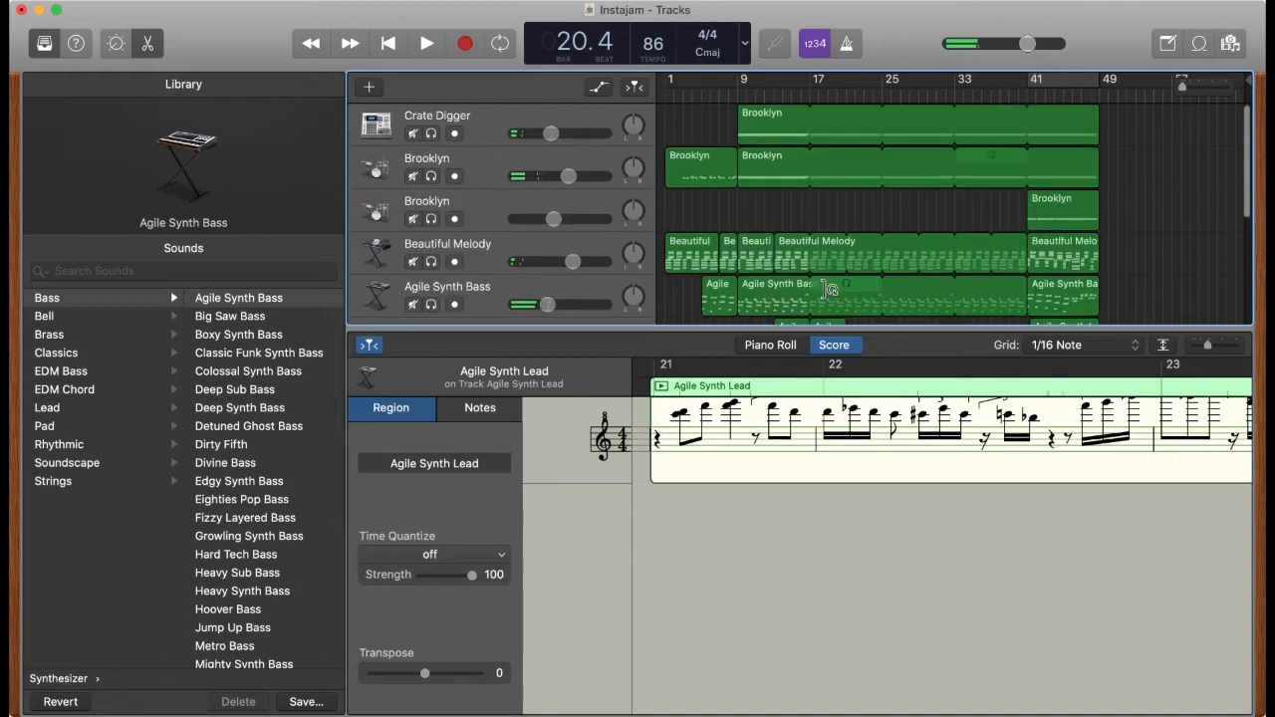
pyautogui.scroll(-4, 826, 289)
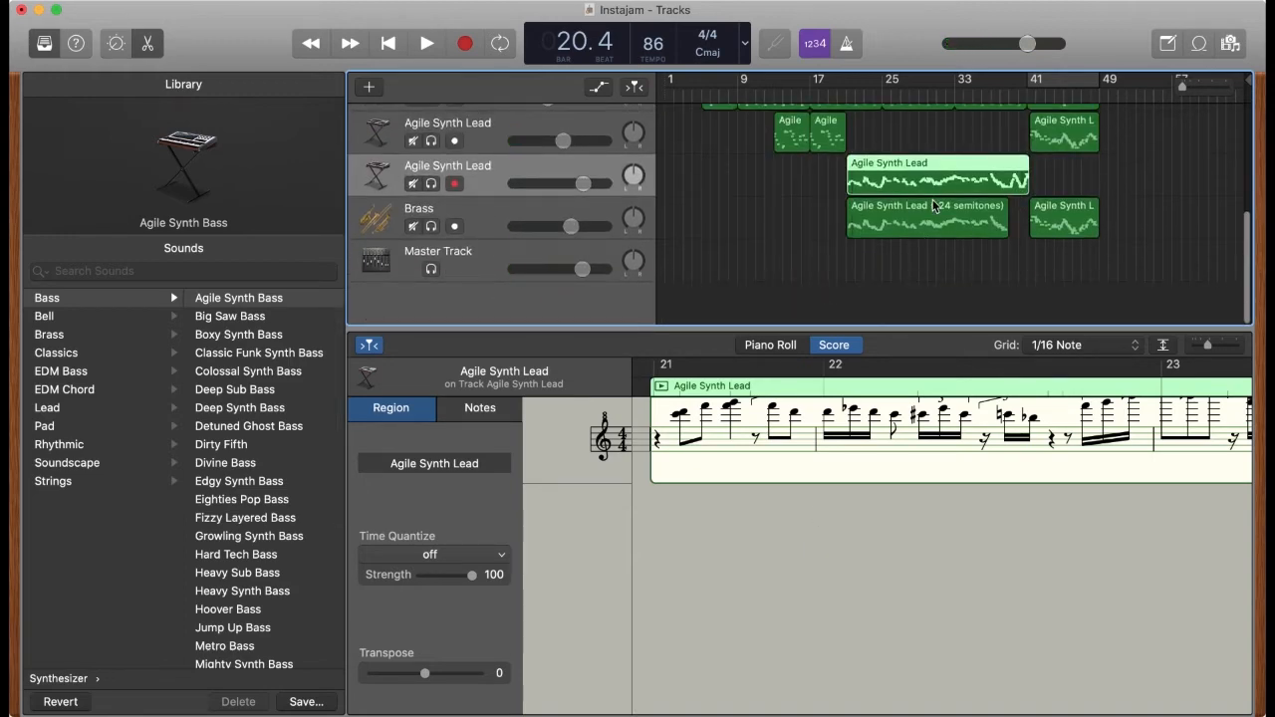
pyautogui.scroll(1, 821, 203)
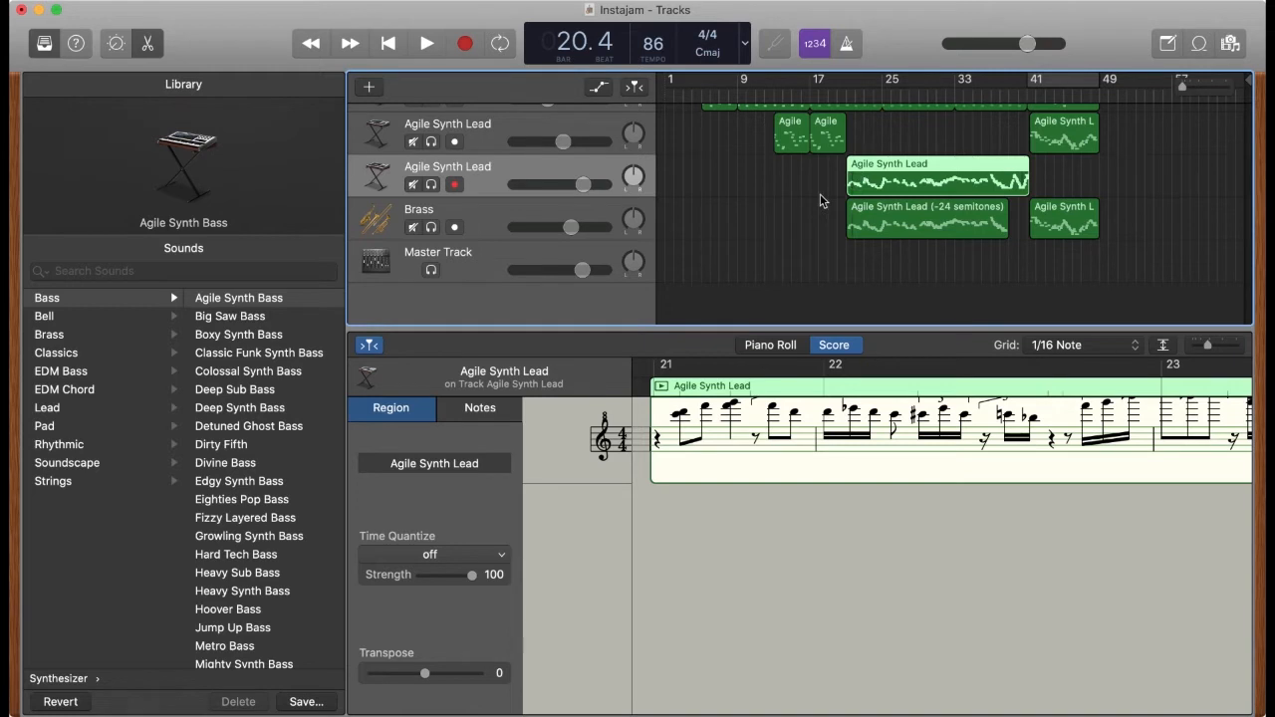
# Play the mix from 20.4 through the lower Agile Synth Lead part with a taller score editor, and stop at bar 41
pyautogui.press('space')
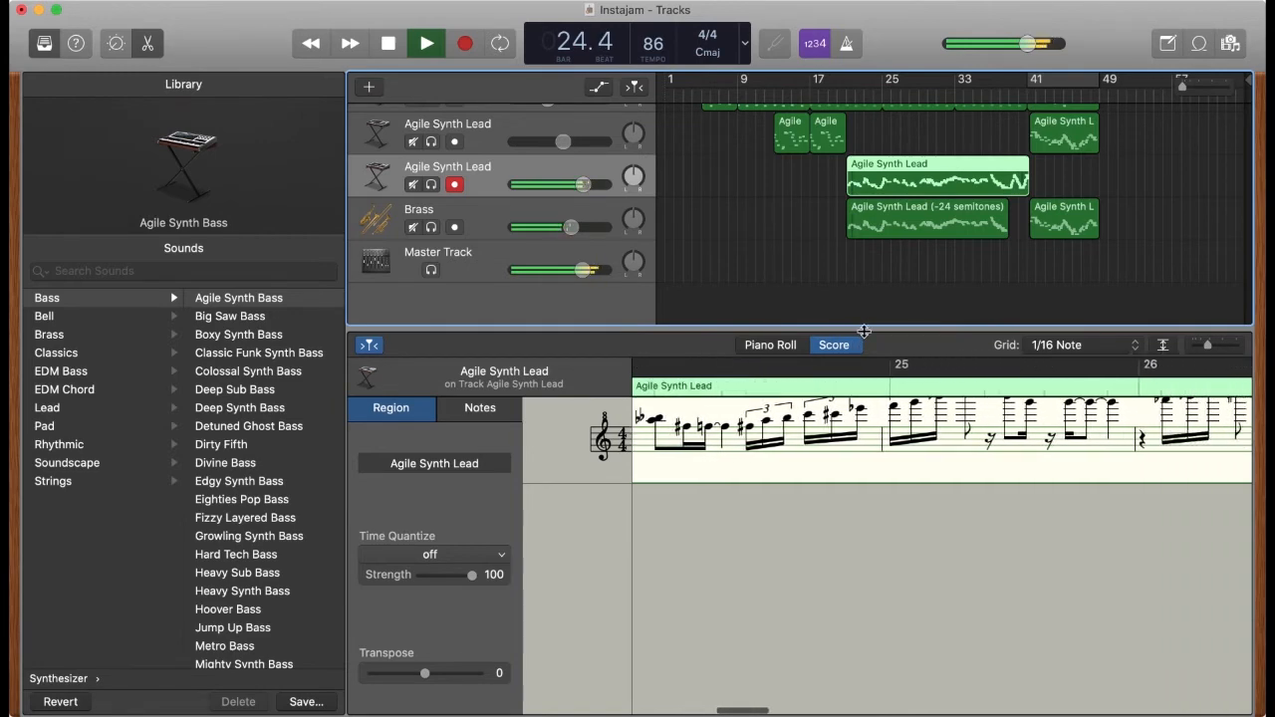
pyautogui.moveTo(864, 329); pyautogui.dragTo(842, 289)
pyautogui.click(480, 367)
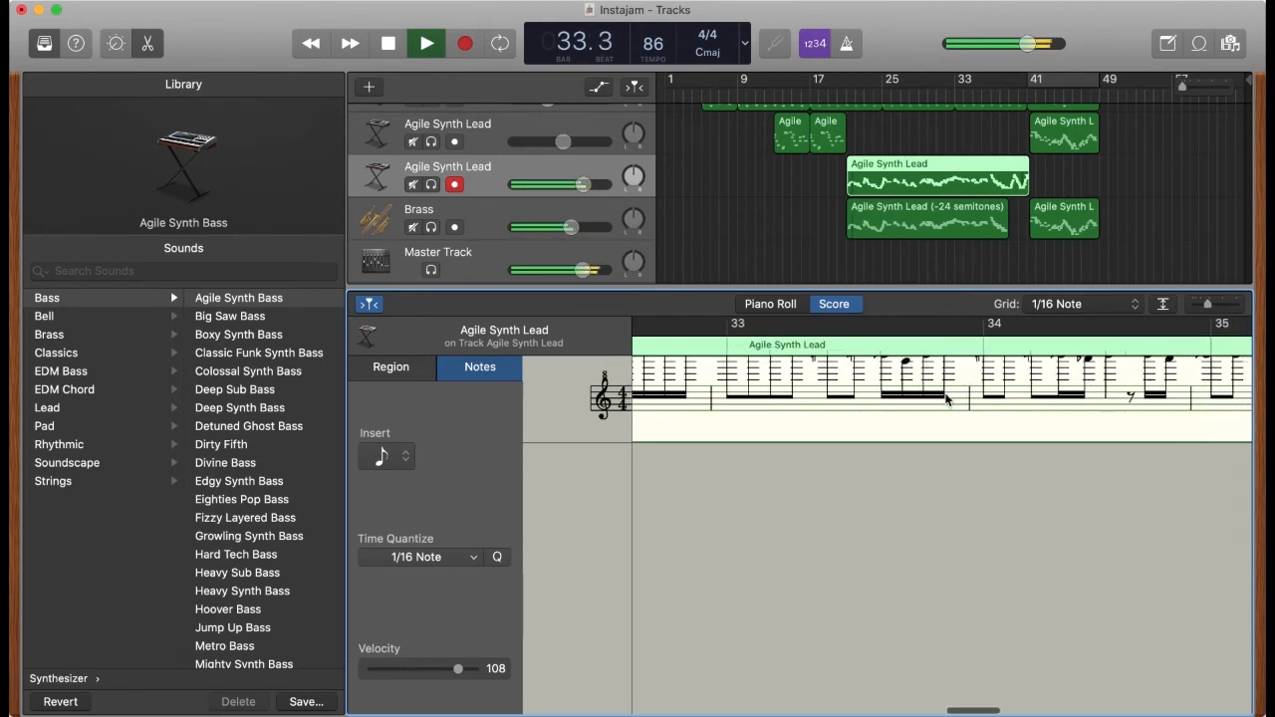
pyautogui.click(1164, 308)
pyautogui.click(1165, 308)
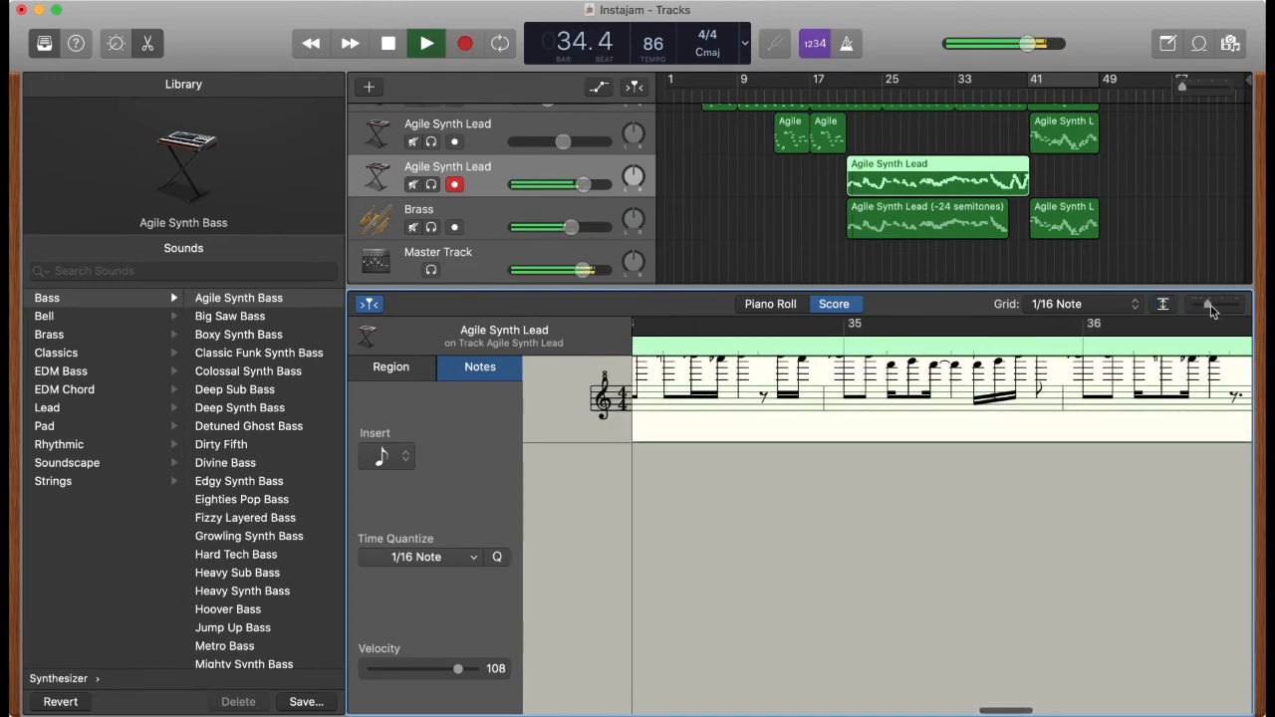
pyautogui.moveTo(1208, 304)
pyautogui.mouseDown()
pyautogui.moveTo(1226, 311)
pyautogui.moveTo(1210, 310)
pyautogui.mouseUp()
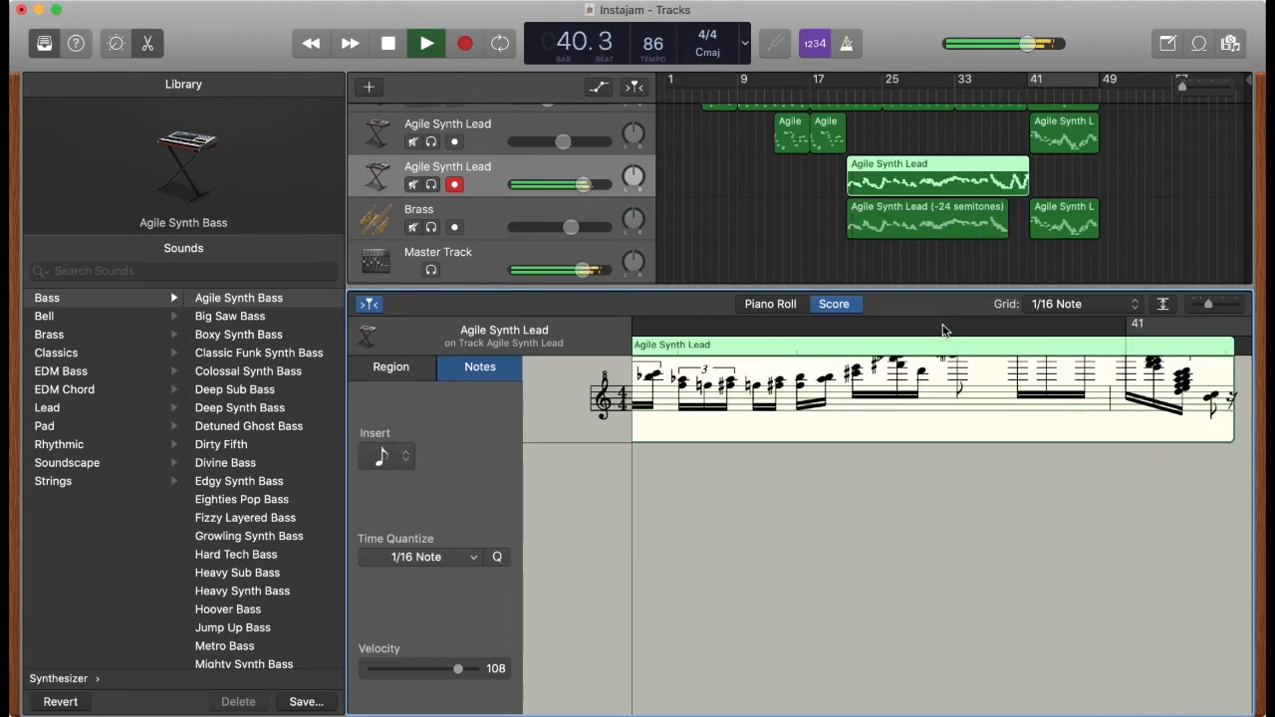
pyautogui.press('space')
# Compare the drums from bar 41 by playing Crate Digger and both Brooklyn tracks soloed together, and the lower Brooklyn track soloed alone
pyautogui.scroll(5, 1185, 274)
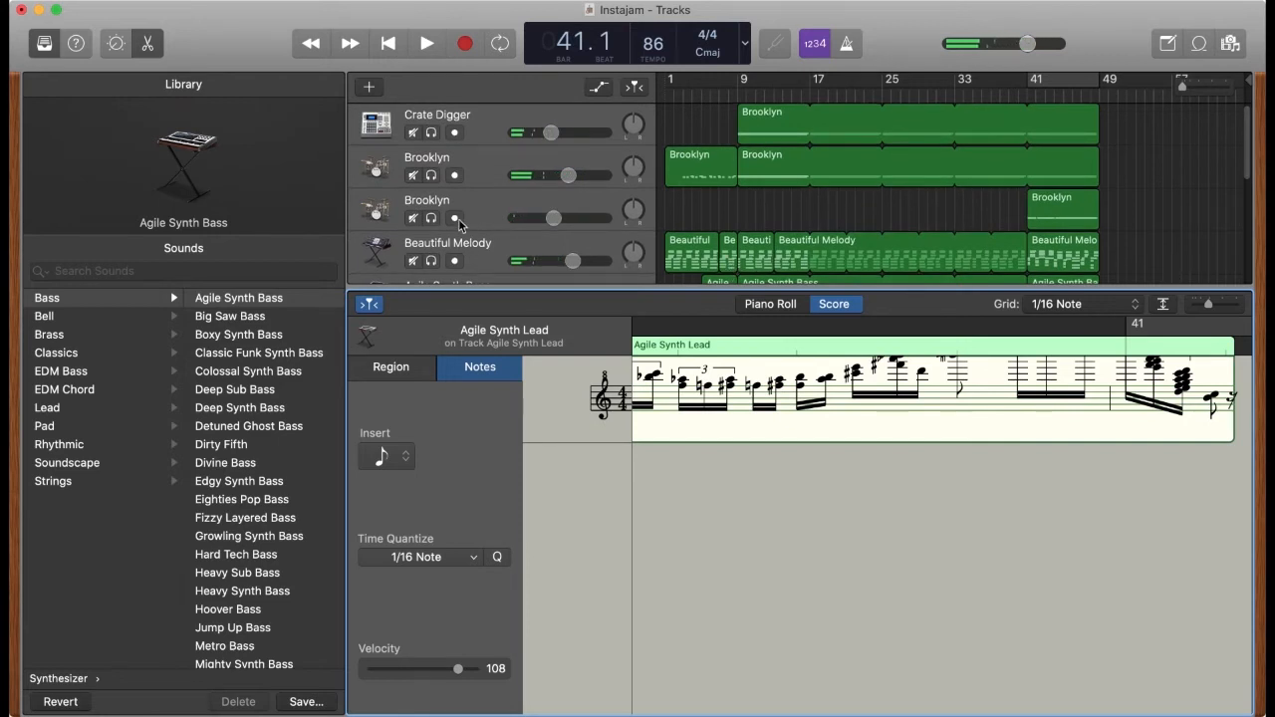
pyautogui.click(432, 218)
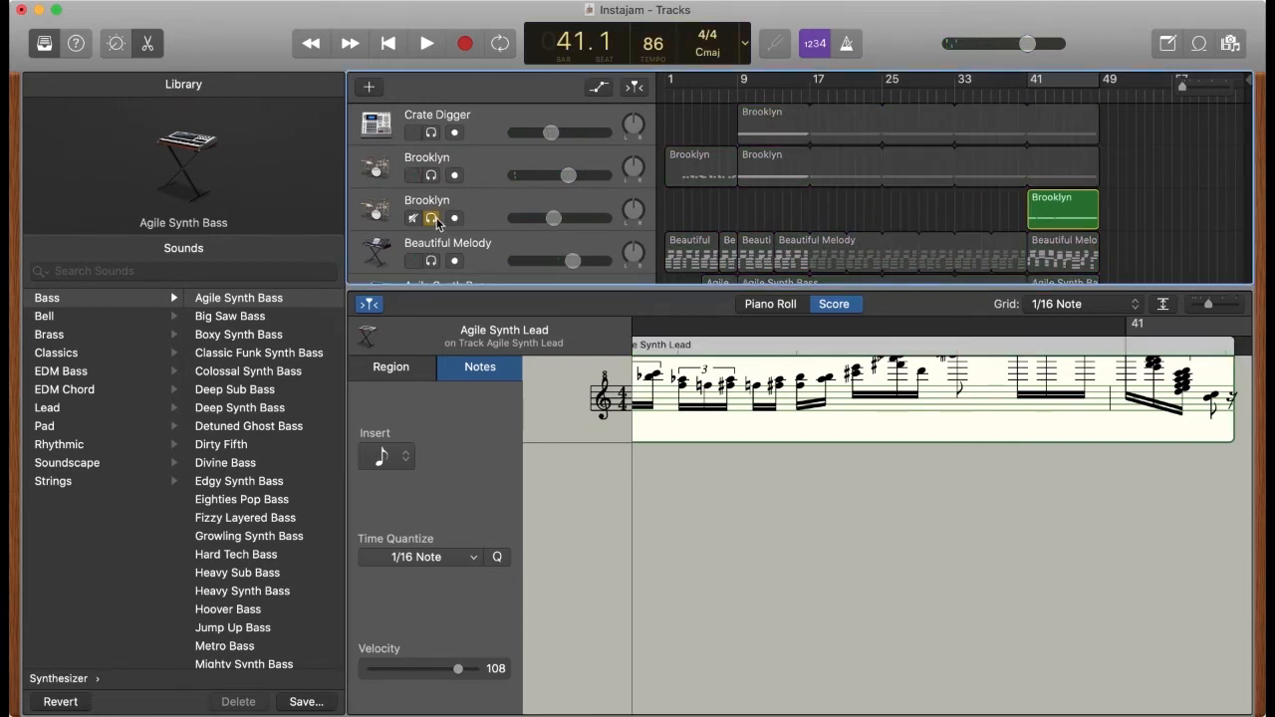
pyautogui.click(432, 218)
pyautogui.click(432, 218)
pyautogui.click(431, 175)
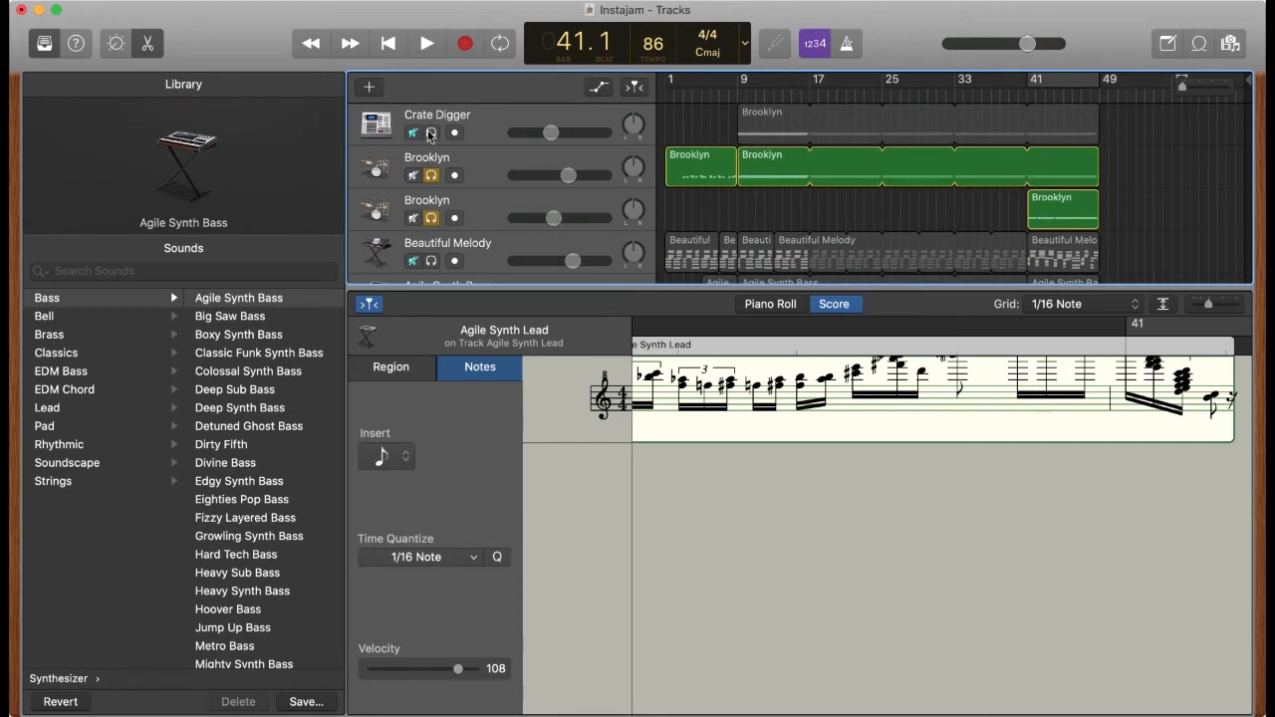
pyautogui.click(430, 133)
pyautogui.press('space')
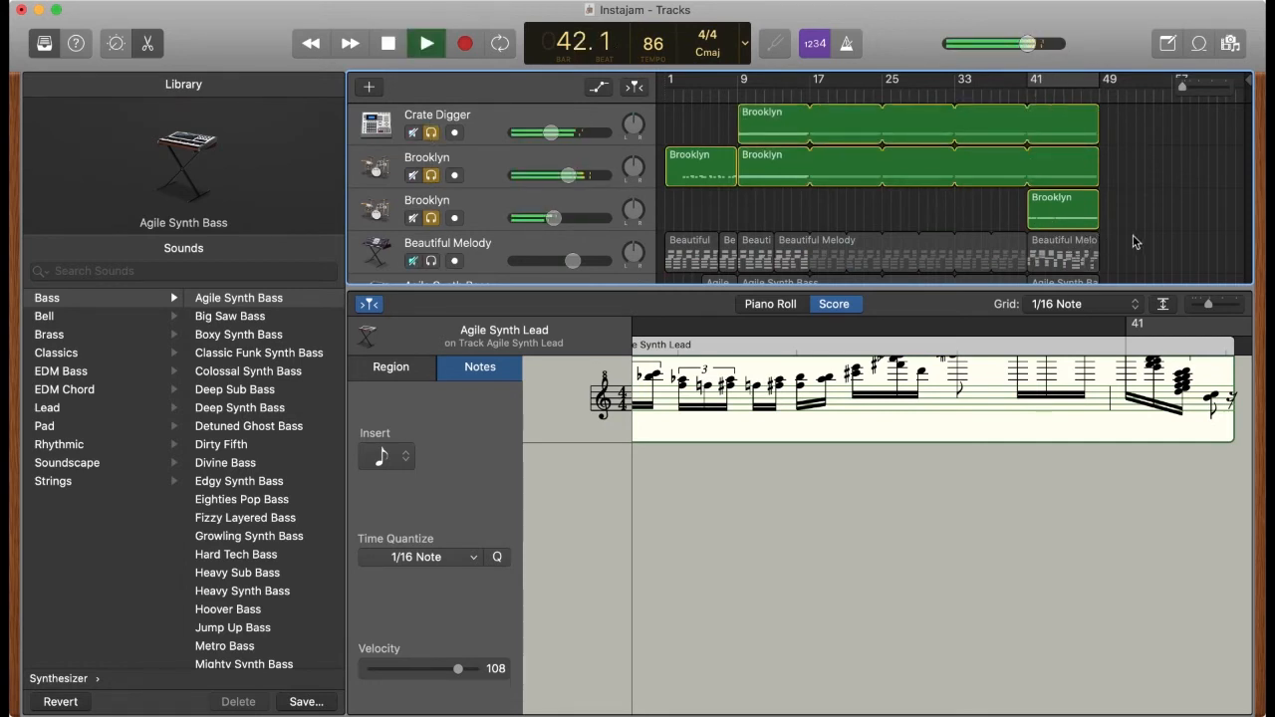
pyautogui.click(432, 176)
pyautogui.click(431, 133)
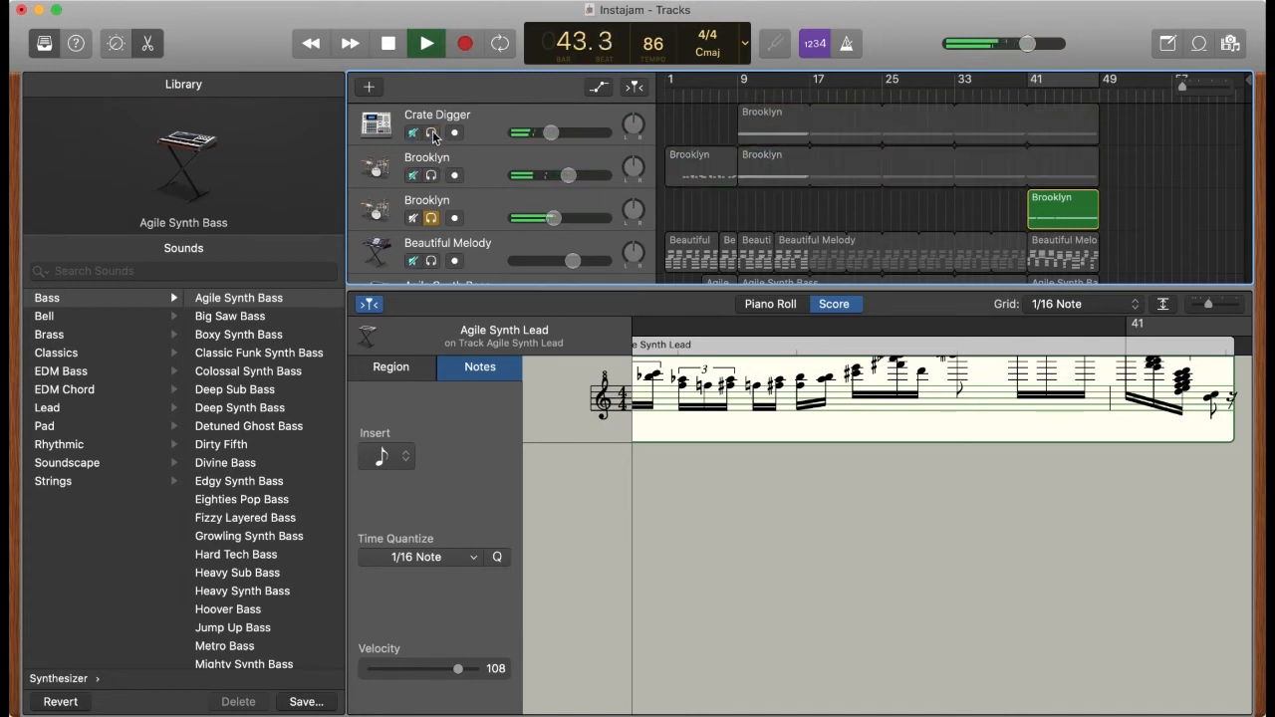
# Stop playback and clear the solos on Crate Digger and both Brooklyn drum tracks
pyautogui.press('space')
pyautogui.click(432, 134)
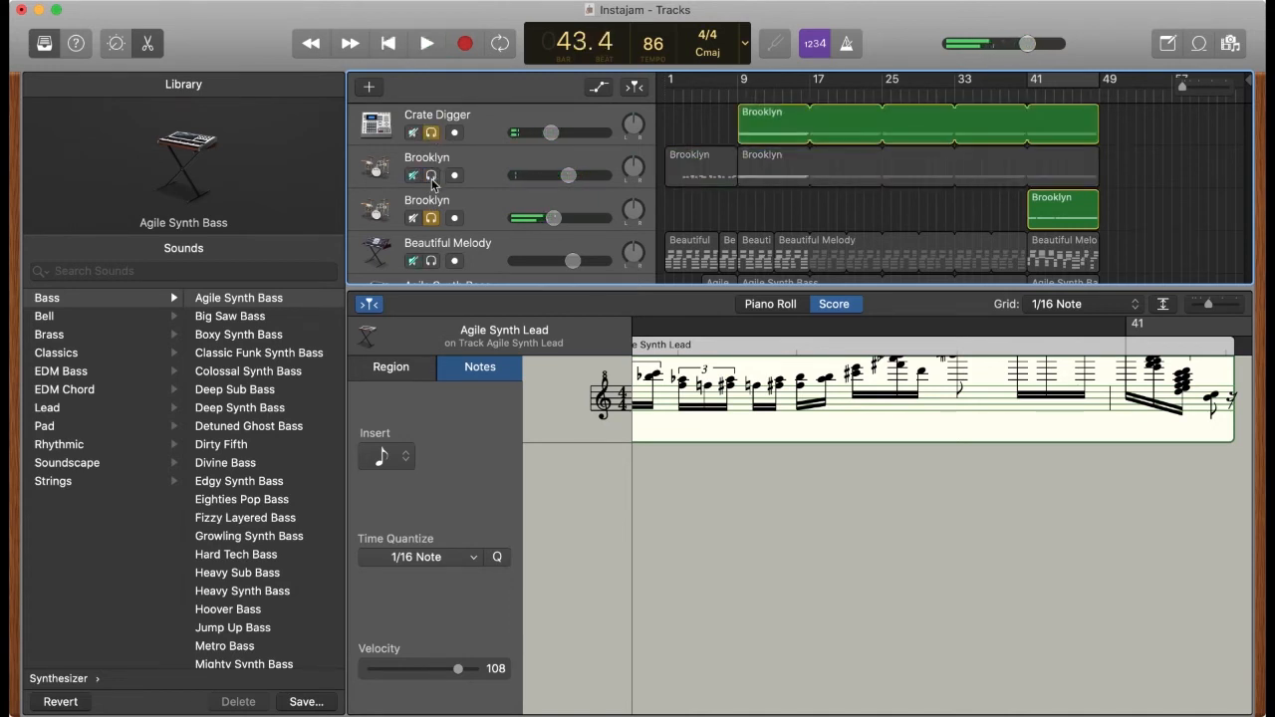
pyautogui.click(432, 177)
pyautogui.click(431, 219)
pyautogui.click(431, 176)
pyautogui.click(432, 134)
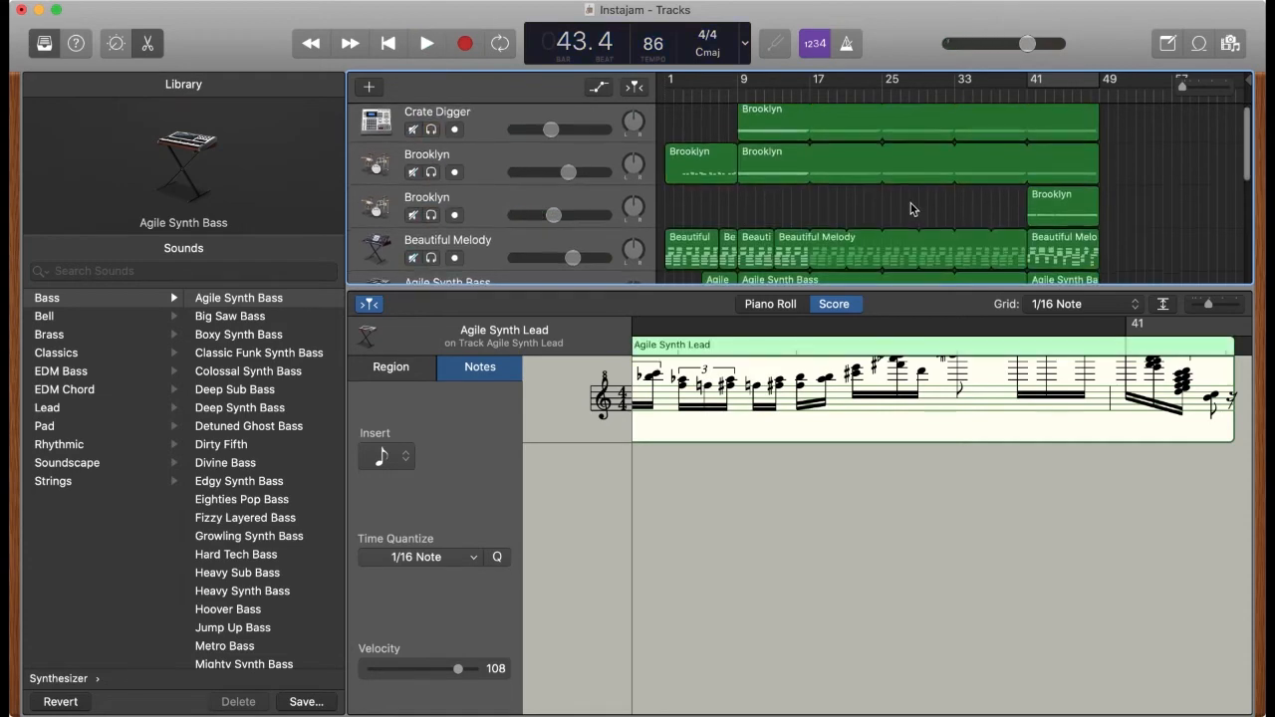
# Solo the Beautiful Melody track and show its region at bar 41 as a score
pyautogui.scroll(-4, 914, 205)
pyautogui.click(432, 173)
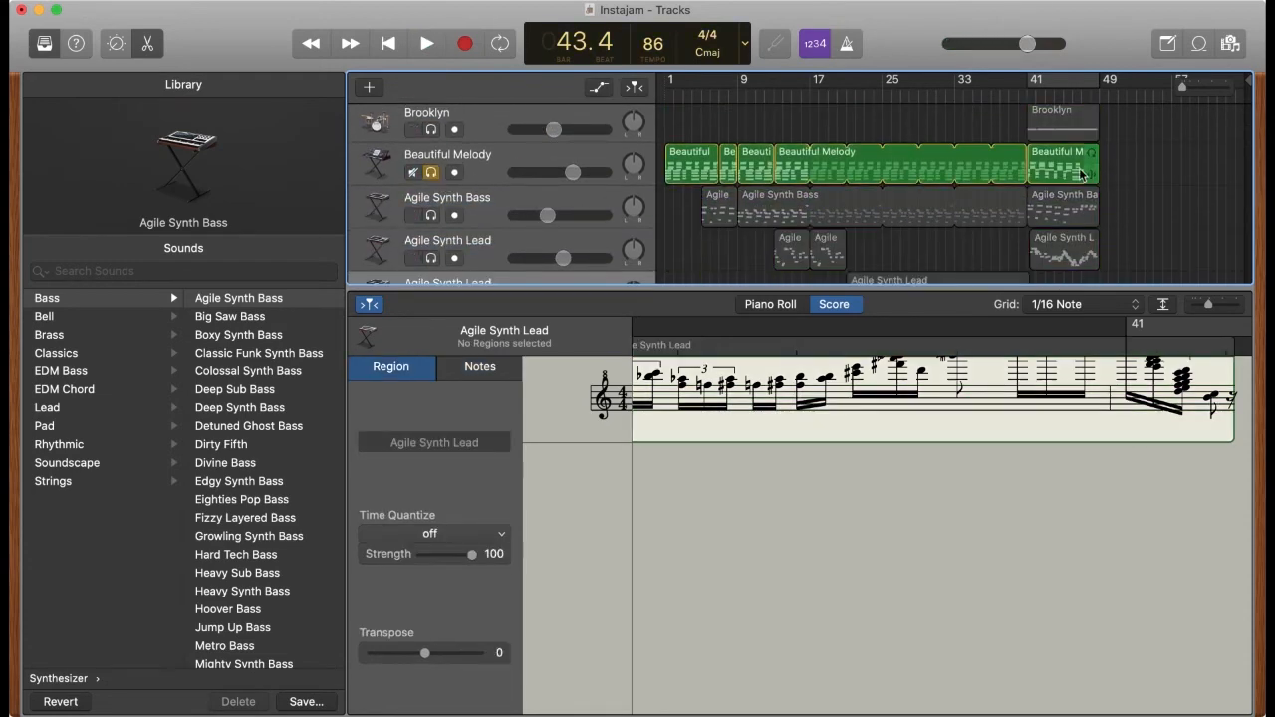
pyautogui.click(1083, 174)
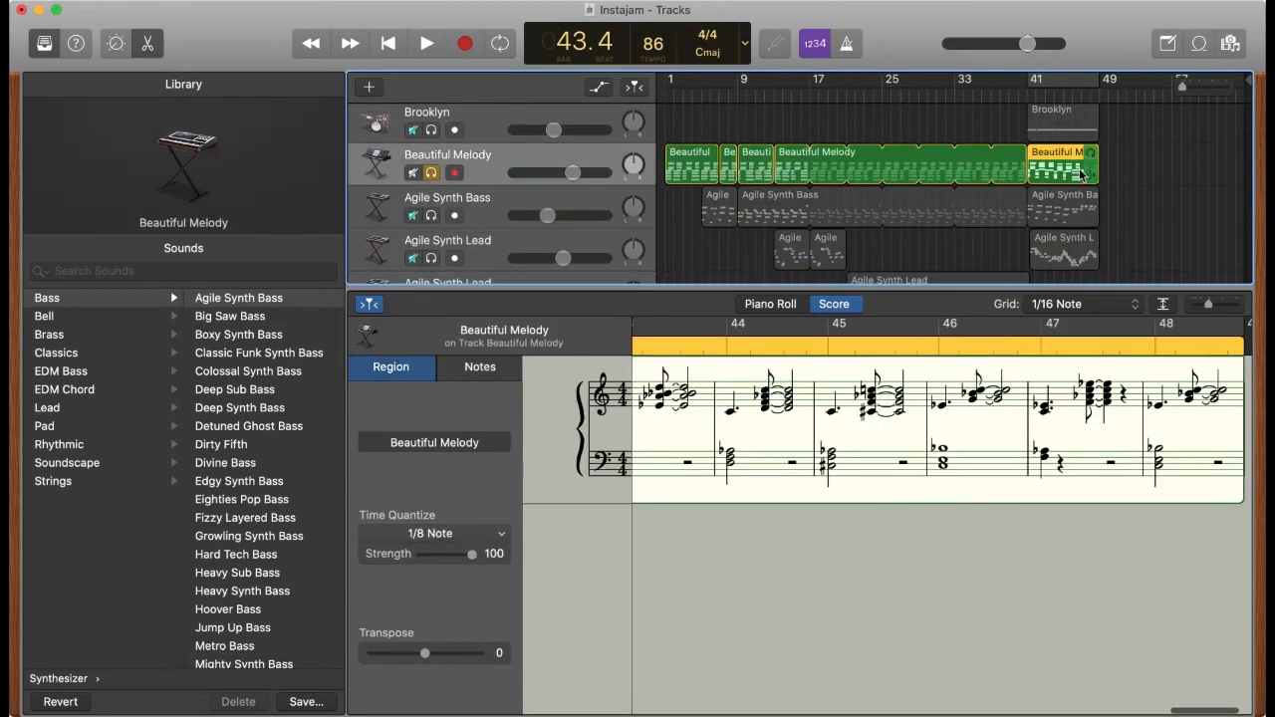
# Examine the Beautiful Melody chords in the score bar by bar from bar 41 to the region's end
pyautogui.hscroll(-10, 730, 436)
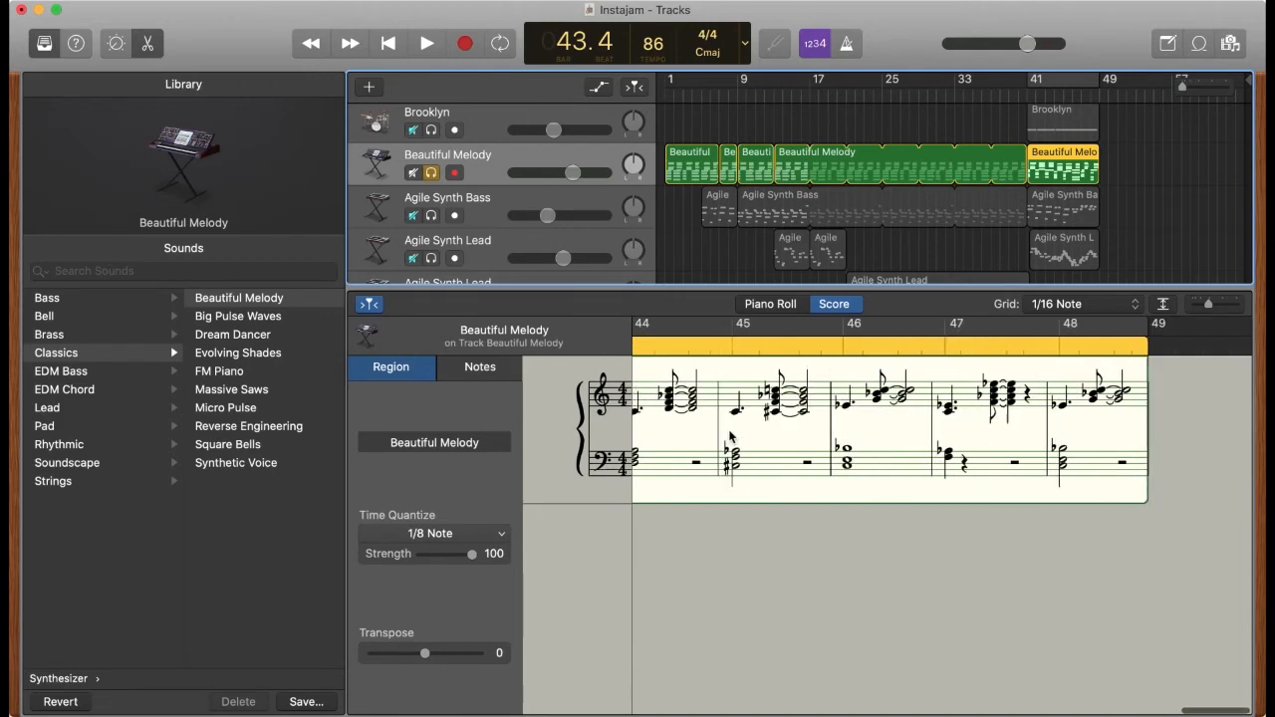
pyautogui.hscroll(-2, 722, 465)
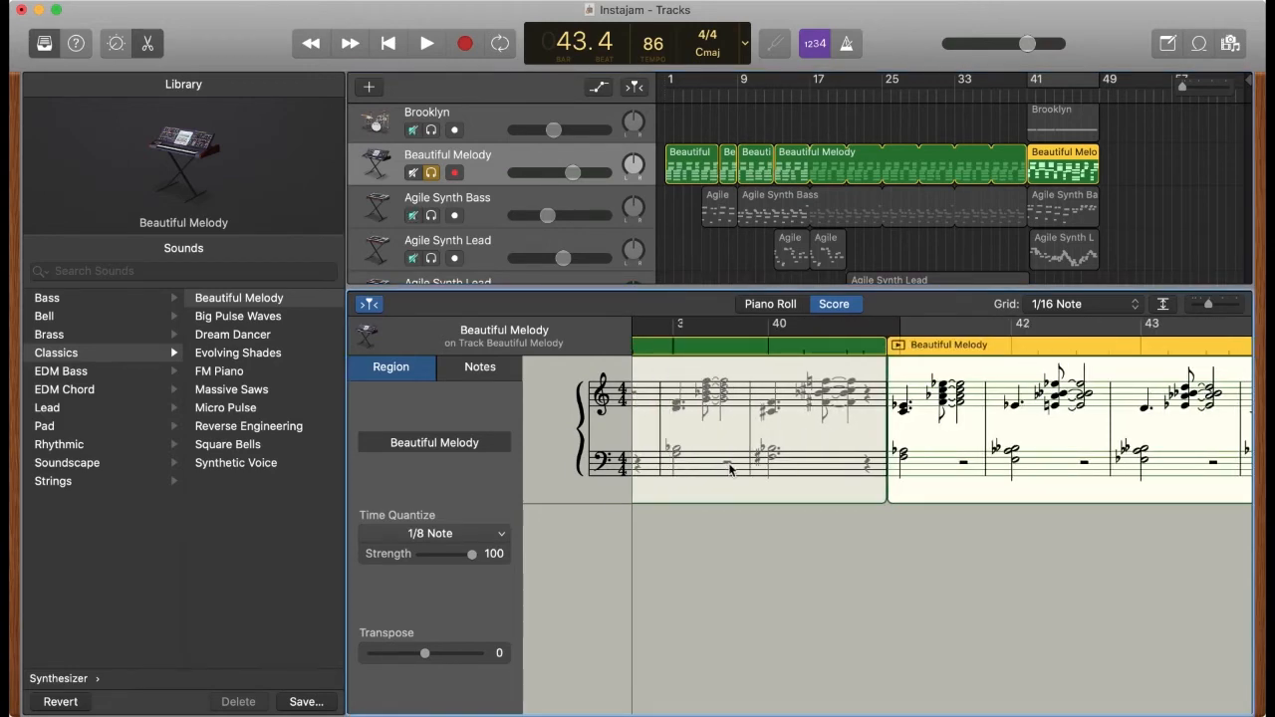
pyautogui.hscroll(3, 775, 464)
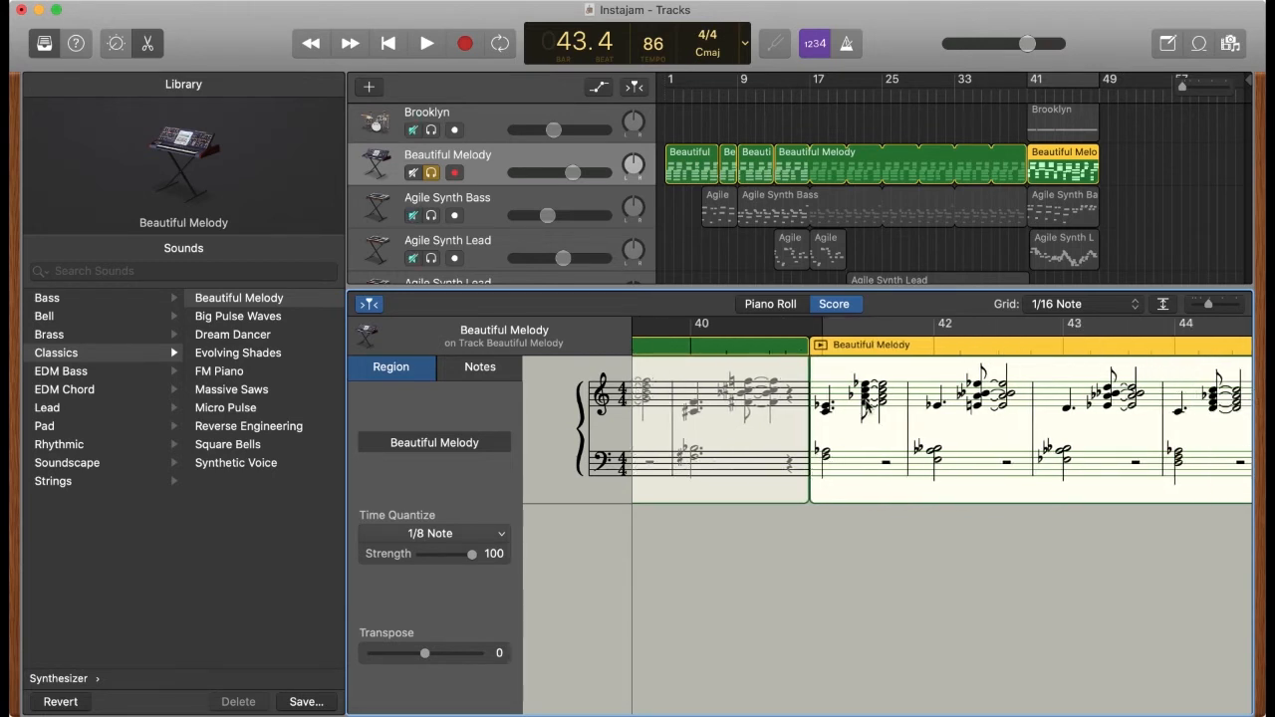
pyautogui.hscroll(2, 865, 405)
pyautogui.hscroll(3, 893, 473)
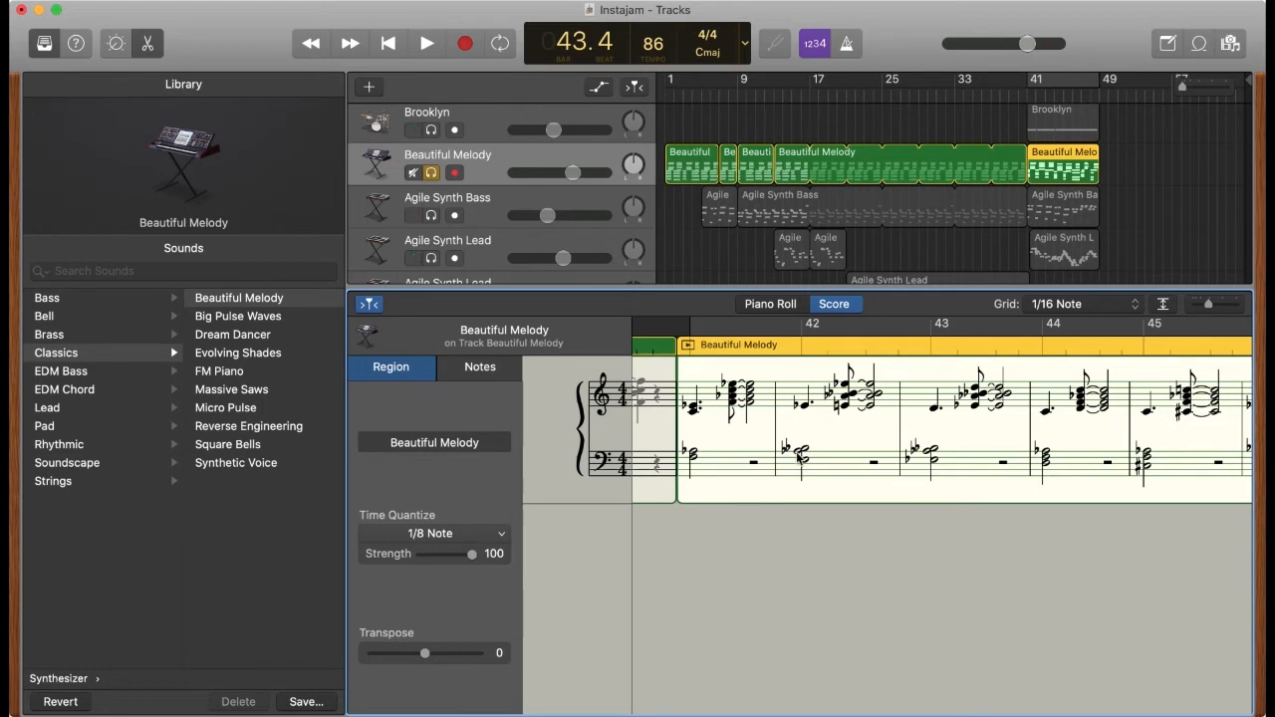
pyautogui.hscroll(4, 807, 466)
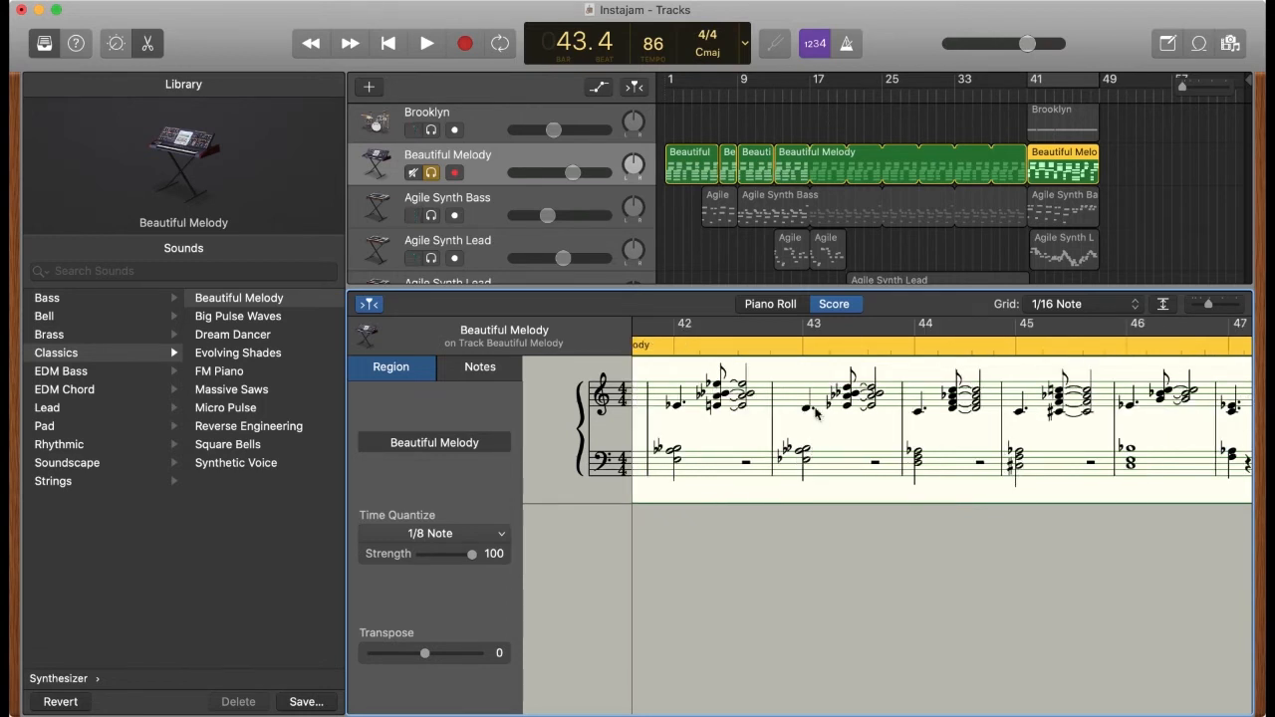
pyautogui.hscroll(3, 816, 414)
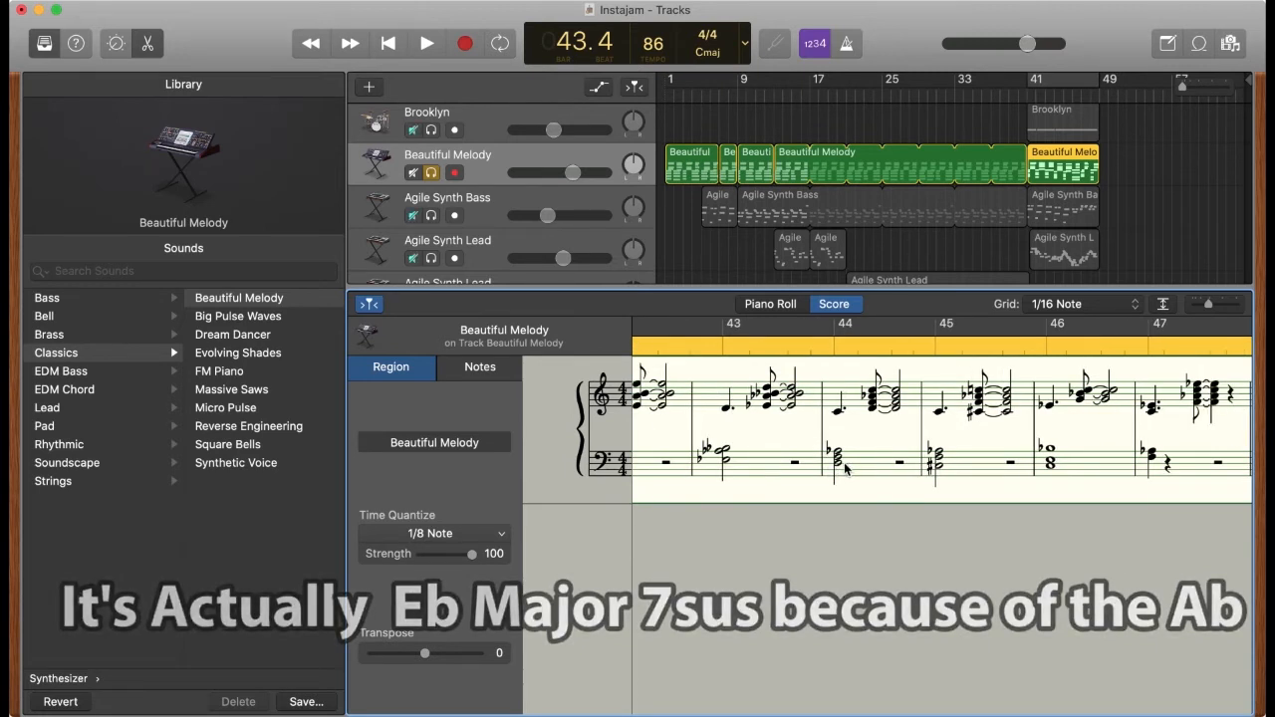
pyautogui.hscroll(4, 853, 445)
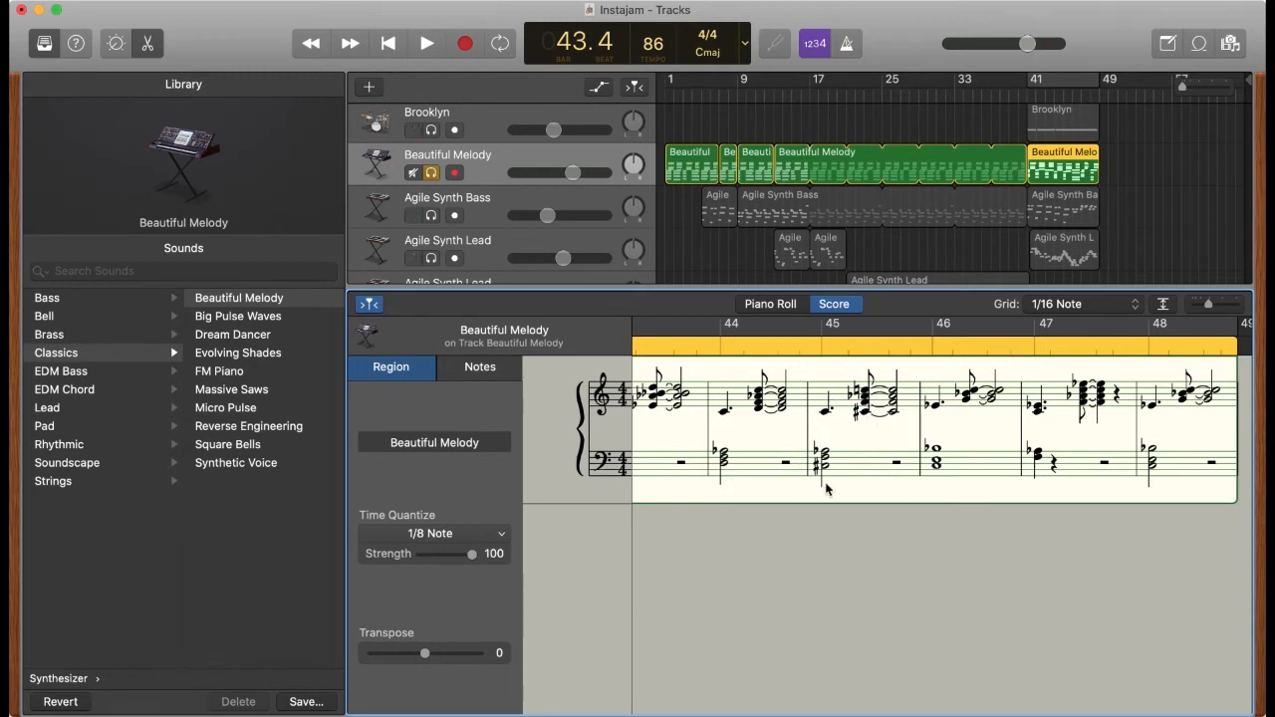
pyautogui.hscroll(3, 894, 477)
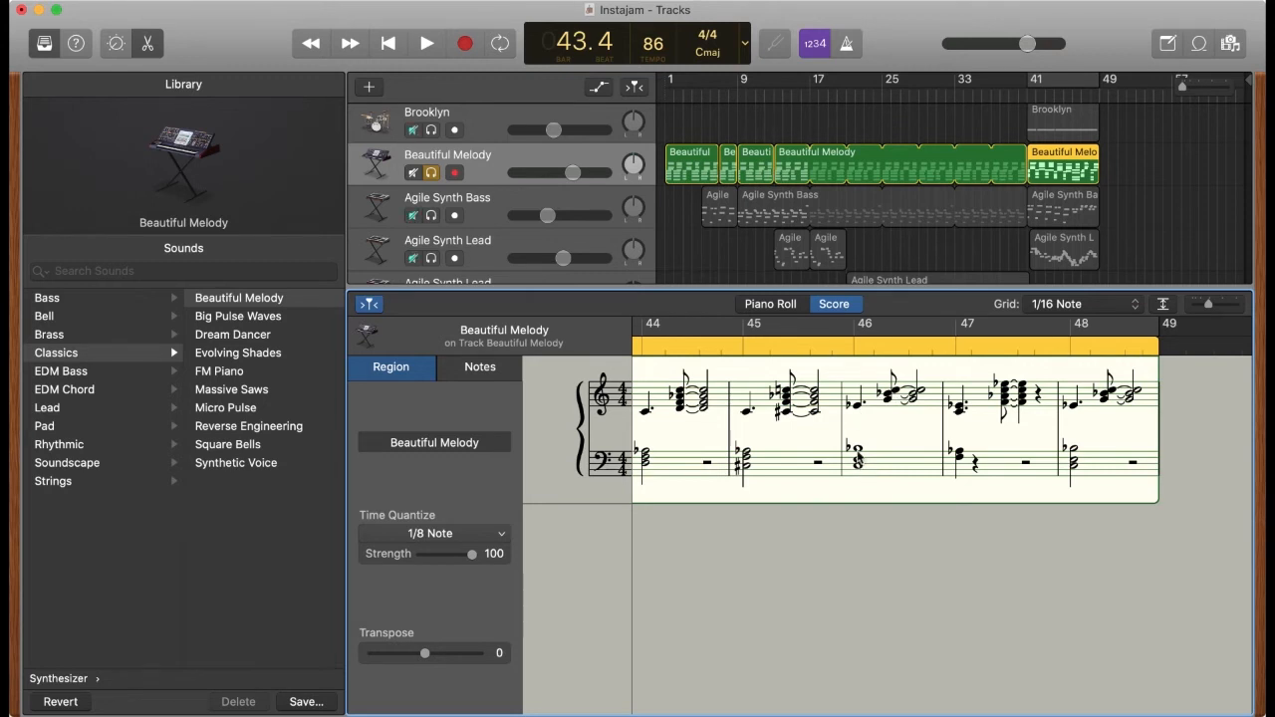
# Audition the individual bass and treble notes of the Beautiful Melody chords in bar 46
pyautogui.click(859, 464)
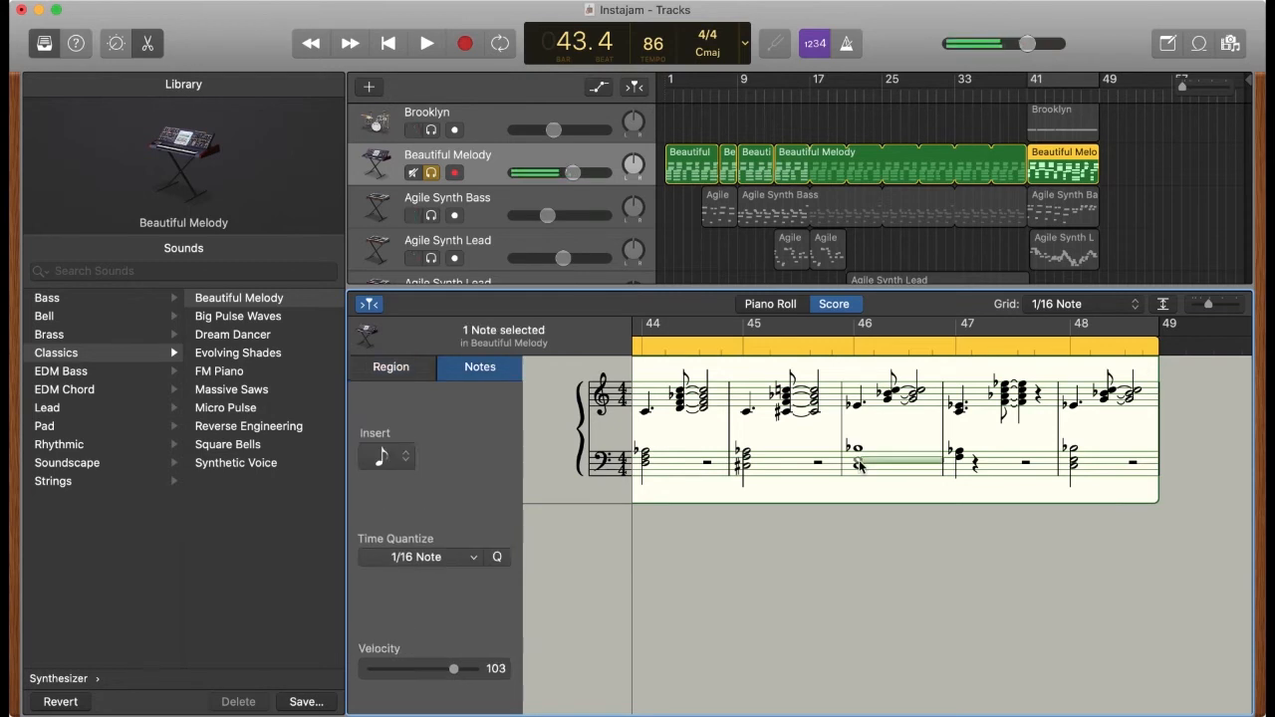
pyautogui.click(859, 408)
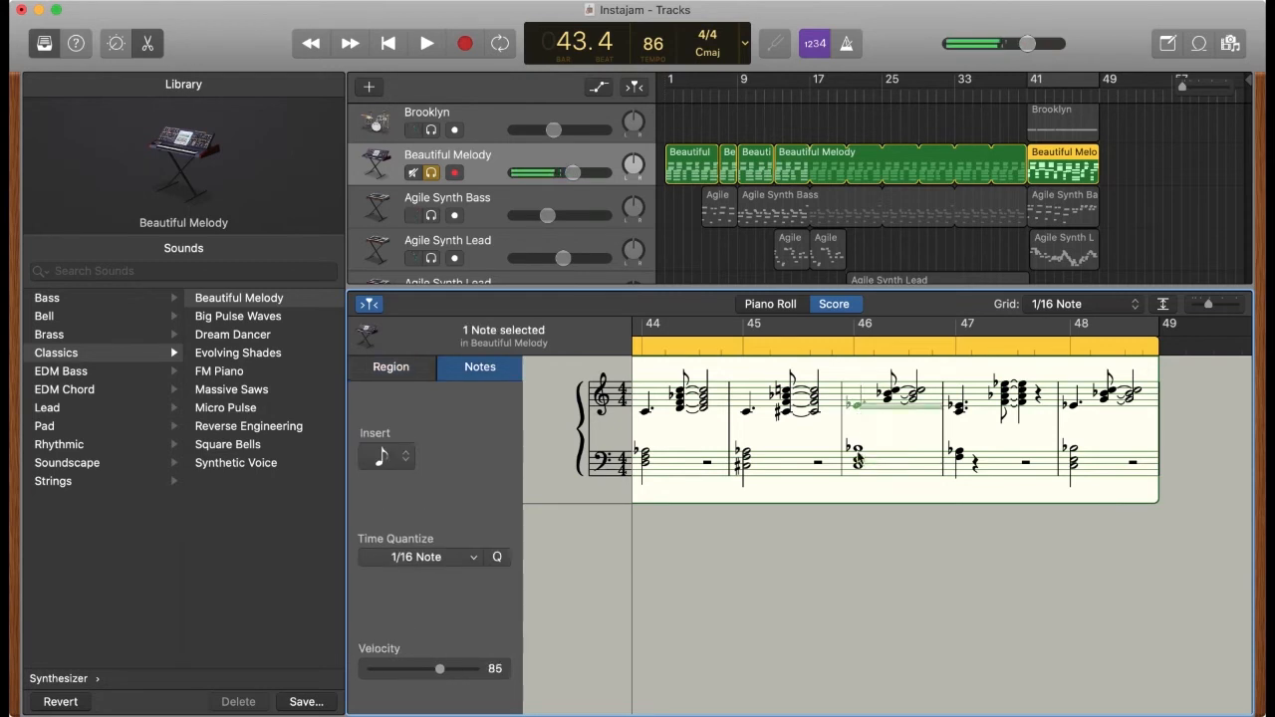
pyautogui.click(859, 467)
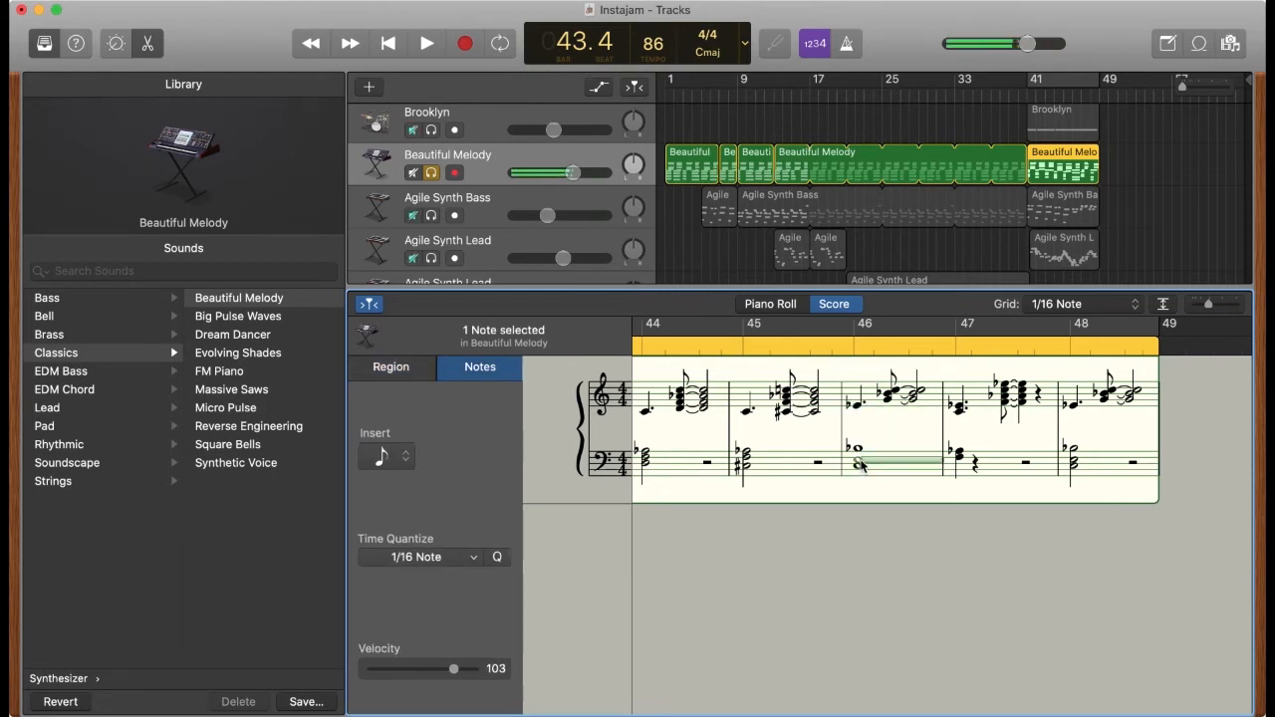
pyautogui.click(861, 450)
pyautogui.click(858, 406)
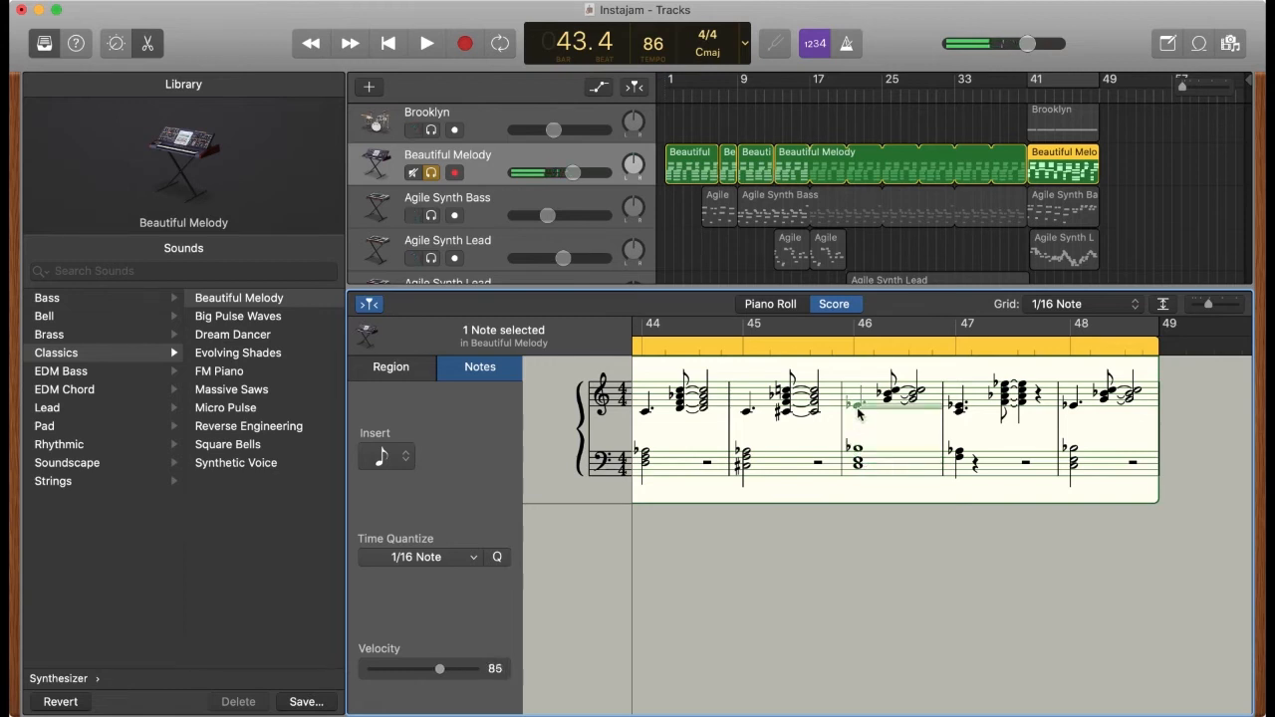
pyautogui.click(889, 399)
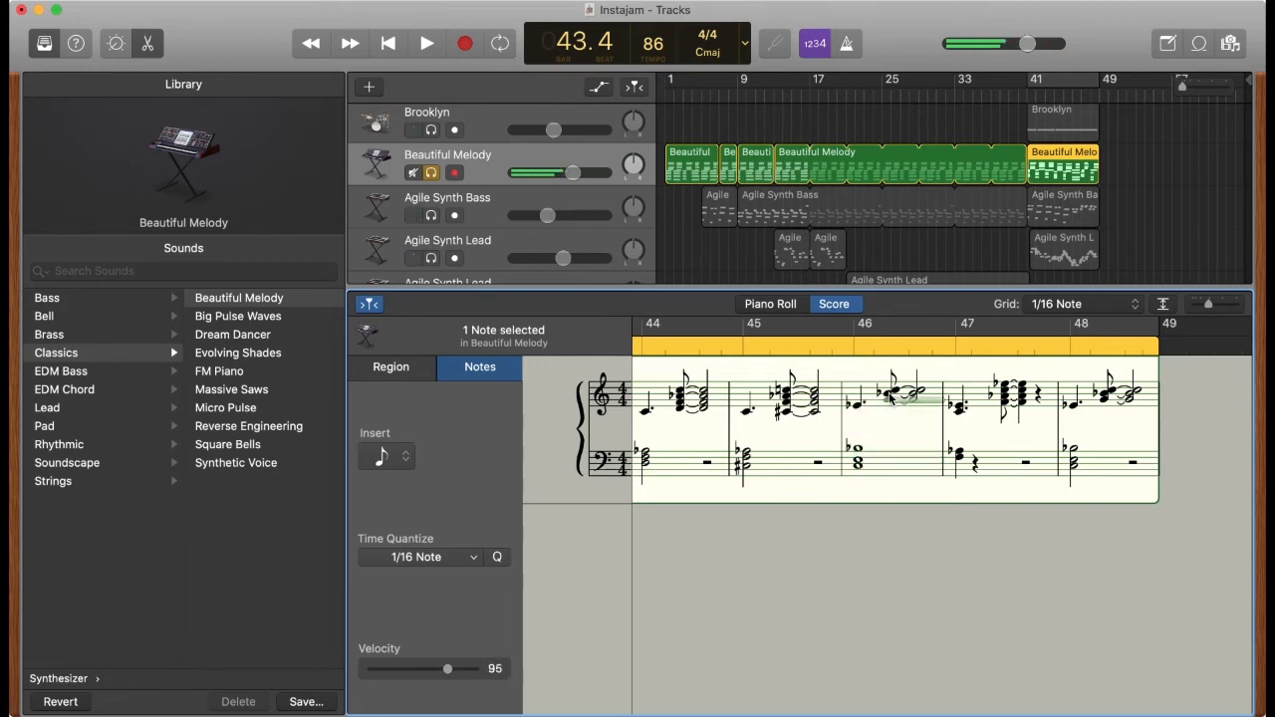
pyautogui.click(888, 394)
pyautogui.click(895, 390)
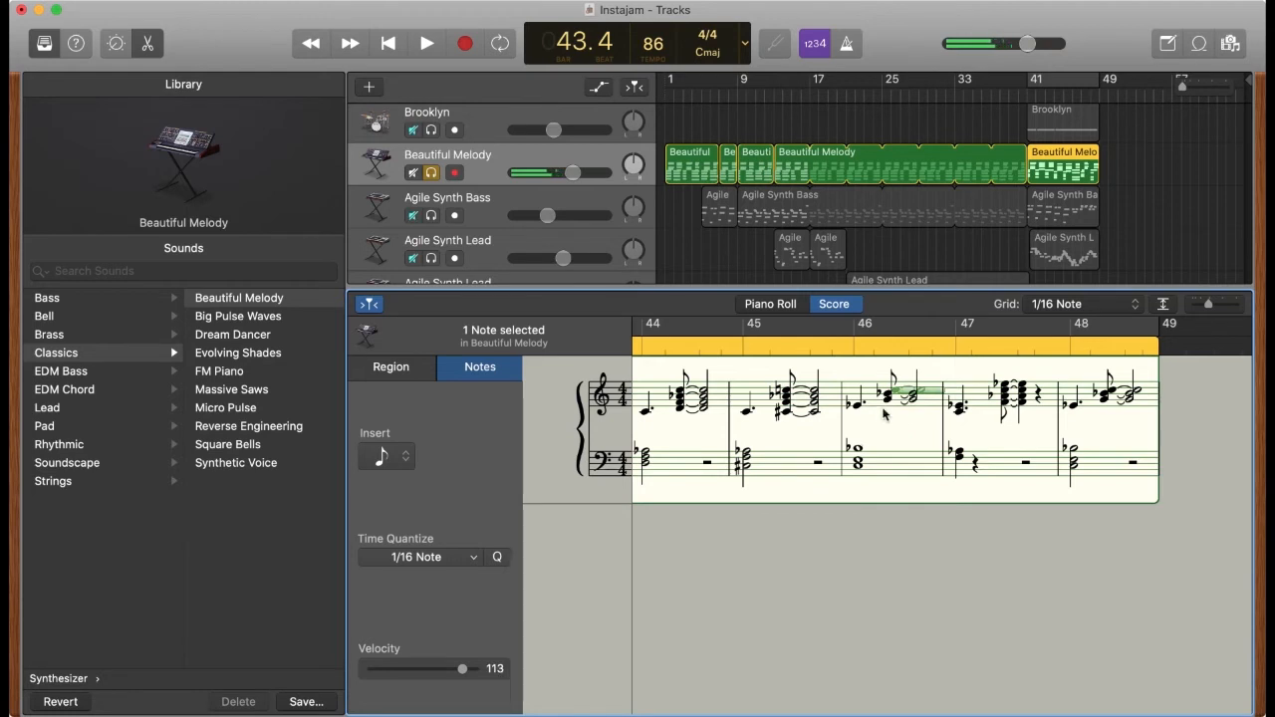
# Play the soloed Beautiful Melody from bar 47 to the region's end, and replay the whole region from bar 41
pyautogui.click(955, 346)
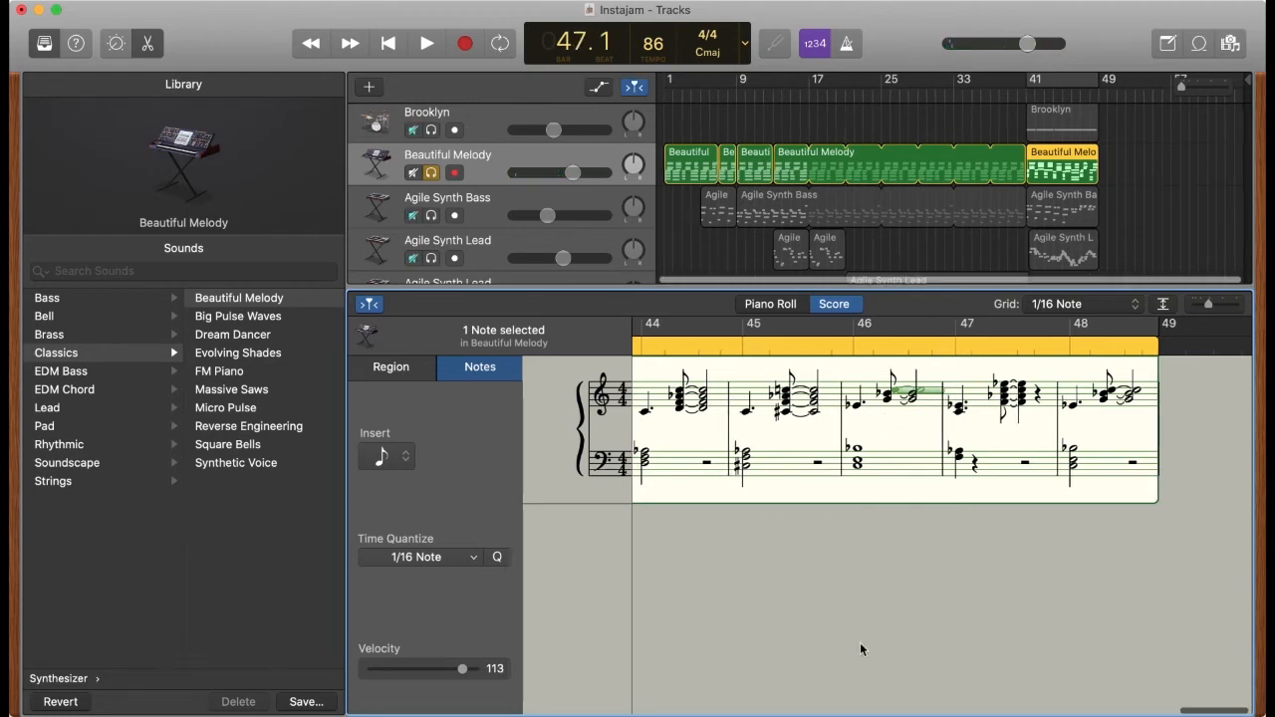
pyautogui.press('space')
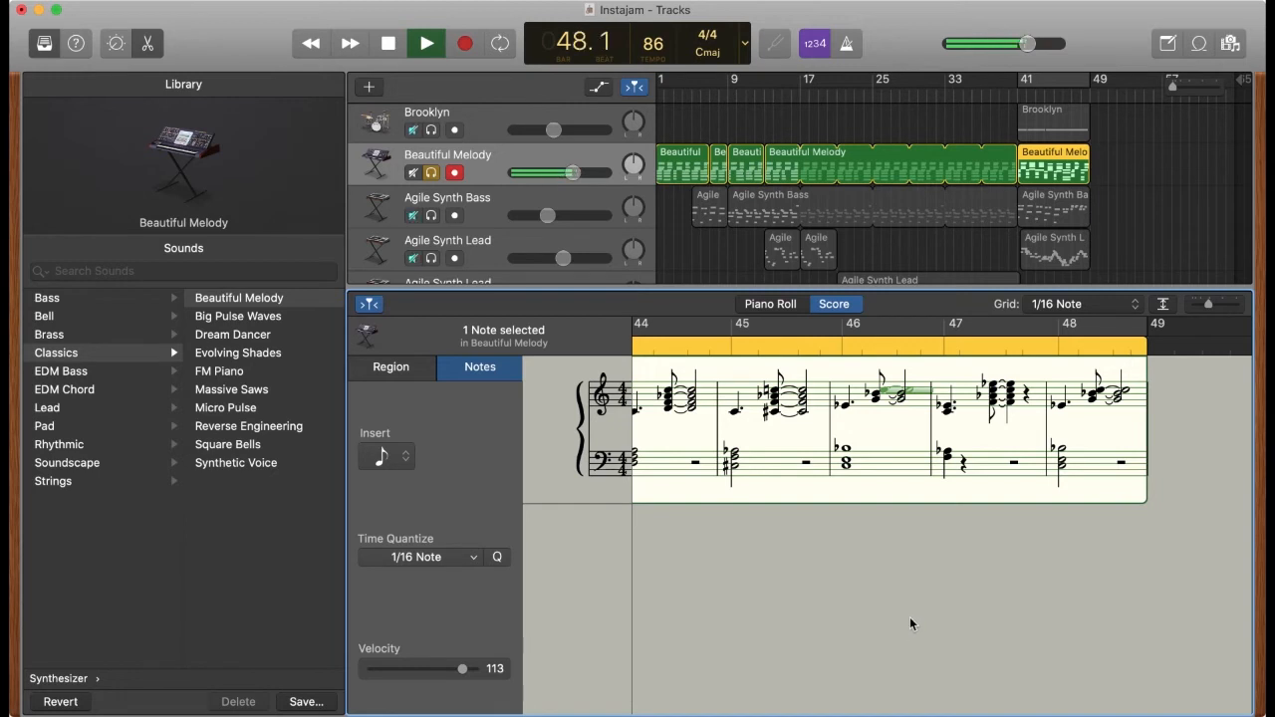
pyautogui.press('space')
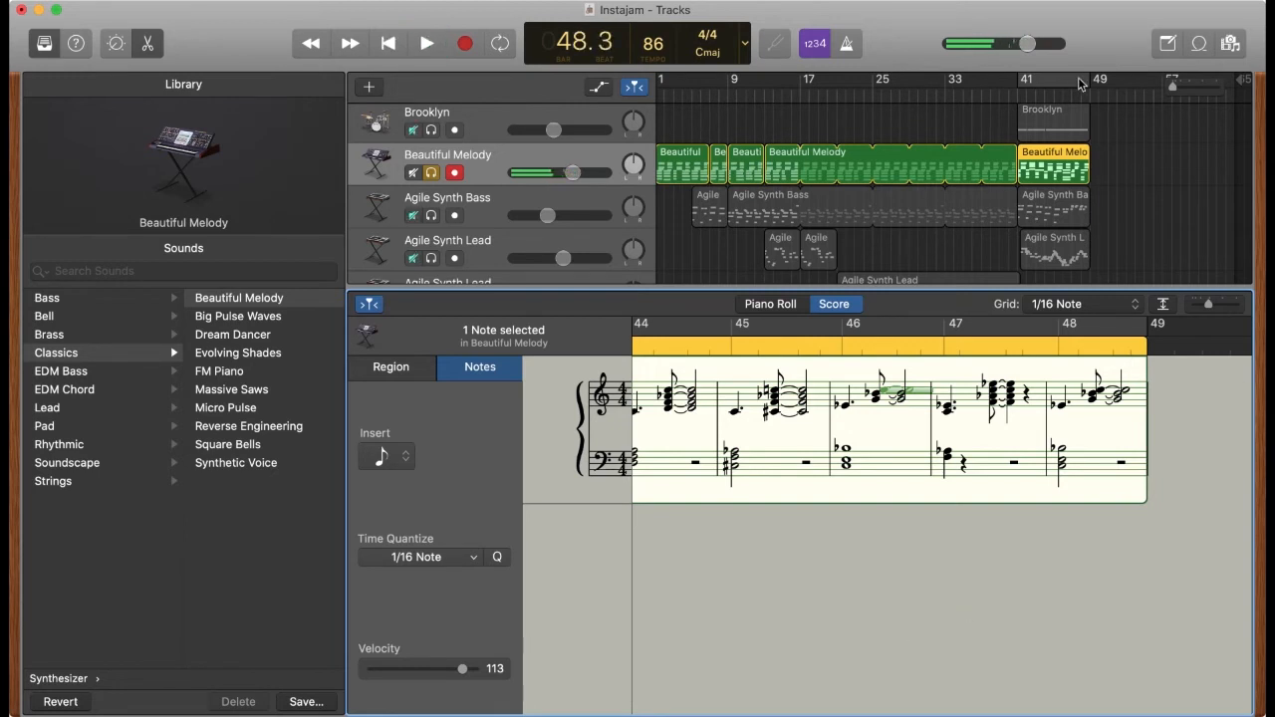
pyautogui.click(1024, 90)
pyautogui.press('space')
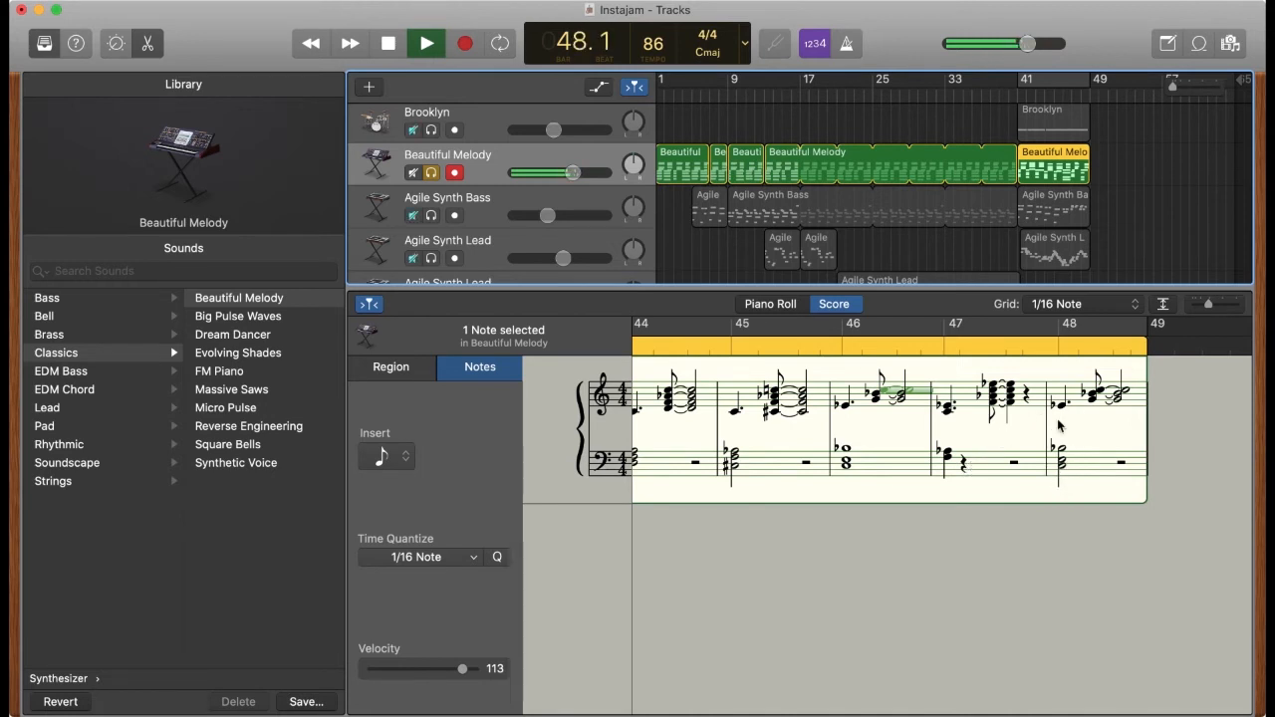
pyautogui.press('space')
# Show the Agile Synth Bass region at bar 41 as a score and play it from 41.1 soloed together with Beautiful Melody
pyautogui.click(1017, 100)
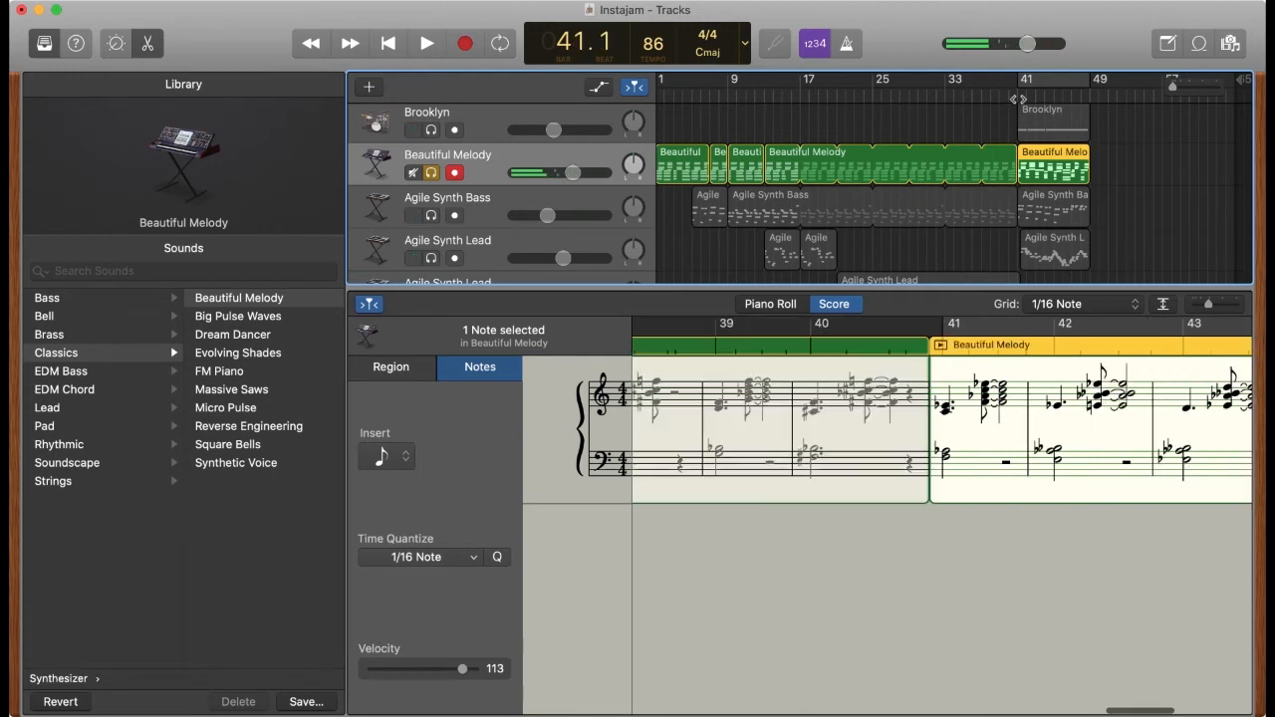
pyautogui.click(1051, 214)
pyautogui.click(433, 217)
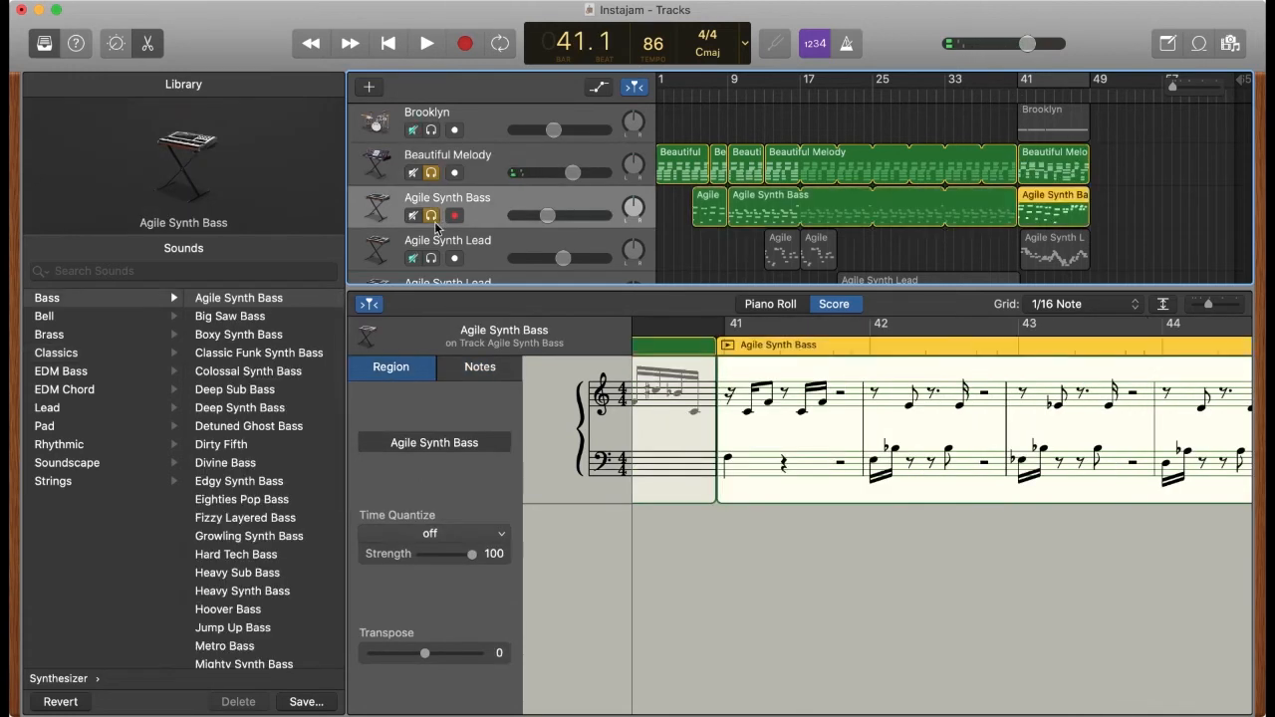
pyautogui.press('space')
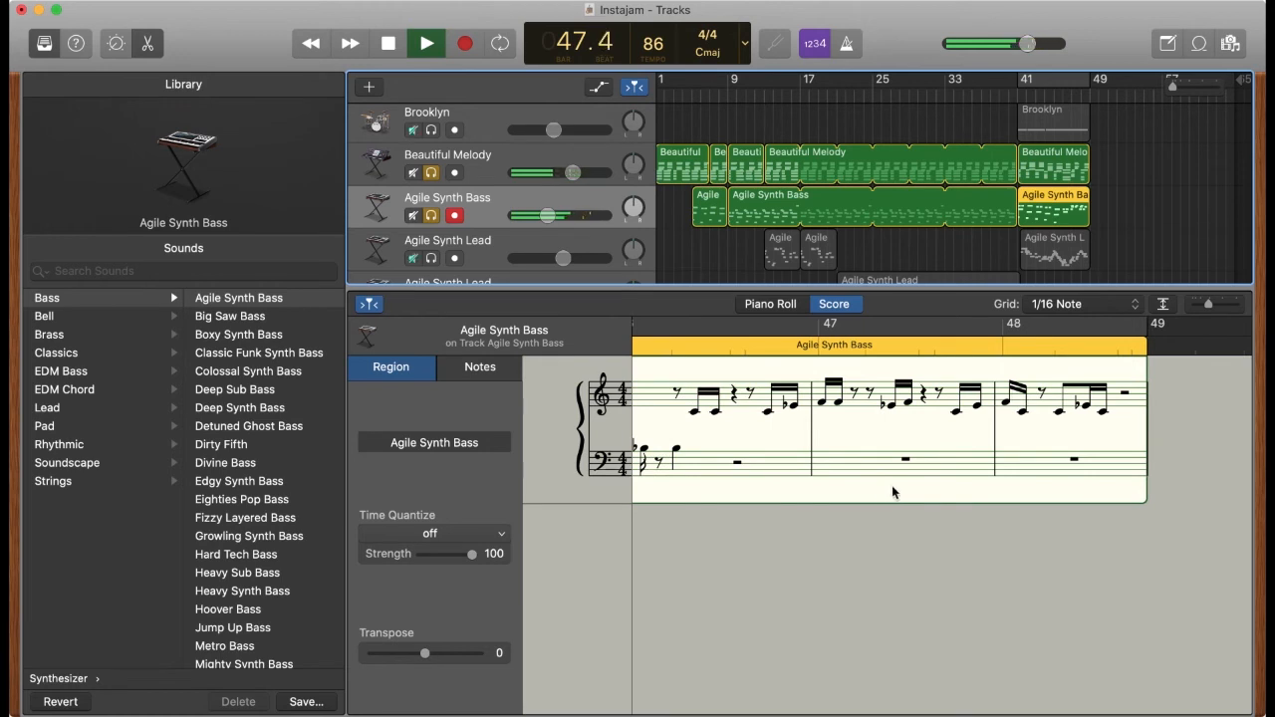
pyautogui.press('space')
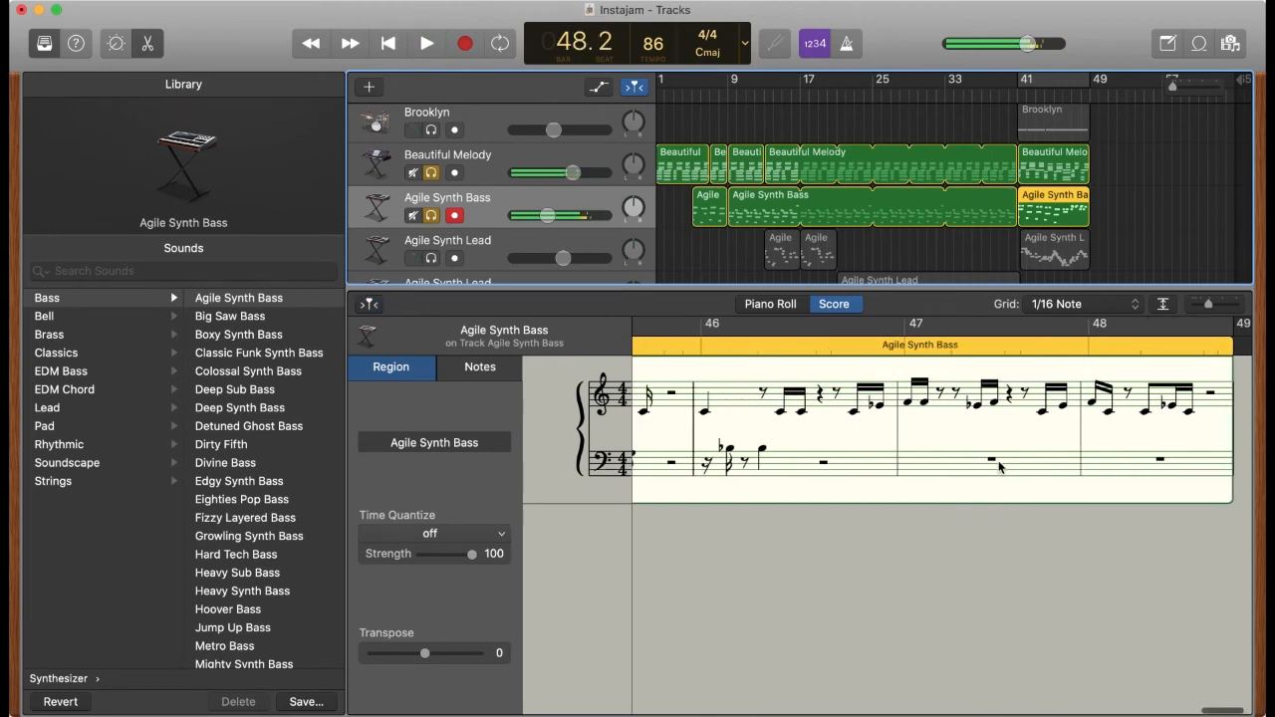
# Replay the bass and melody from 45.4 to 48.3 and review the bass score's closing bars
pyautogui.click(794, 349)
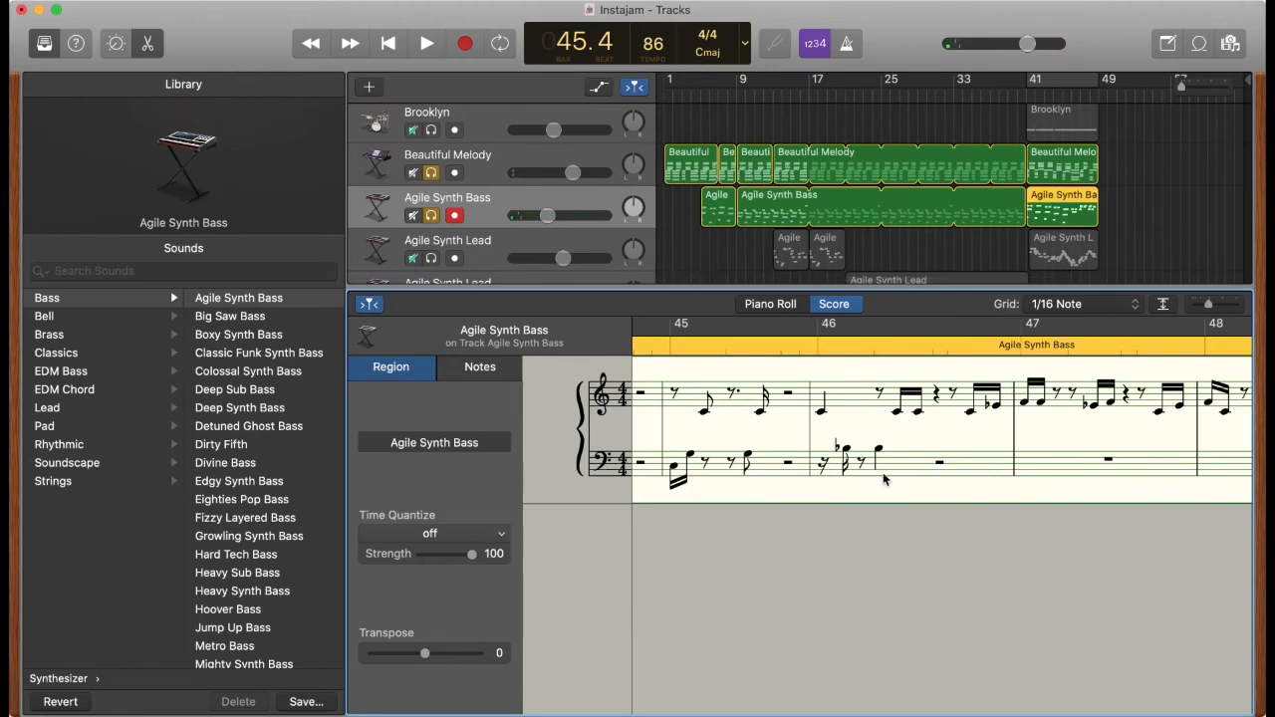
pyautogui.press('space')
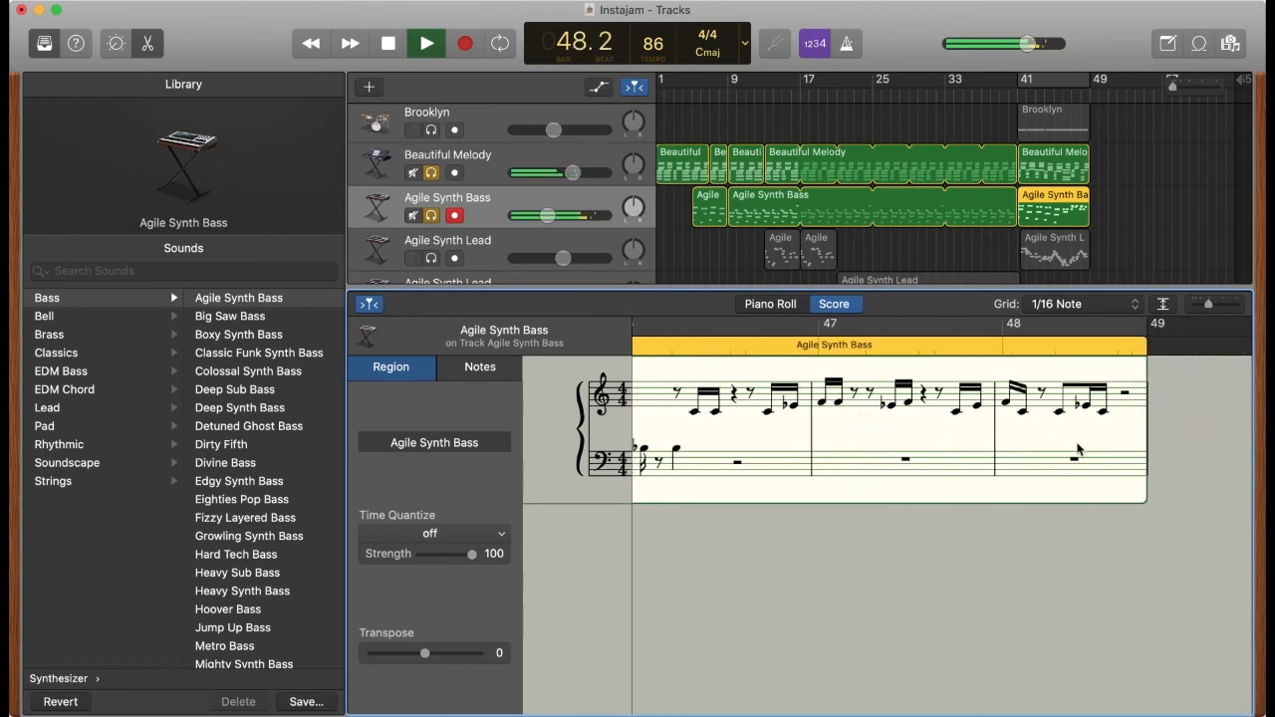
pyautogui.press('space')
pyautogui.hscroll(-5, 1136, 473)
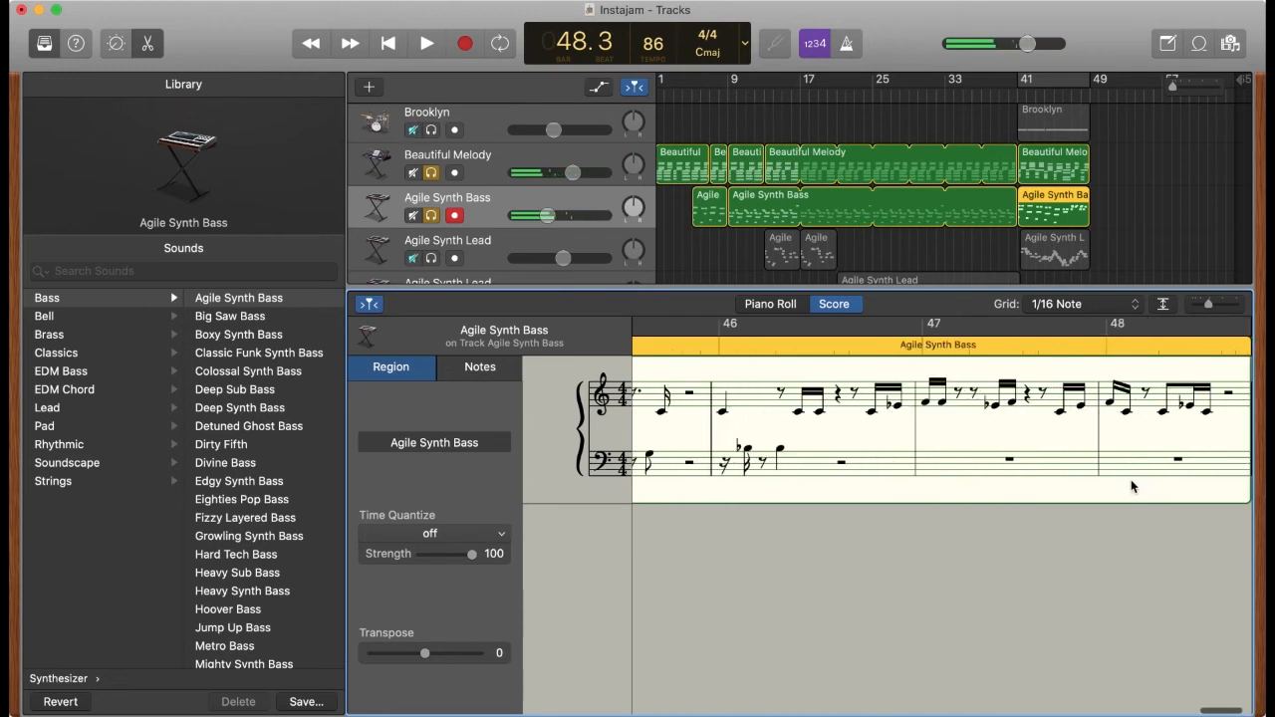
pyautogui.hscroll(5, 1131, 496)
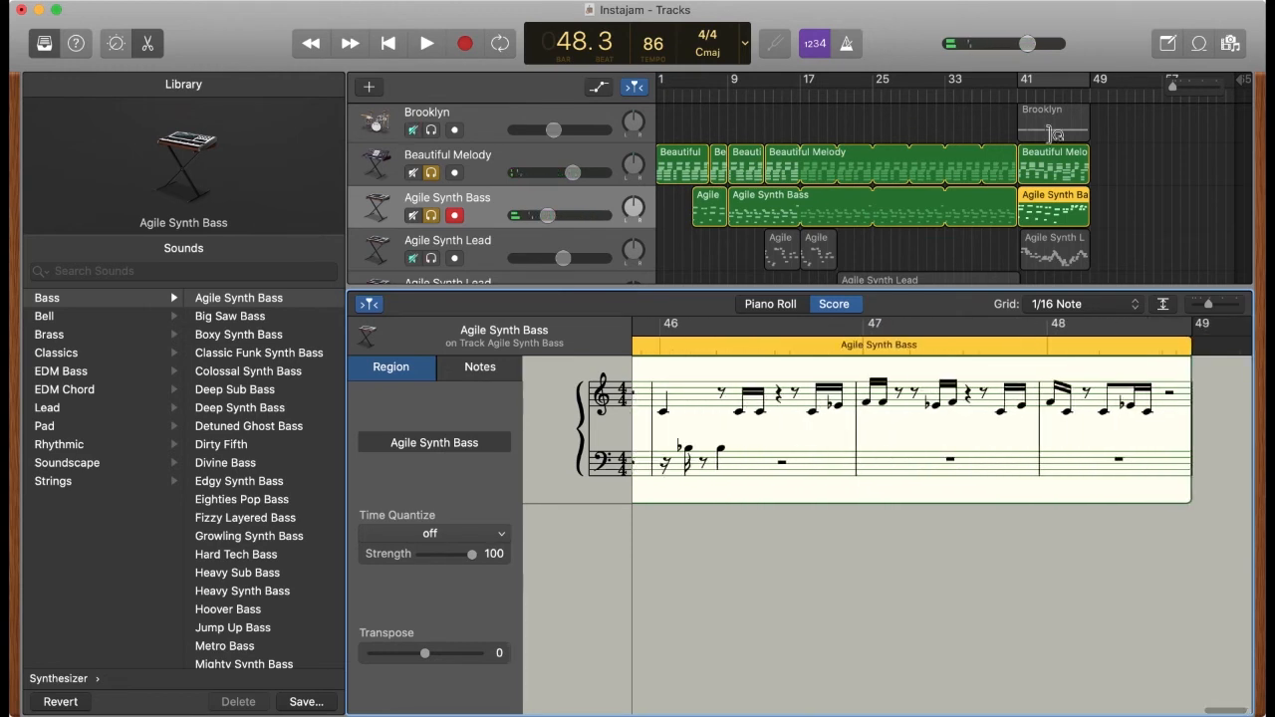
# Add Crate Digger and both Brooklyn tracks to the solo, and play the drums, melody and bass from 41.1 to 48.3
pyautogui.click(1017, 95)
pyautogui.scroll(4, 1028, 153)
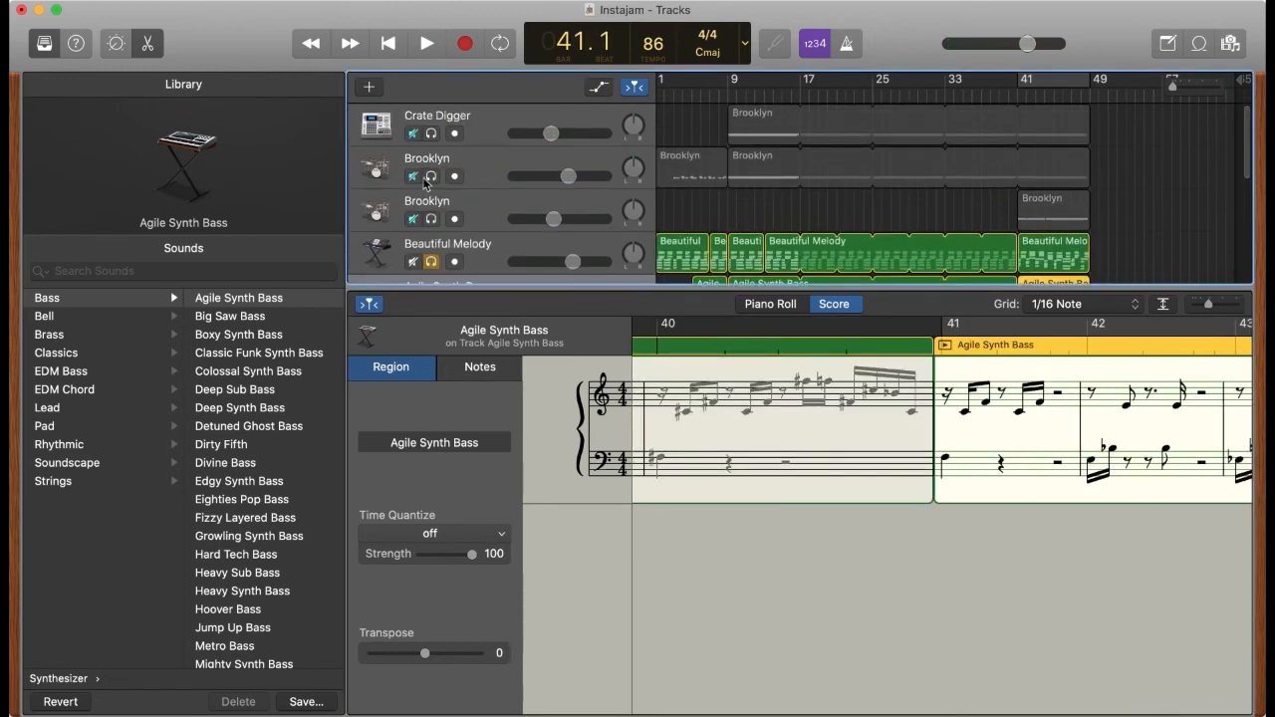
pyautogui.click(431, 134)
pyautogui.click(431, 176)
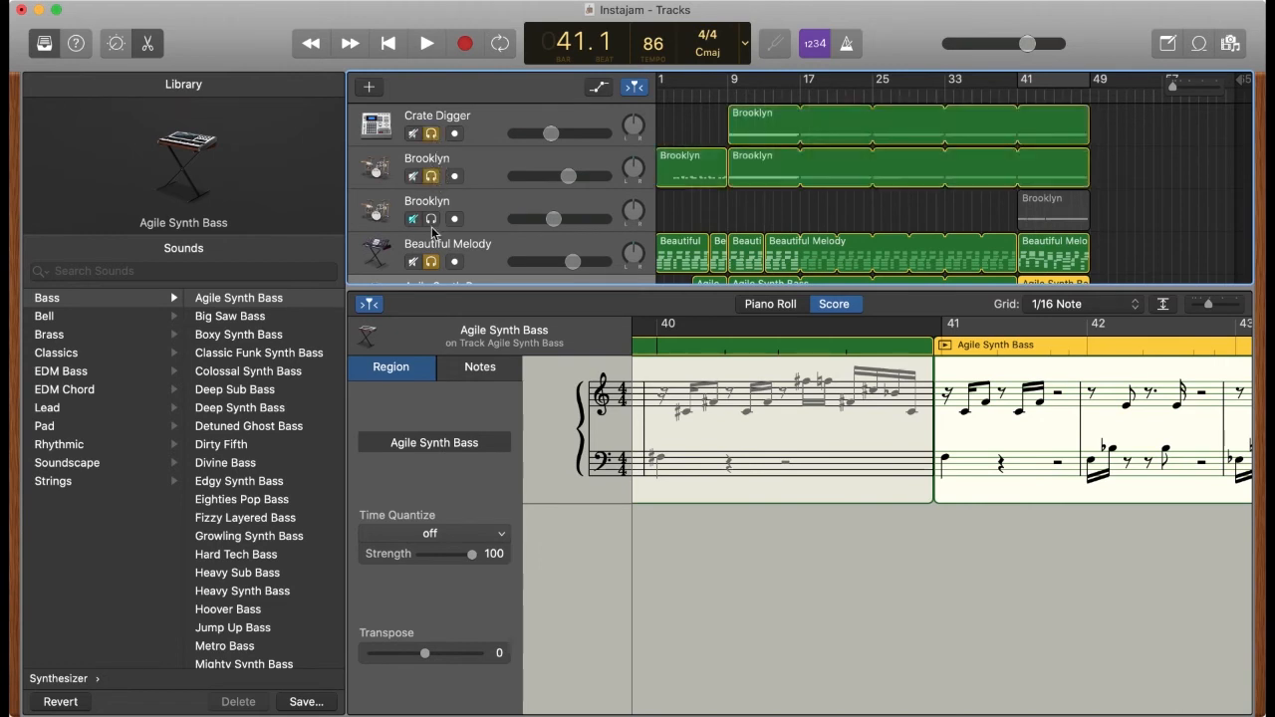
pyautogui.click(432, 221)
pyautogui.press('space')
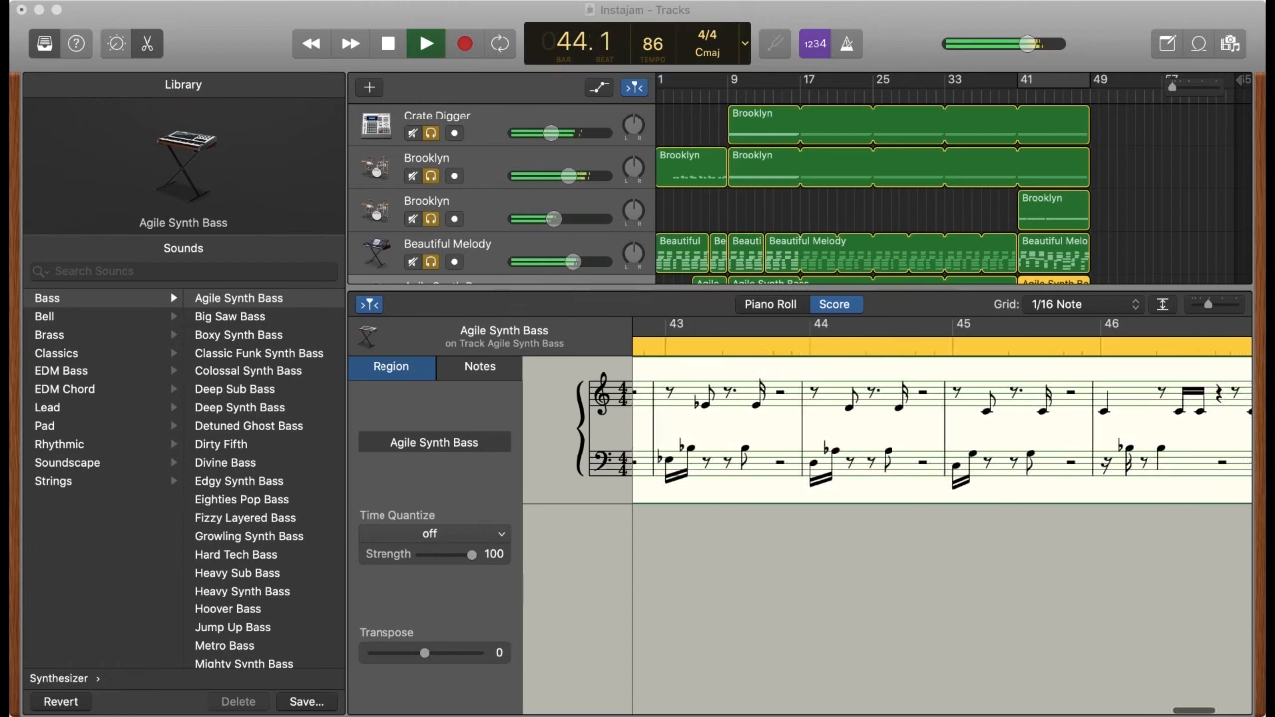
pyautogui.press('super+Tab')
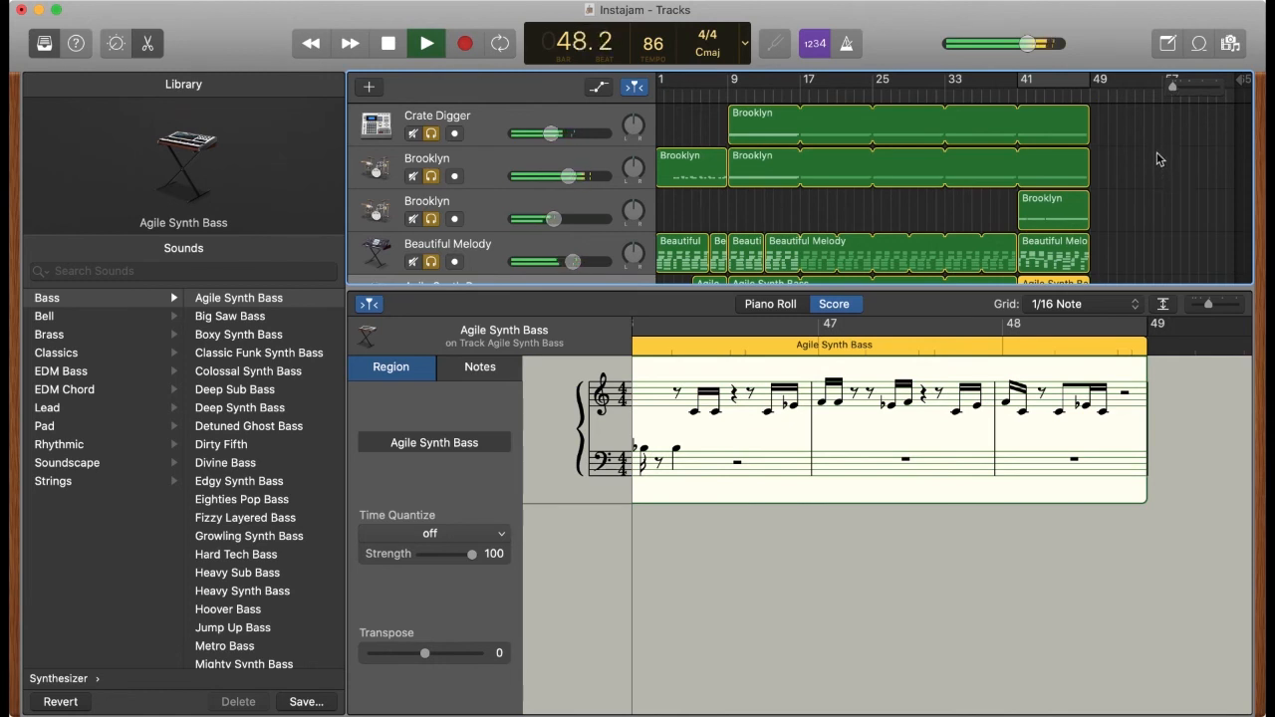
pyautogui.press('space')
pyautogui.scroll(-4, 1153, 164)
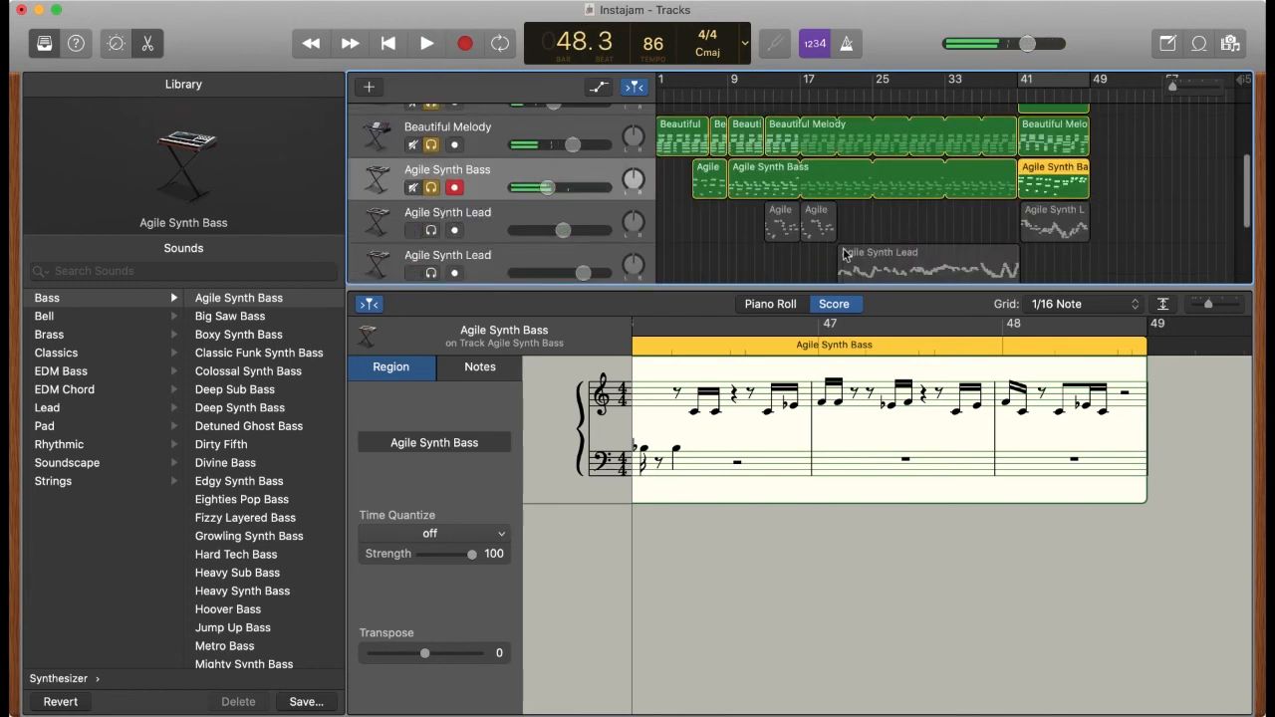
# Add the first Agile Synth Lead track to the solo and show its region at bar 41 as a score
pyautogui.click(431, 231)
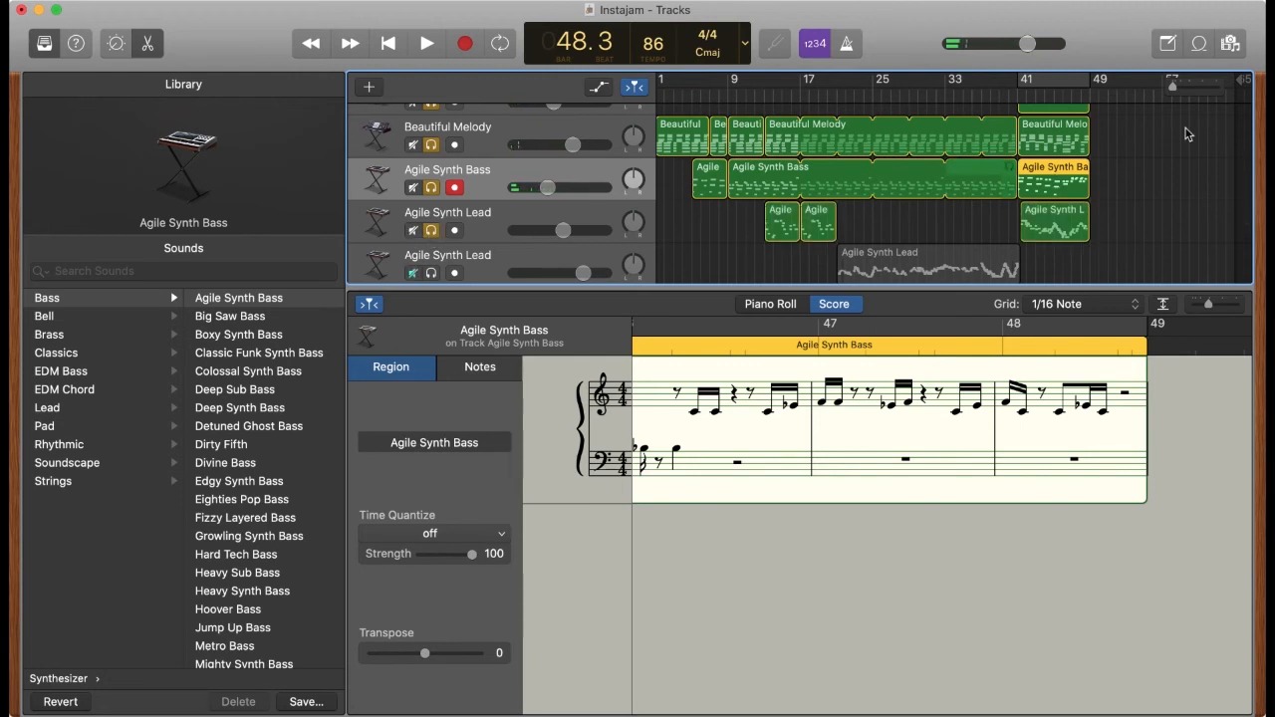
pyautogui.click(1019, 91)
pyautogui.scroll(-1, 1019, 91)
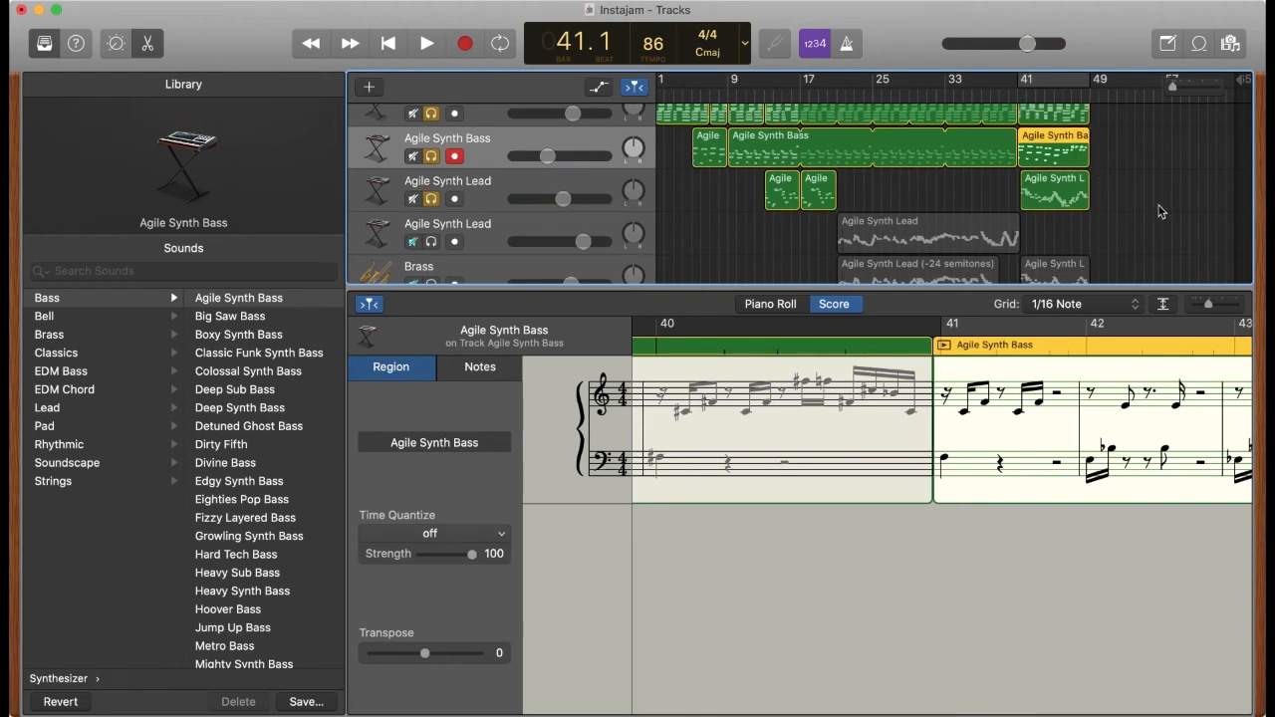
pyautogui.click(1058, 189)
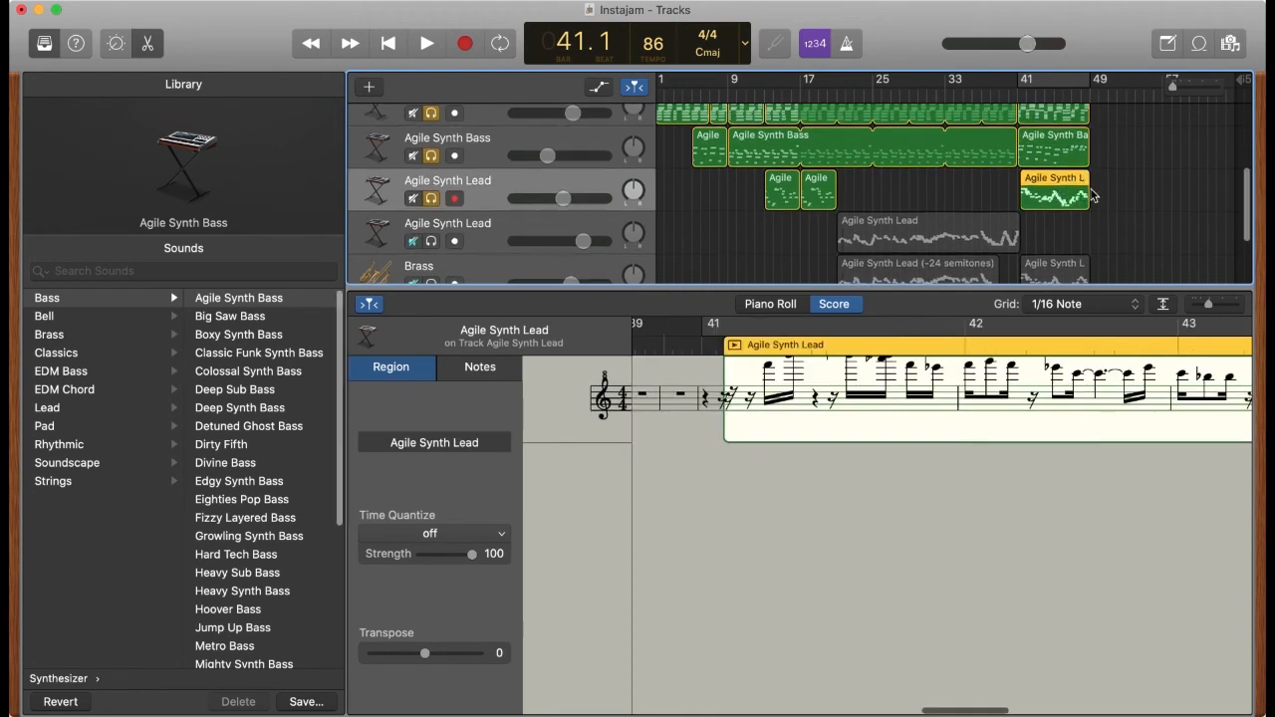
pyautogui.scroll(-2, 1101, 254)
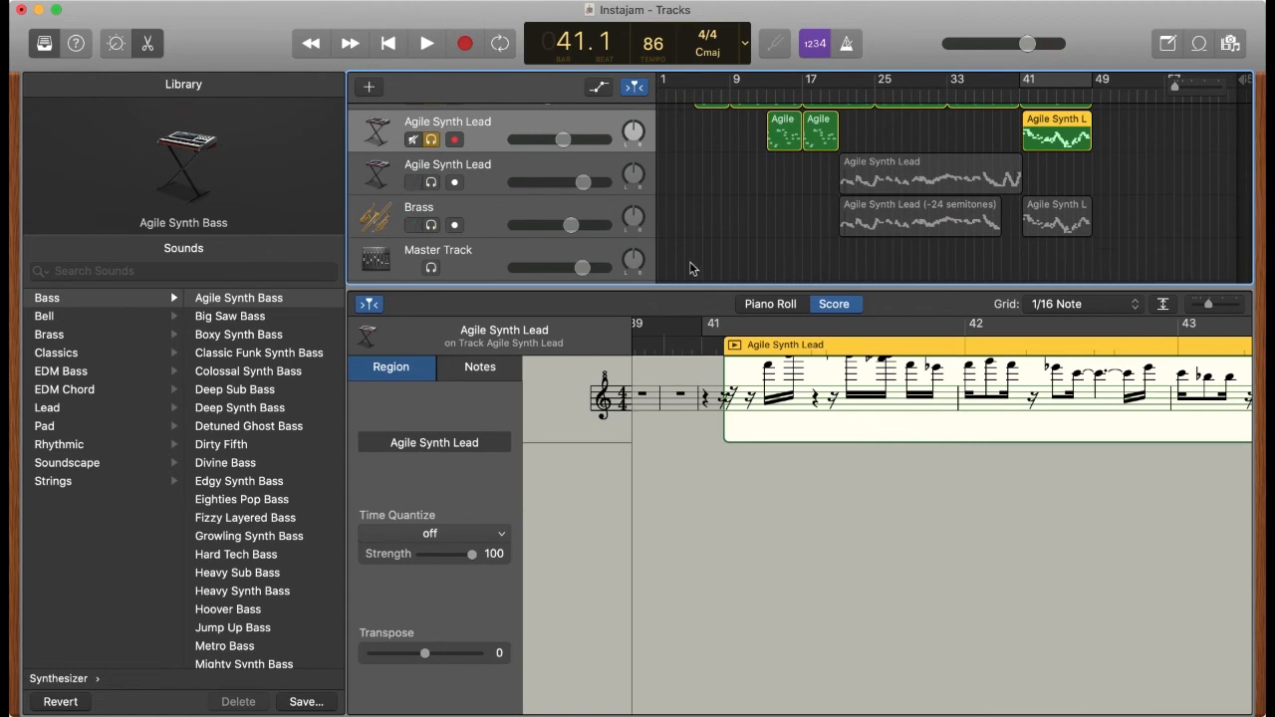
# Move the playhead to 21.2 and add the second Agile Synth Lead and Brass tracks to the solo
pyautogui.click(840, 95)
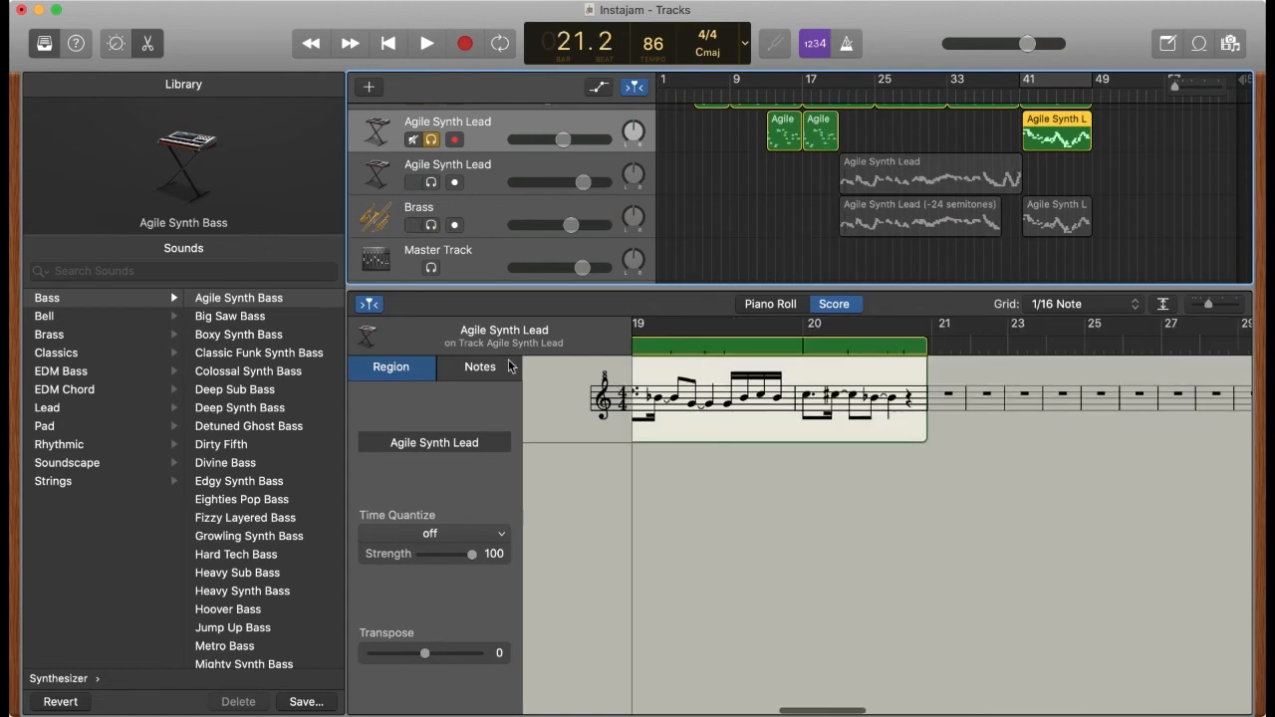
pyautogui.click(430, 181)
pyautogui.click(431, 225)
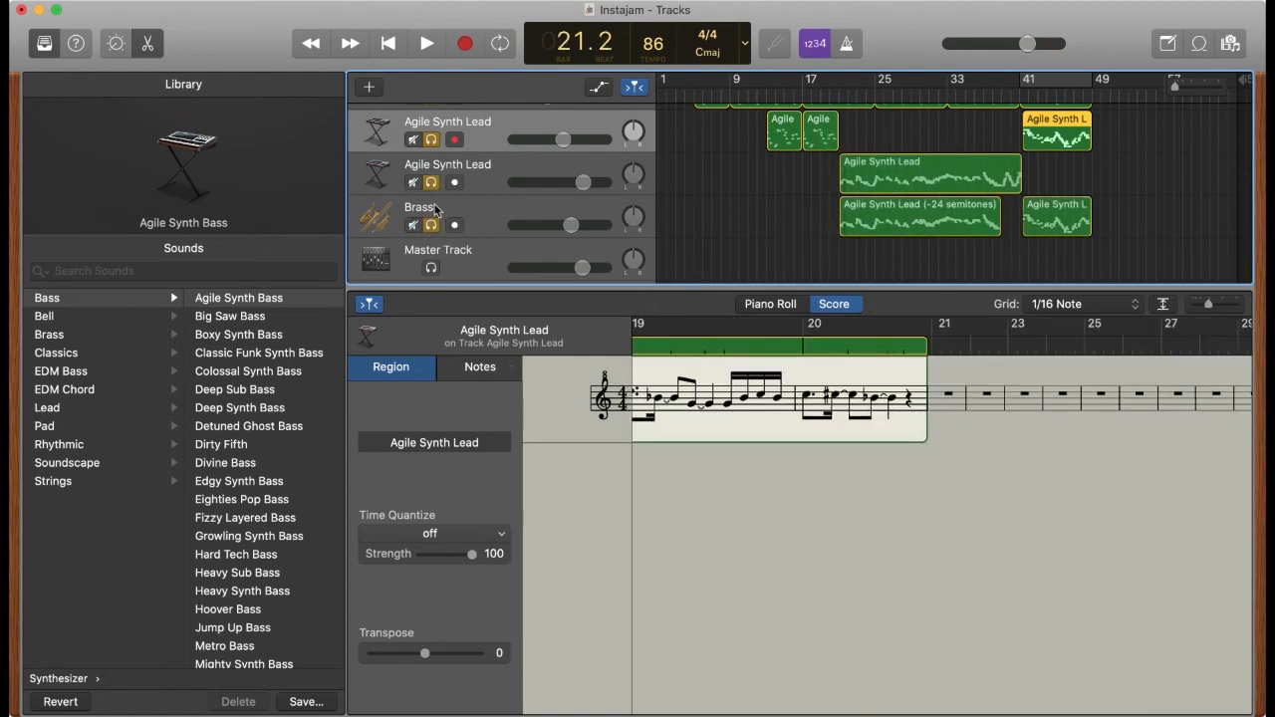
pyautogui.scroll(2, 433, 214)
pyautogui.scroll(-4, 434, 199)
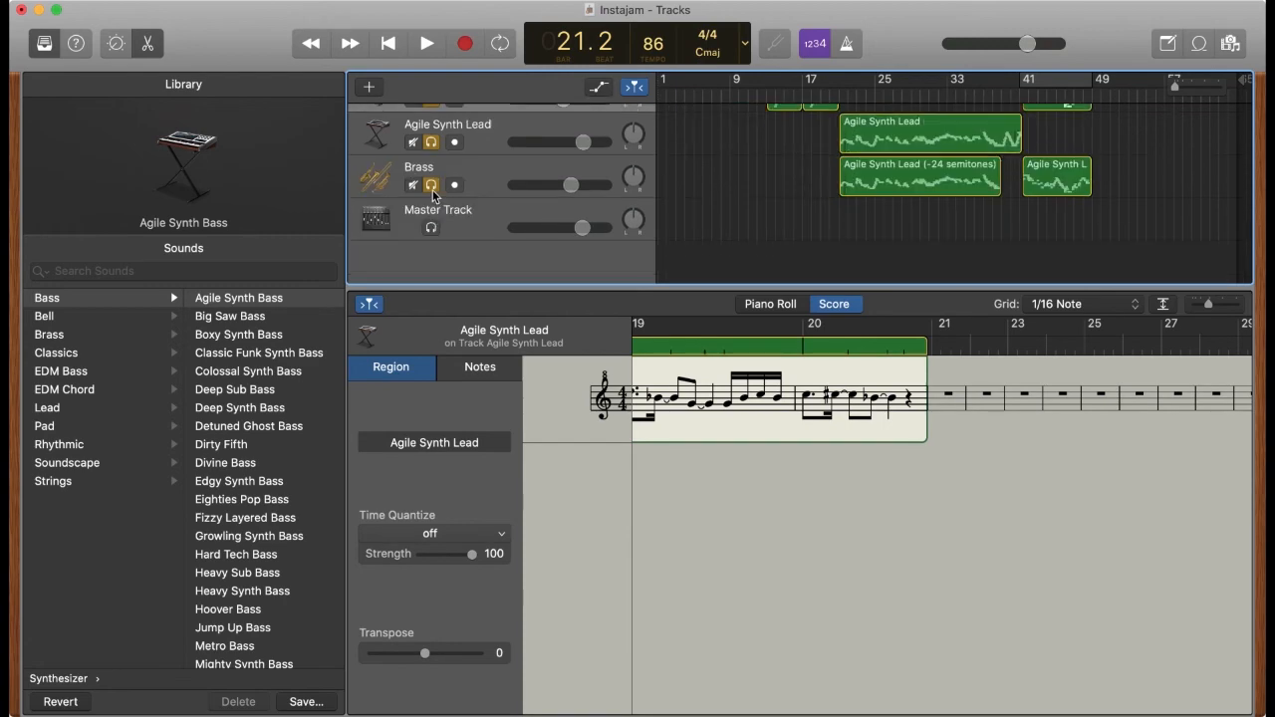
# Enlarge the tracks area to show every track, and unsolo the drums, Beautiful Melody, Agile Synth Bass and first Agile Synth Lead
pyautogui.moveTo(587, 287); pyautogui.dragTo(587, 519)
pyautogui.click(431, 131)
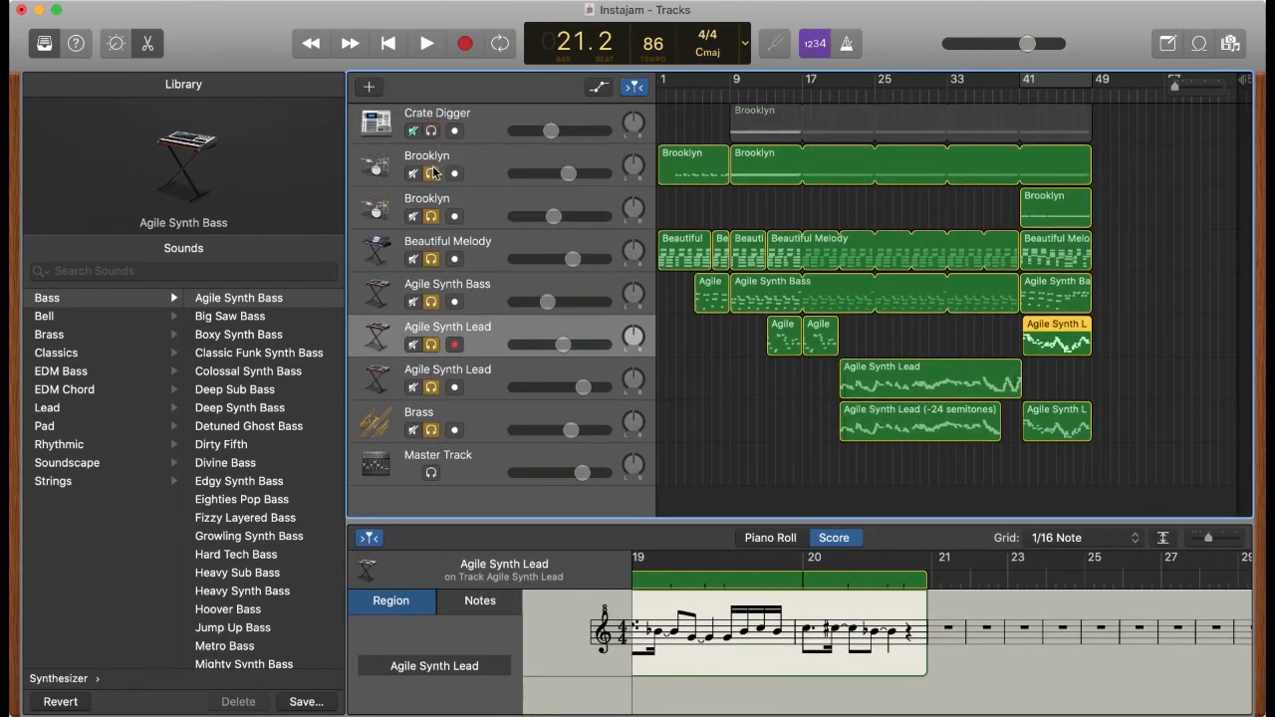
pyautogui.click(431, 173)
pyautogui.click(431, 216)
pyautogui.click(431, 259)
pyautogui.click(431, 302)
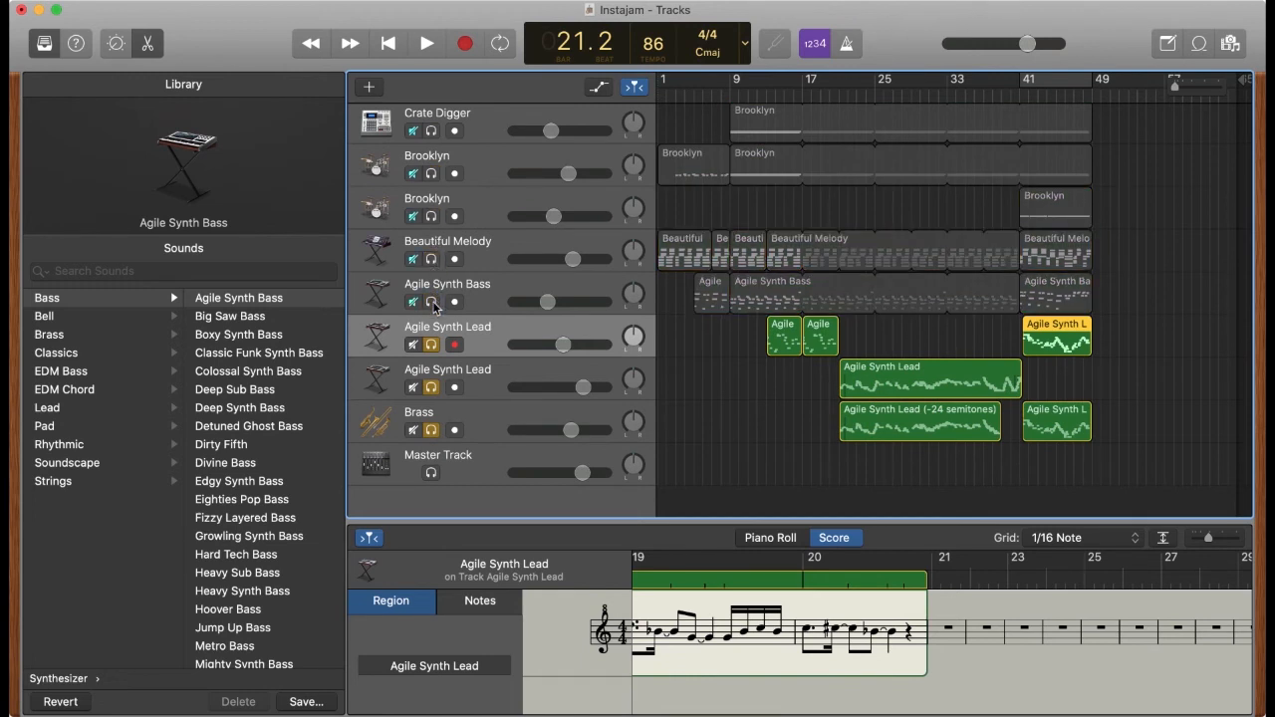
pyautogui.click(431, 344)
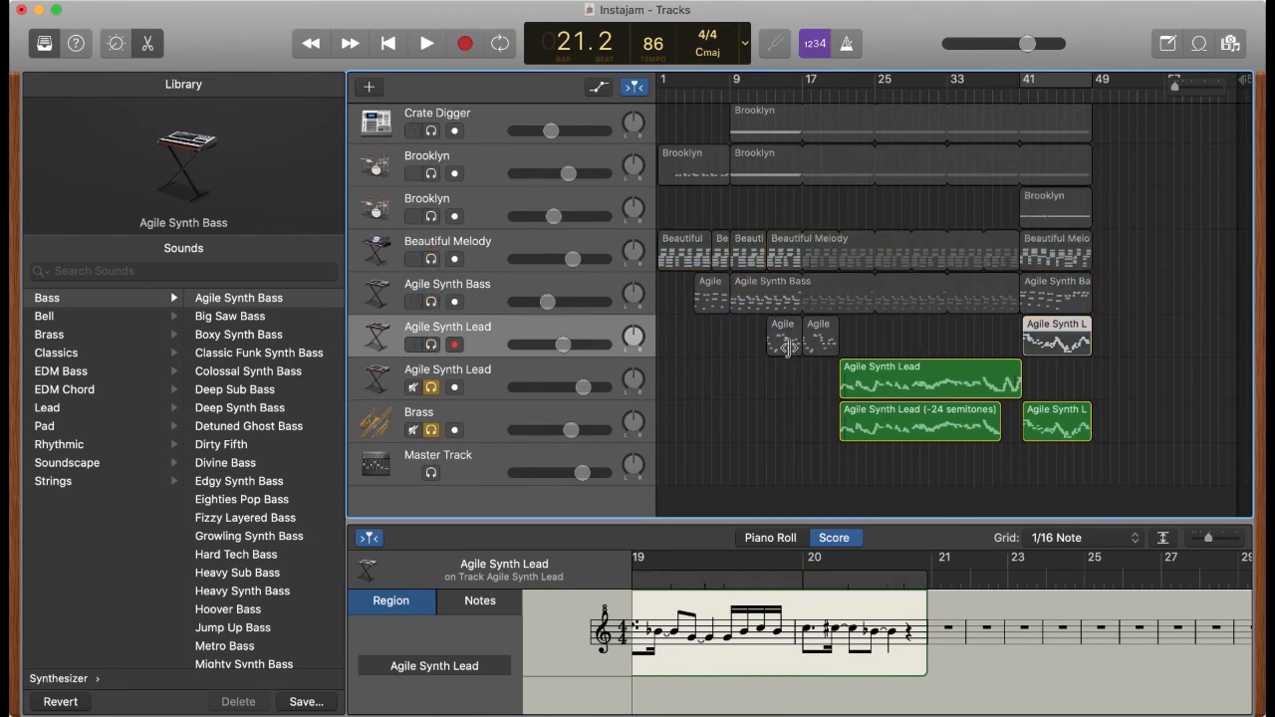
# Unsolo the second Agile Synth Lead and Brass, and play the full mix from 20.1
pyautogui.click(830, 93)
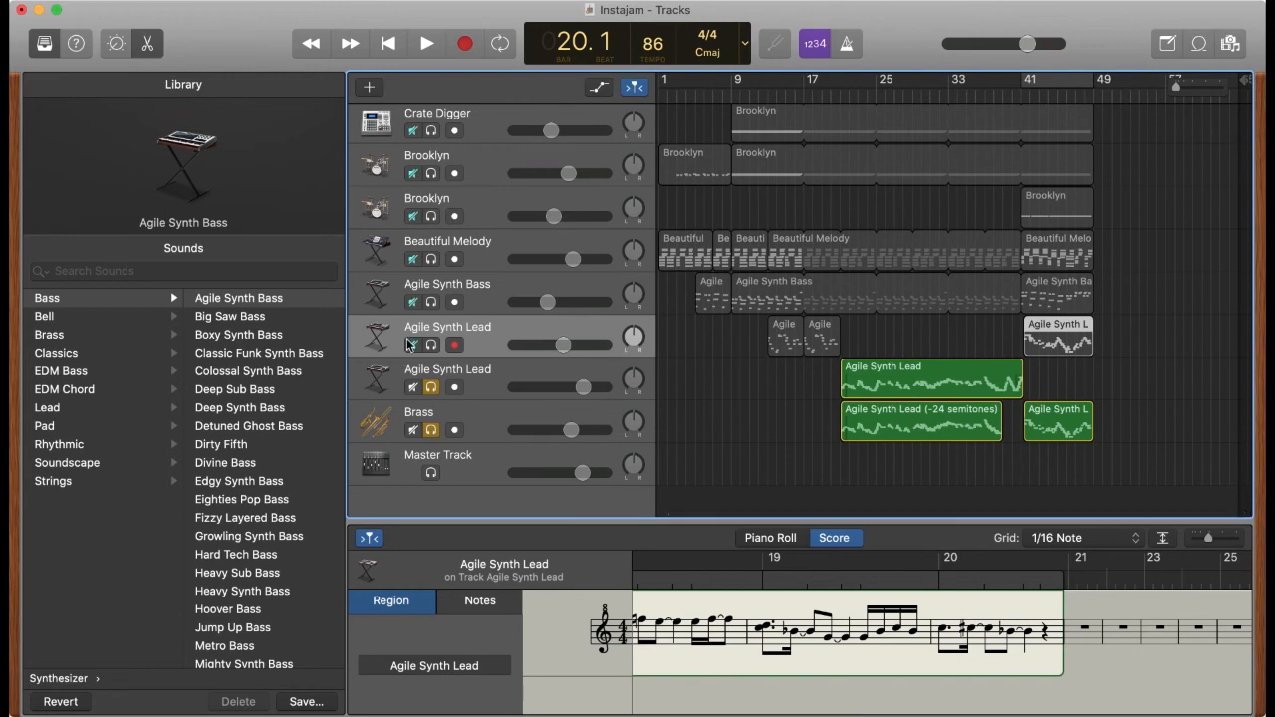
pyautogui.click(431, 388)
pyautogui.click(431, 430)
pyautogui.press('space')
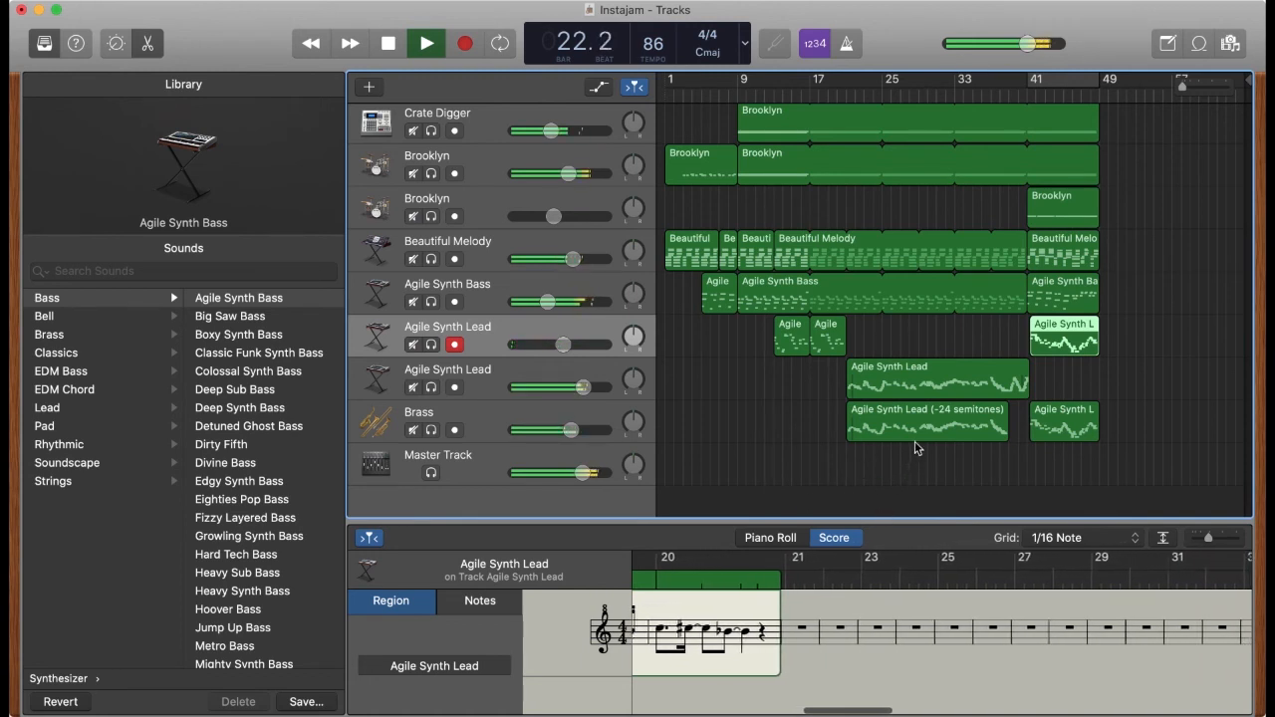
# Switch the solo of Brass and the second Agile Synth Lead on and off during playback to compare them with the full mix
pyautogui.click(429, 429)
pyautogui.click(427, 428)
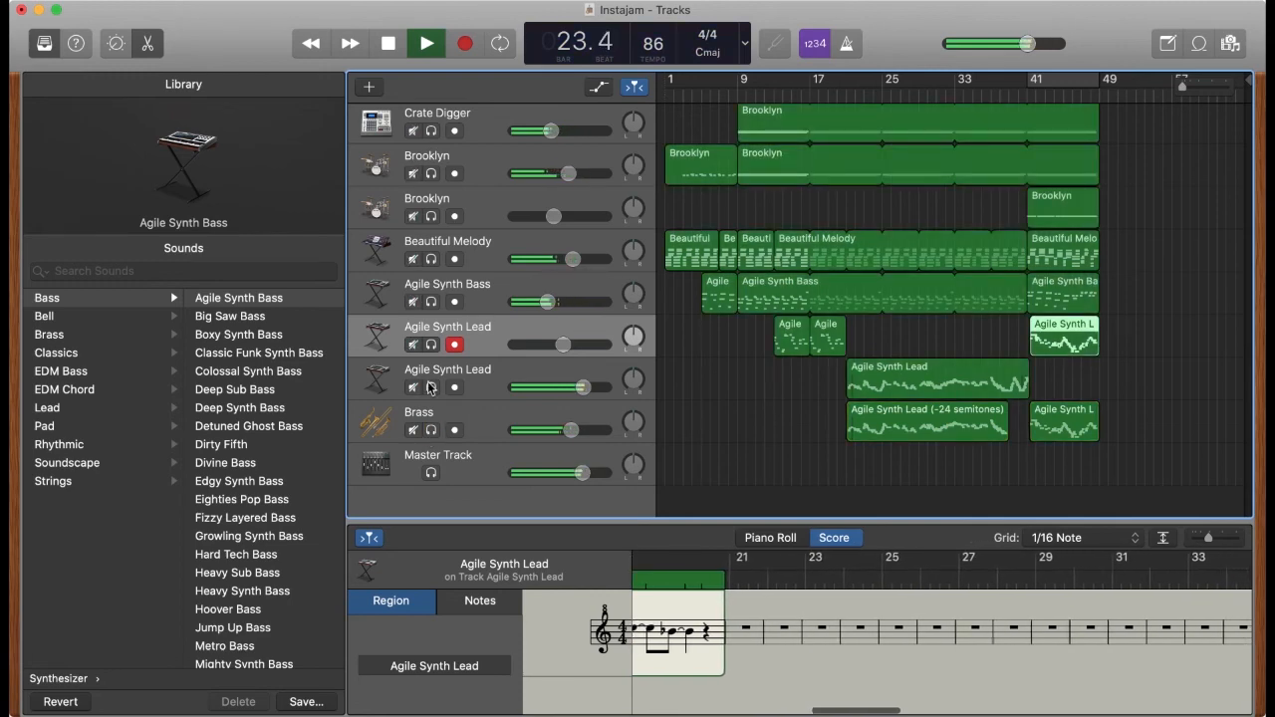
pyautogui.click(429, 430)
pyautogui.click(429, 430)
pyautogui.click(429, 430)
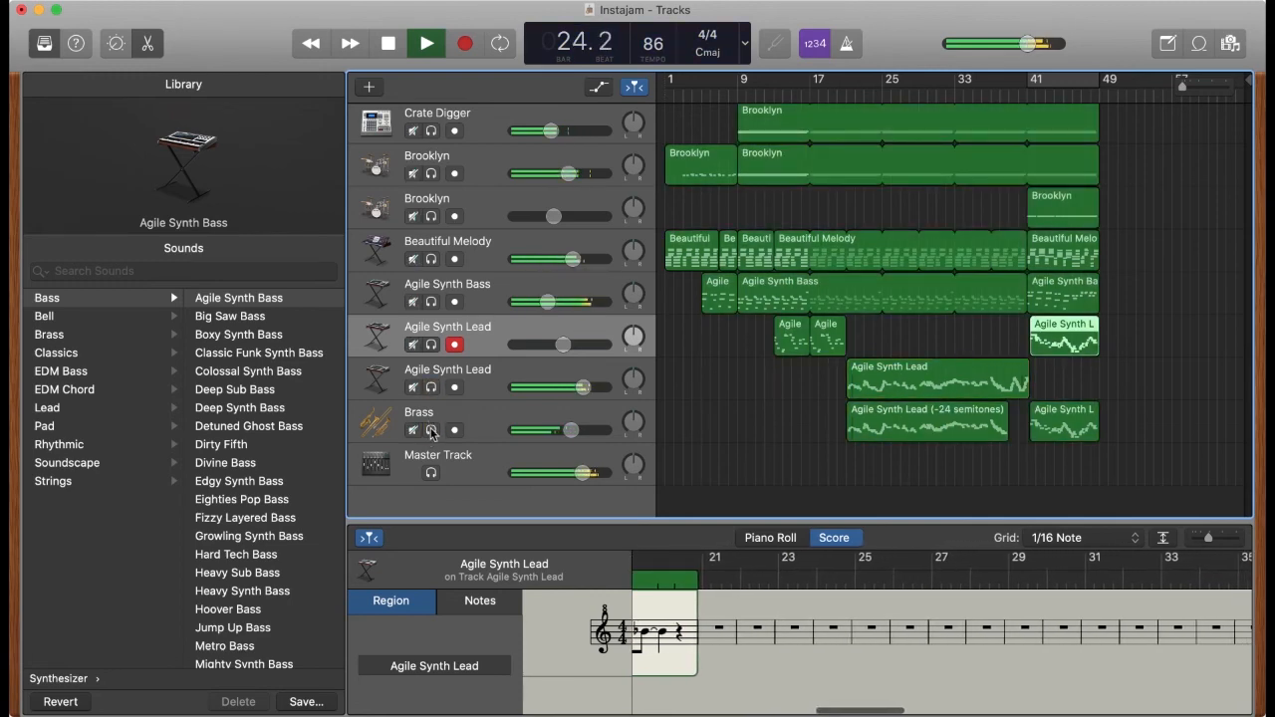
pyautogui.click(431, 387)
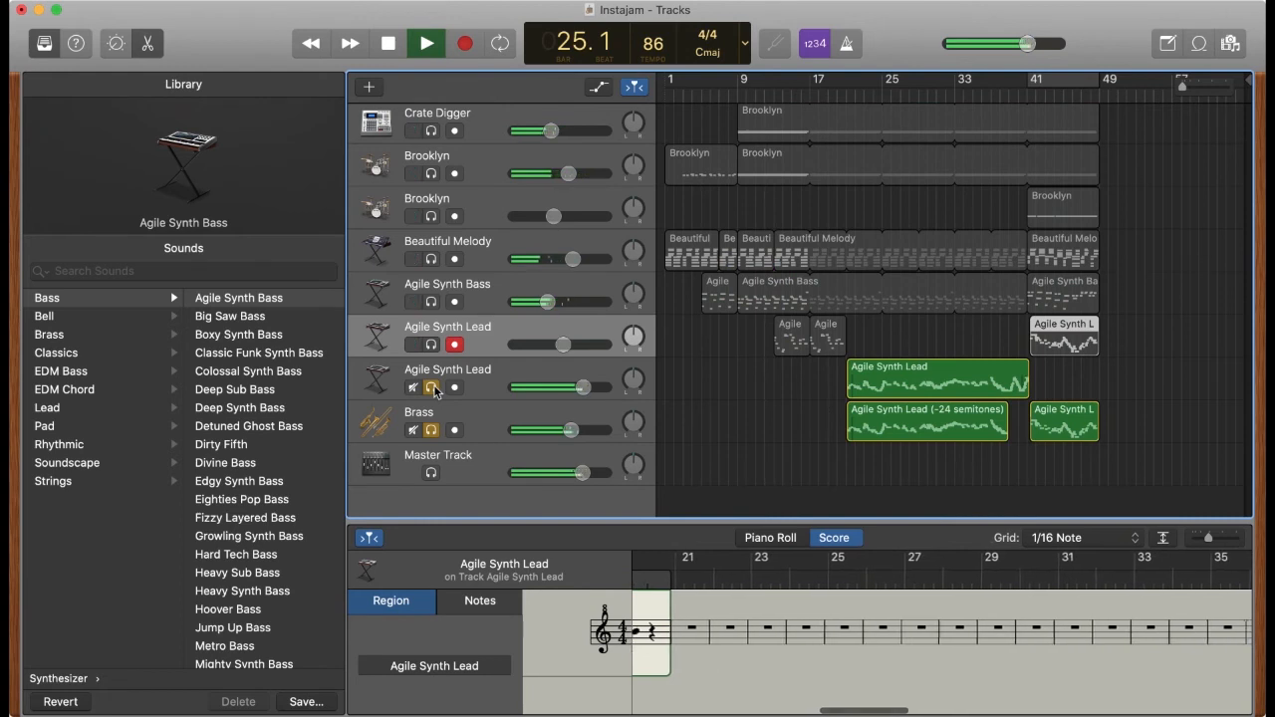
pyautogui.click(433, 388)
pyautogui.click(431, 429)
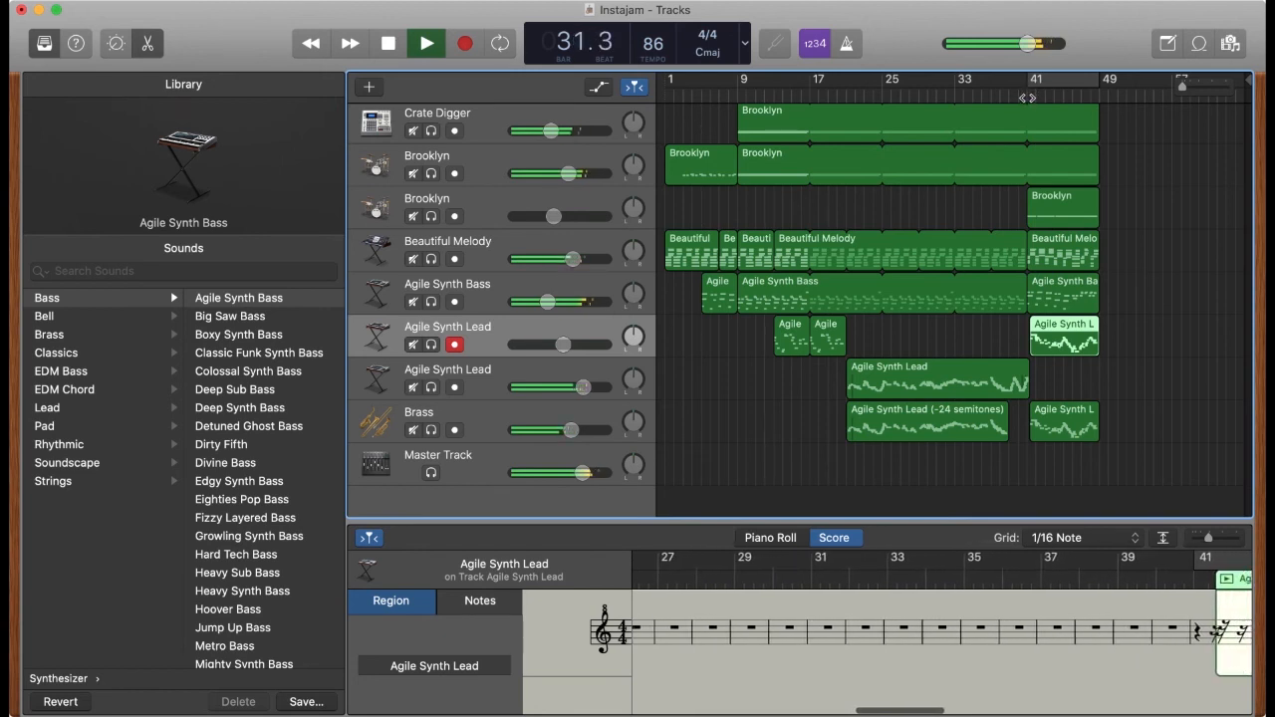
# Show the Brass region at bar 41 as a score and play the full mix from 41.1
pyautogui.click(1027, 98)
pyautogui.press('space')
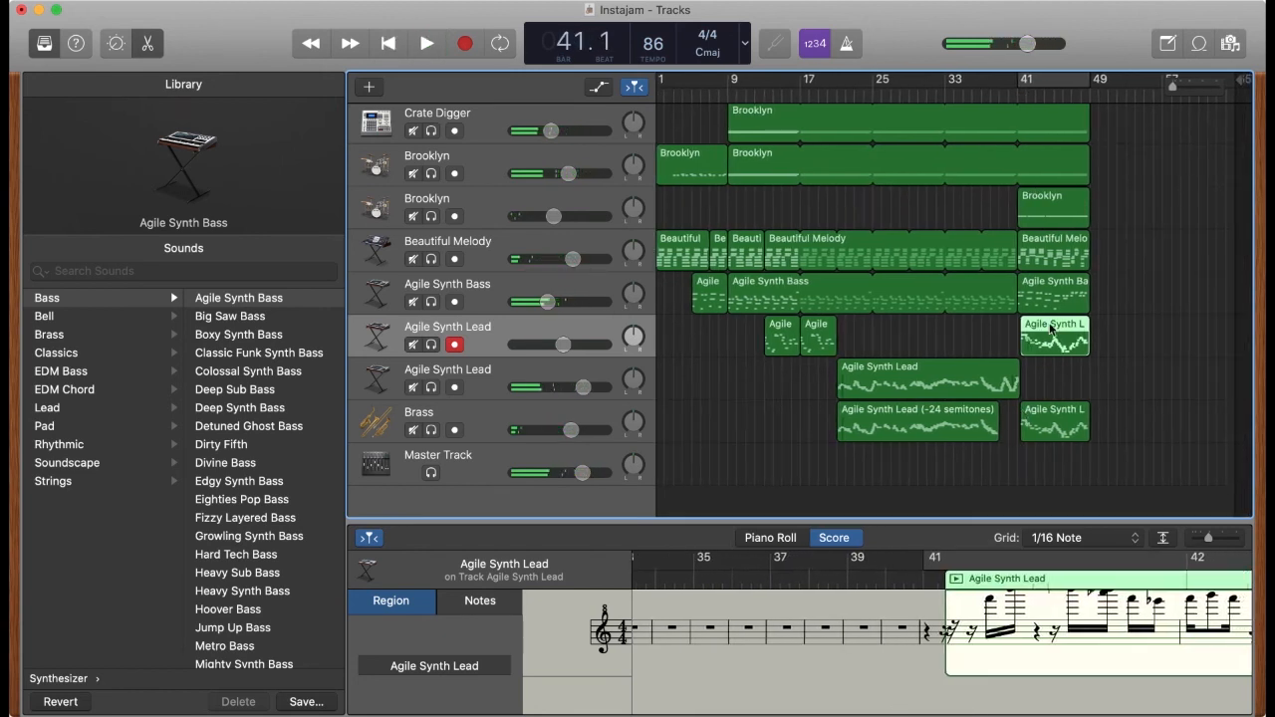
pyautogui.click(1057, 433)
pyautogui.press('space')
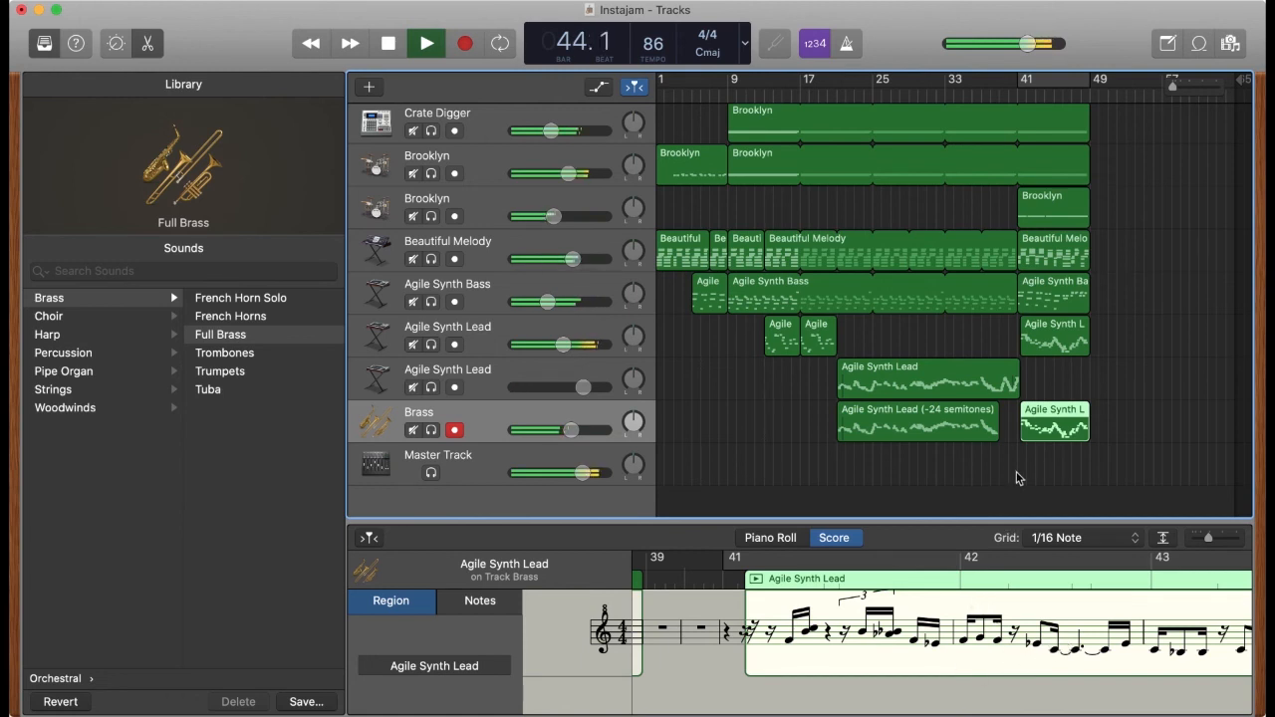
# Deselect the Brass region, make the score follow the playhead, and play the full mix through to 48.4
pyautogui.click(1084, 475)
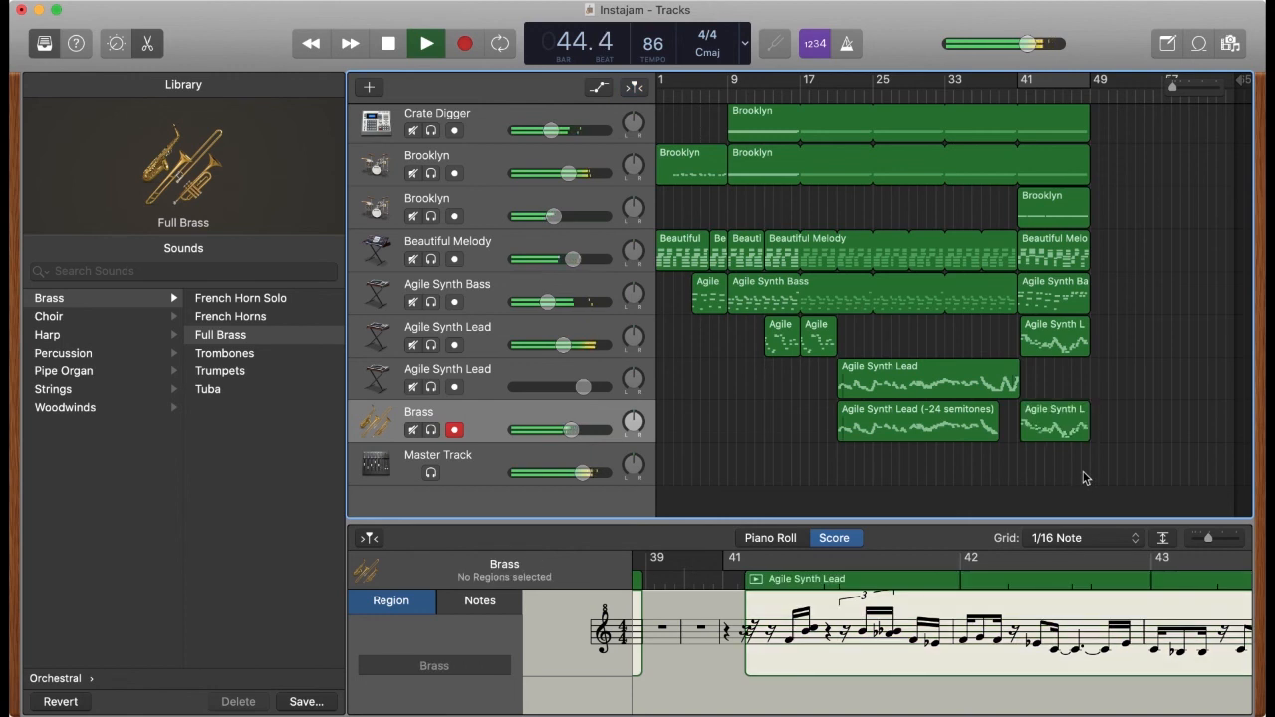
pyautogui.press('space')
pyautogui.press('space')
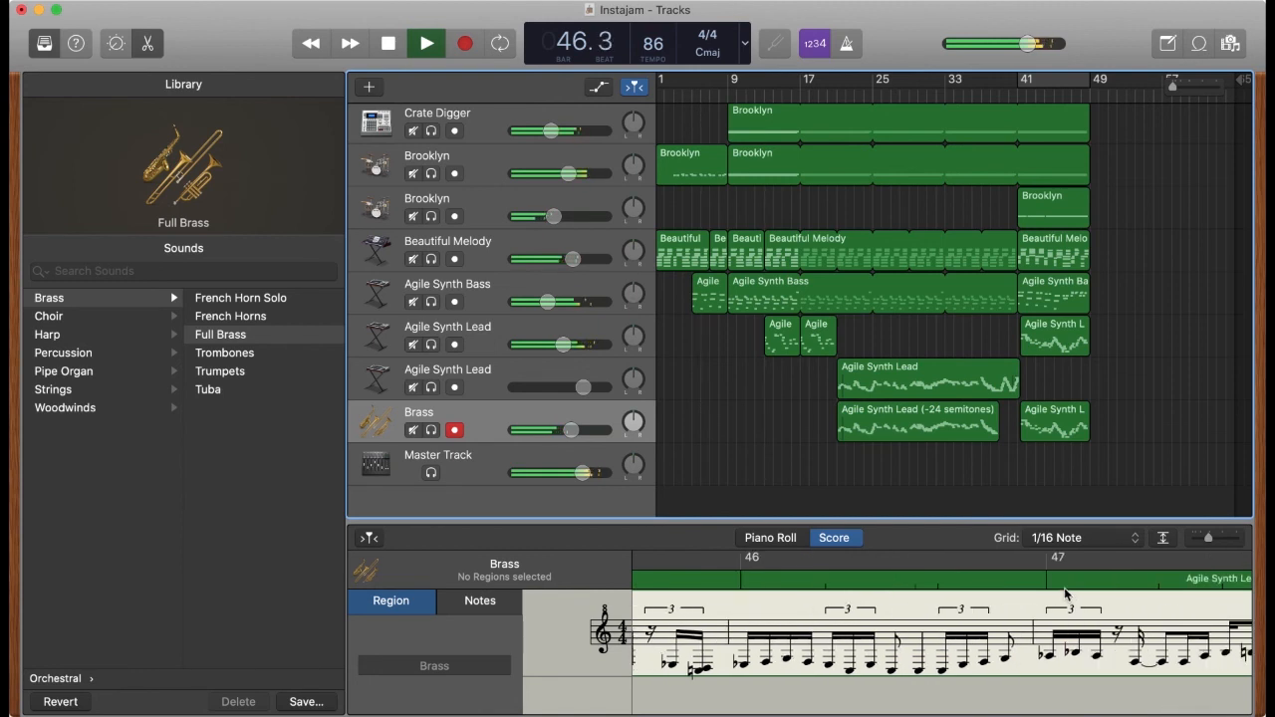
pyautogui.press('space')
pyautogui.press('space')
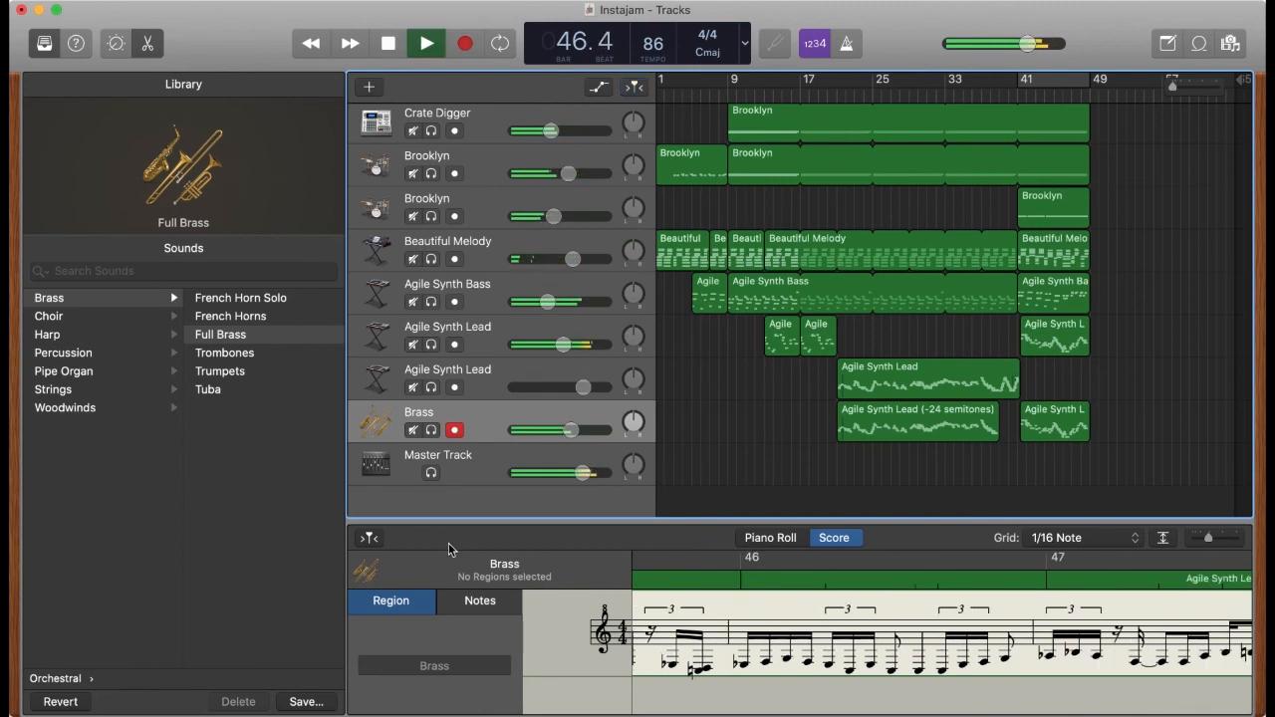
pyautogui.click(371, 539)
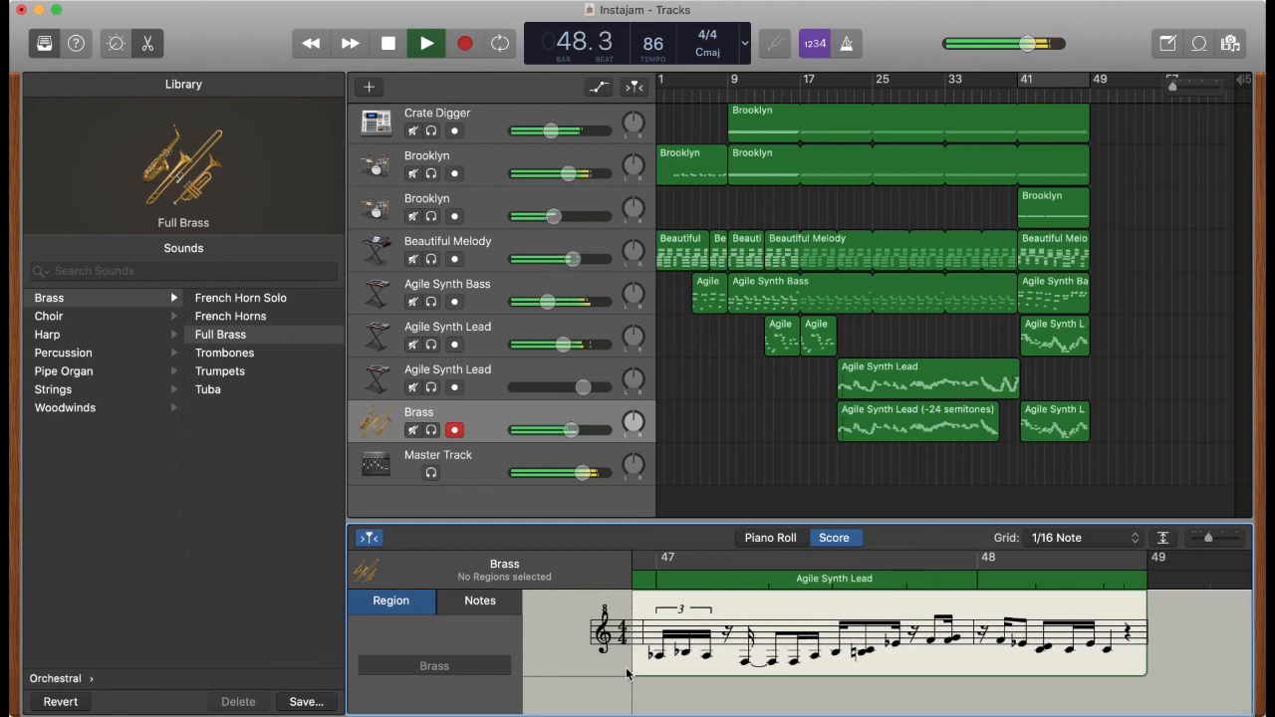
pyautogui.press('space')
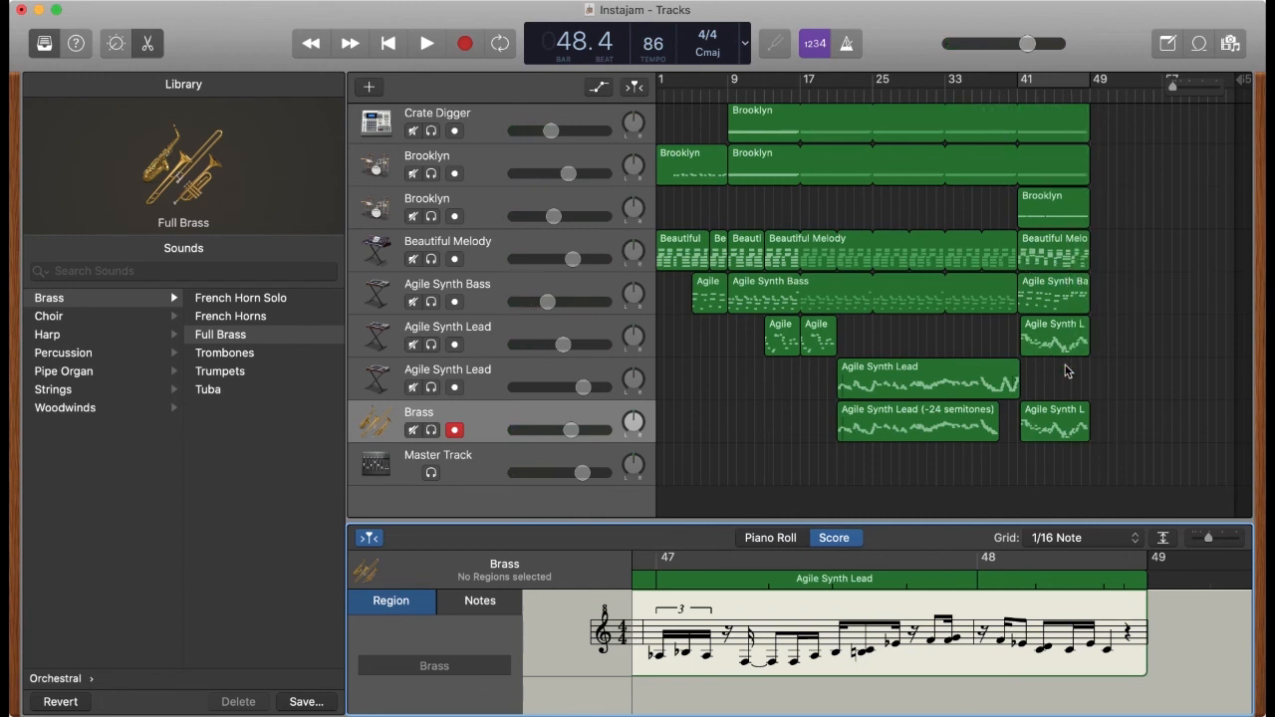
# Play the opening of the song from 1.1, and check where the arrangement ends on a time ruler
pyautogui.scroll(2, 1191, 262)
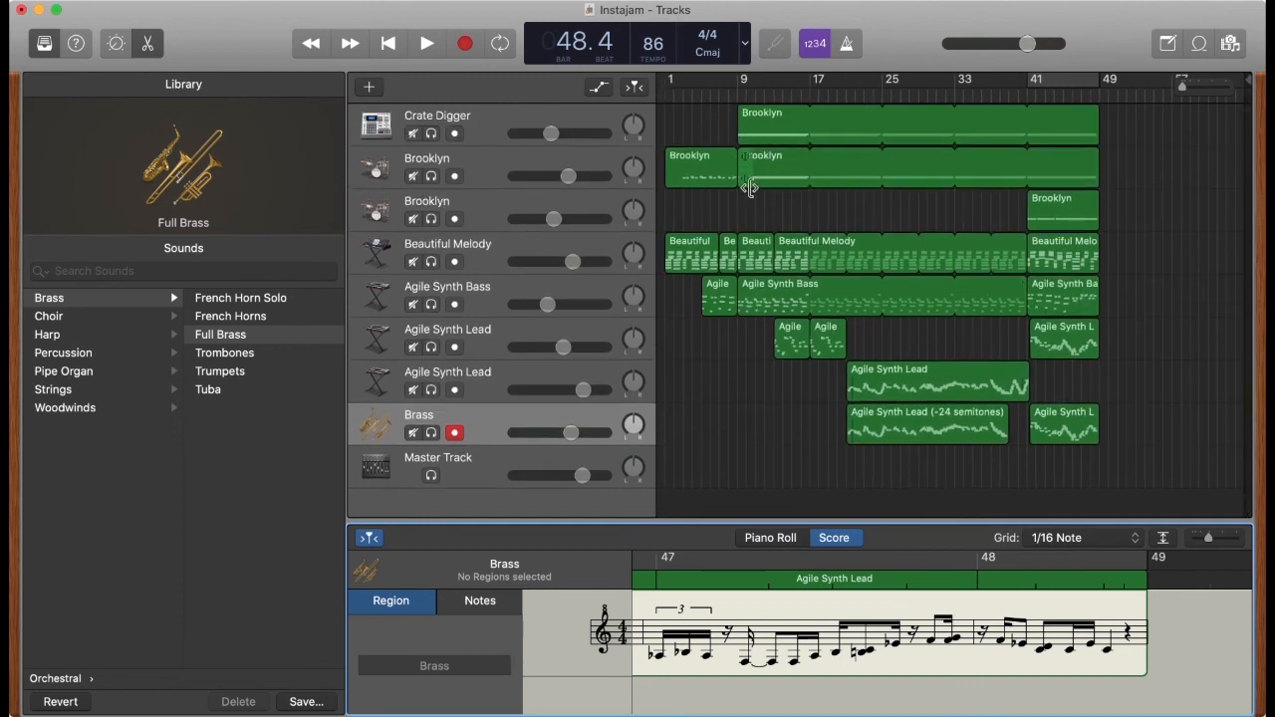
pyautogui.scroll(-1, 477, 409)
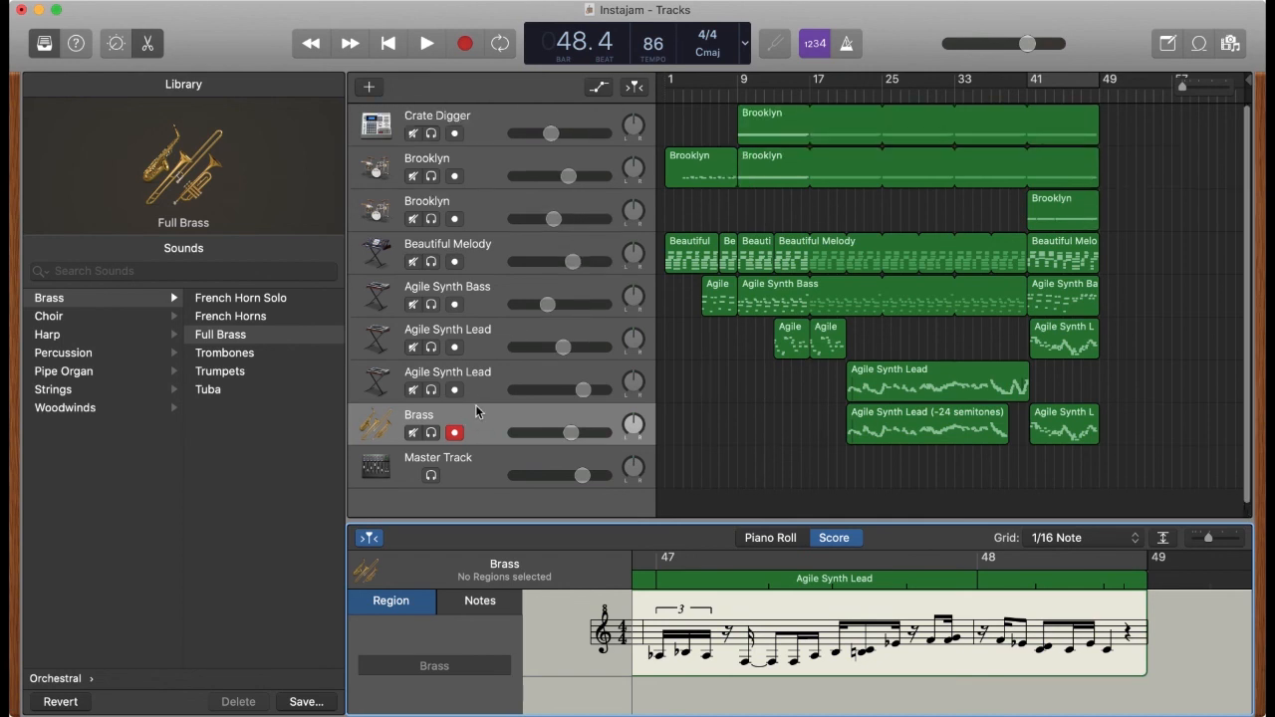
pyautogui.click(693, 112)
pyautogui.press('Return')
pyautogui.press('space')
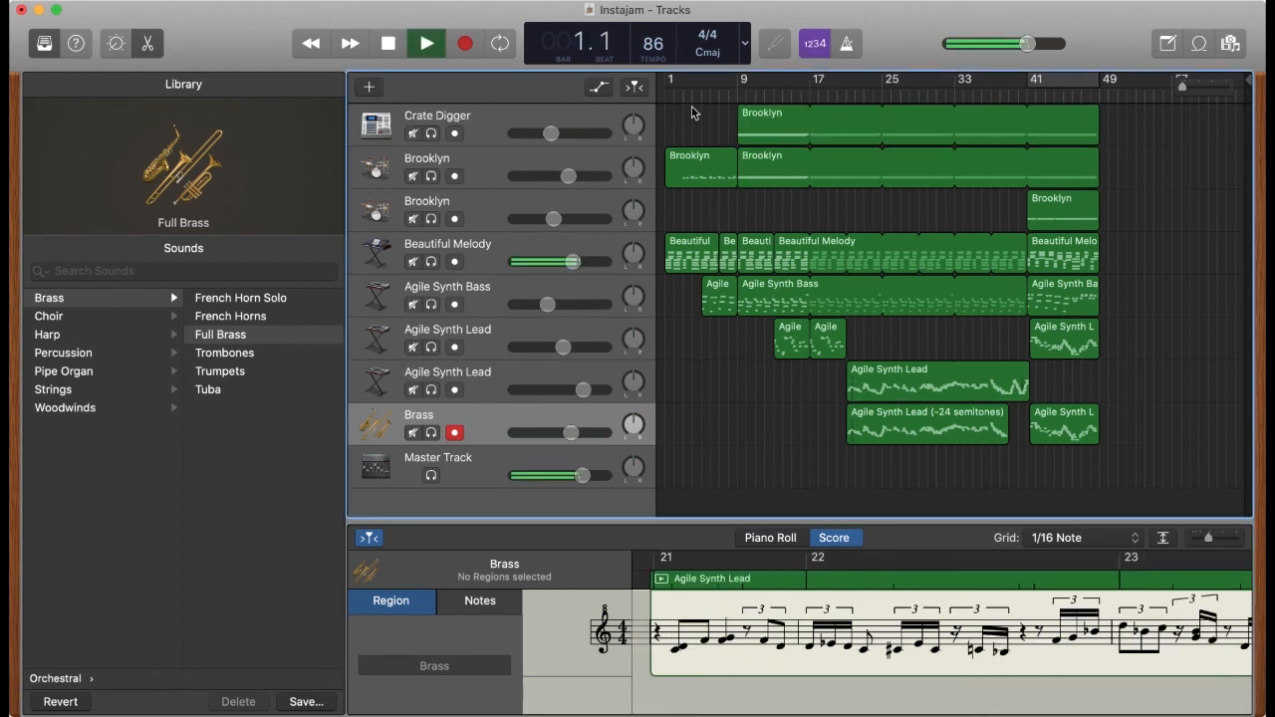
pyautogui.press('space')
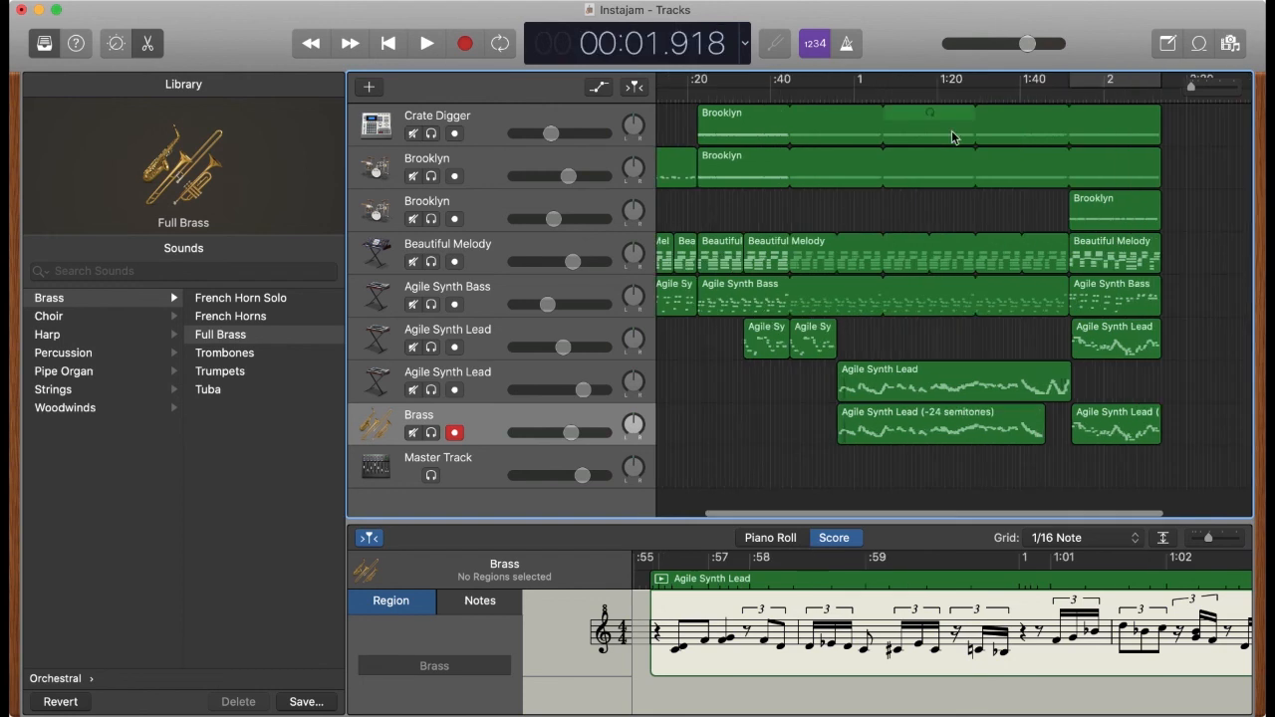
pyautogui.hscroll(4, 951, 131)
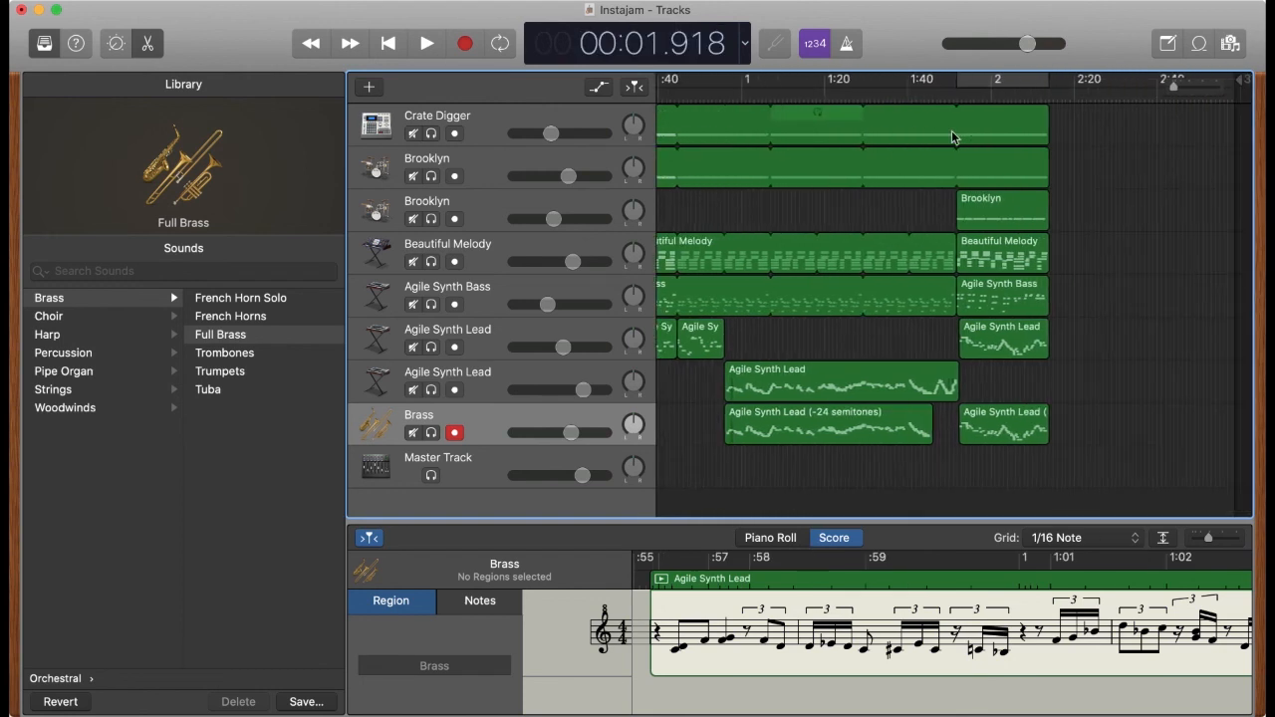